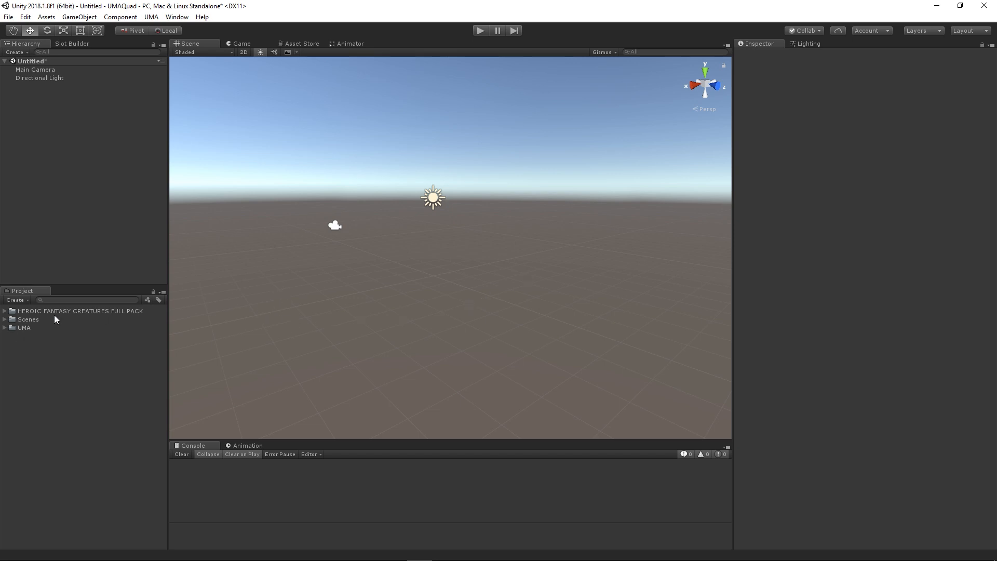
Add the WYVERN model from the Fantasy Lizards Pack's FBX Files folder to the scene.
click(5, 311)
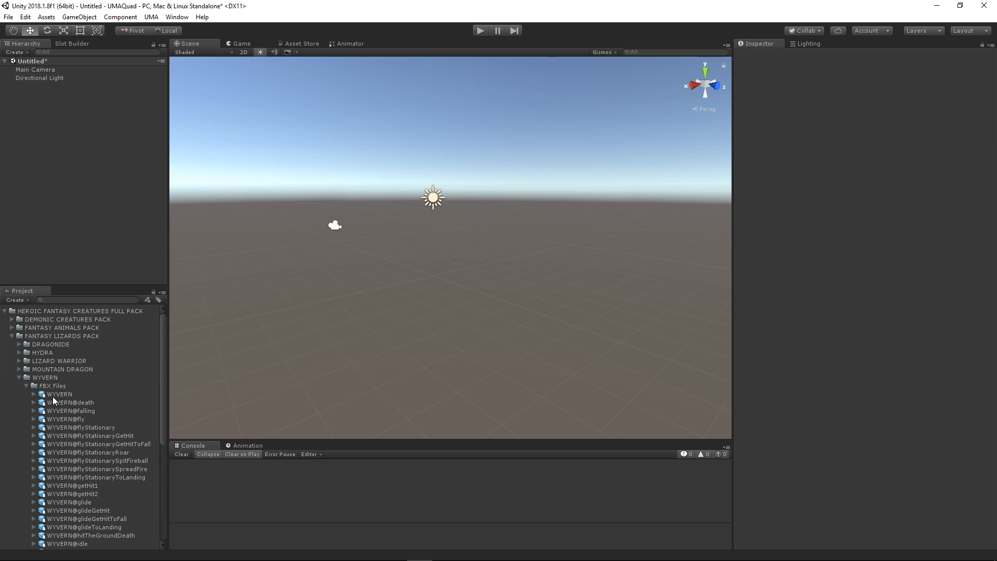
drag(52, 393, 69, 150)
scroll(529, 259, up, 4)
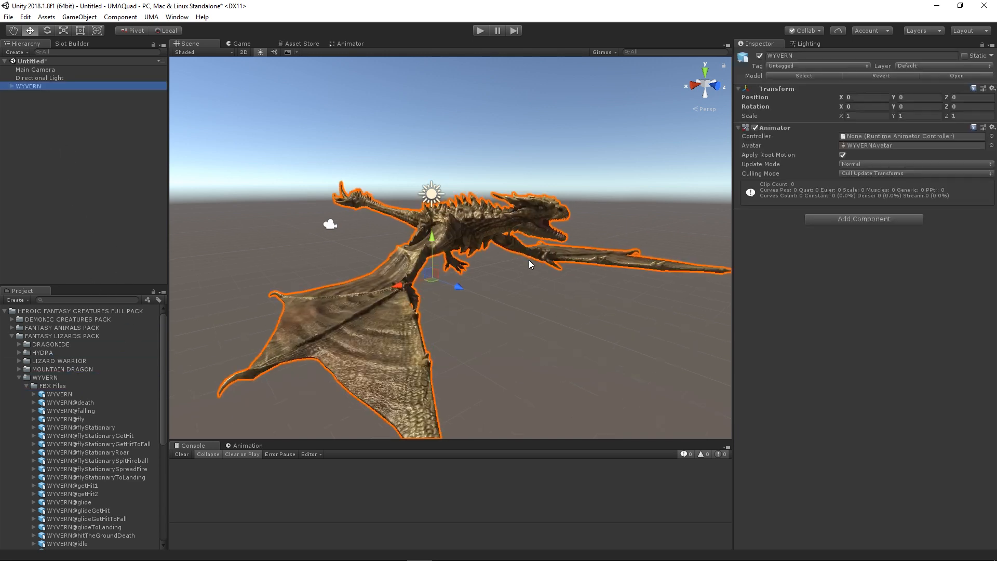
scroll(529, 260, up, 1)
middle_drag(551, 298, 522, 314)
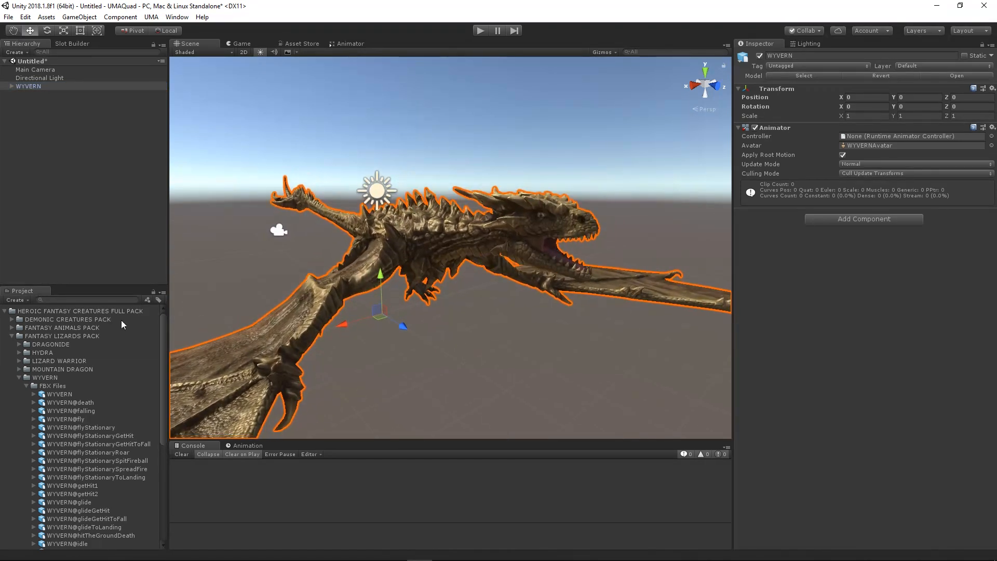
Collapse the creature pack folder and briefly play the scene to check the unanimated wyvern.
click(4, 311)
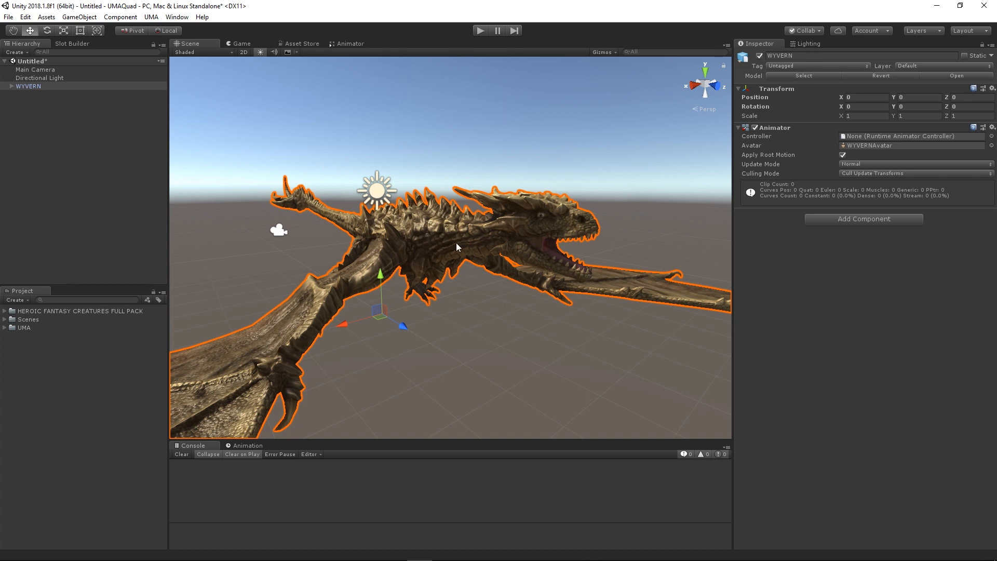
click(479, 31)
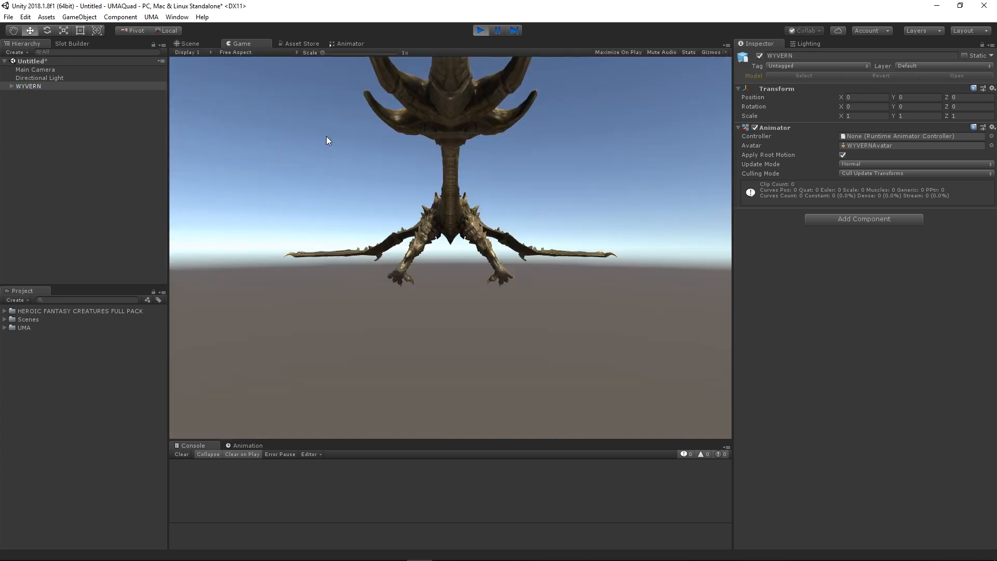
click(481, 31)
Create an Animator Controller named wyv in the project's root folder and open it for editing.
right_click(26, 373)
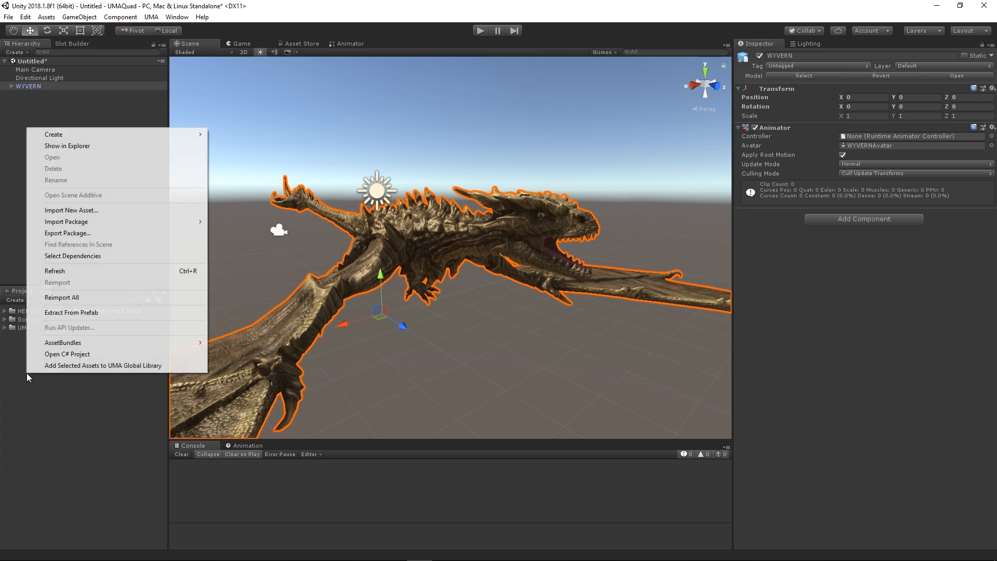
mouse_move(101, 136)
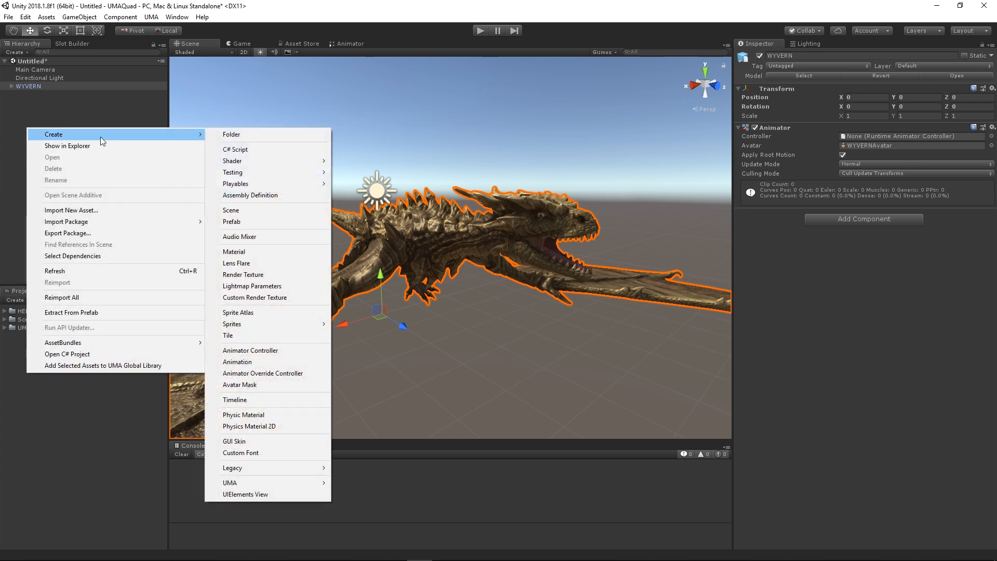
click(253, 351)
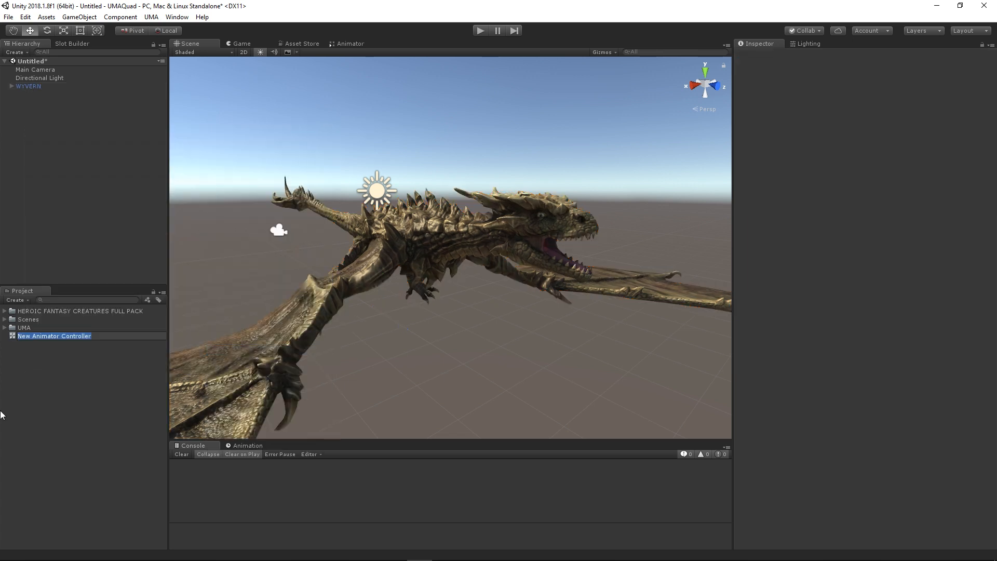
text(wyv)
key(Return)
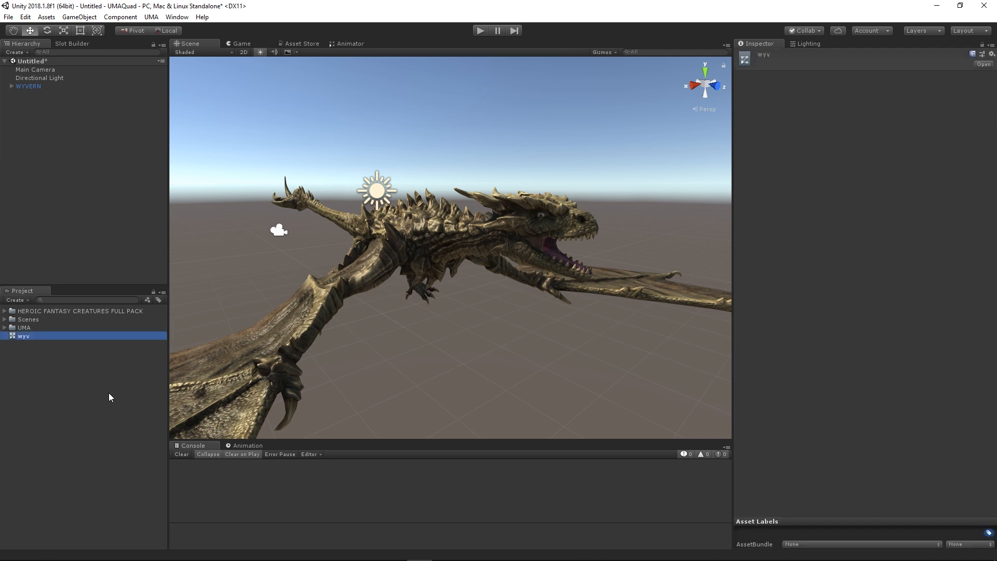
double_click(67, 333)
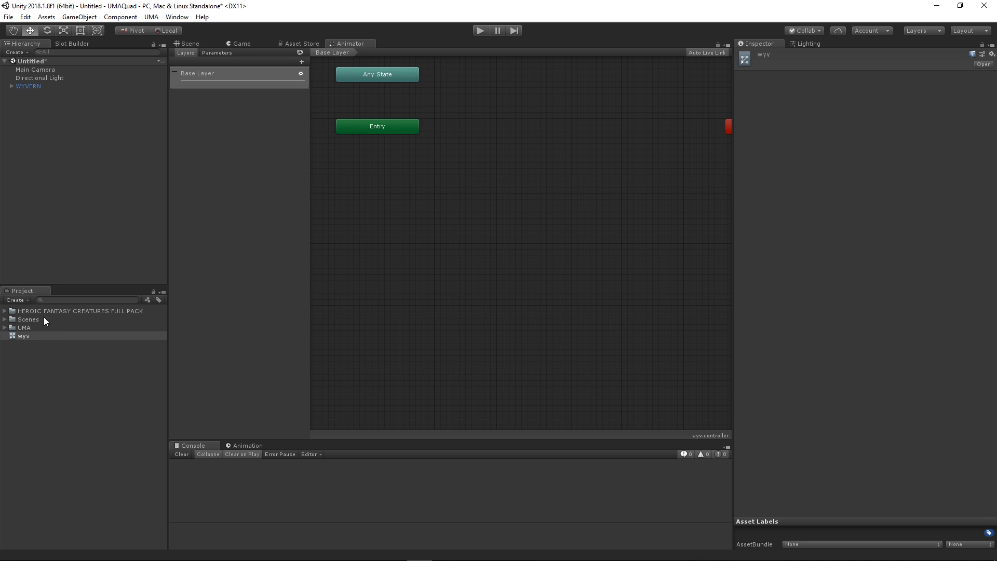
Add the WYVERN@flyStationary animation to the wyv controller's Base Layer as its first state.
click(4, 312)
click(4, 311)
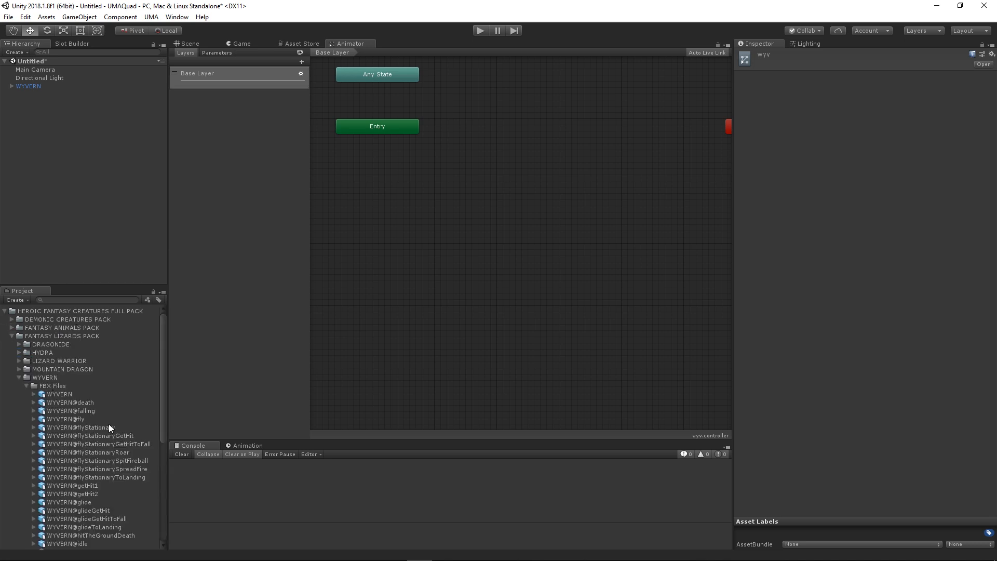
drag(69, 427, 500, 216)
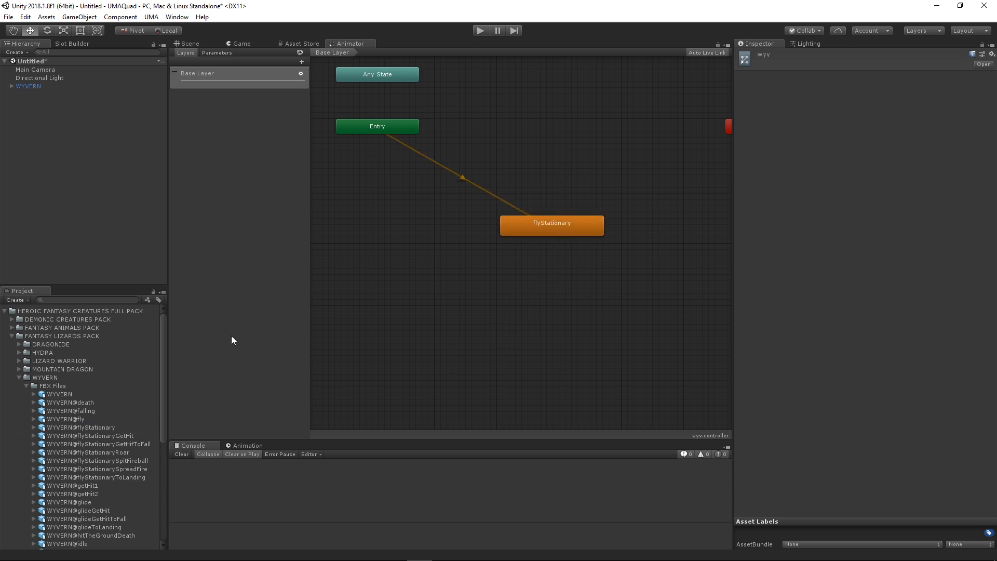
Check the loop and root transform import settings of the WYVERN@flyStationary animation.
click(98, 427)
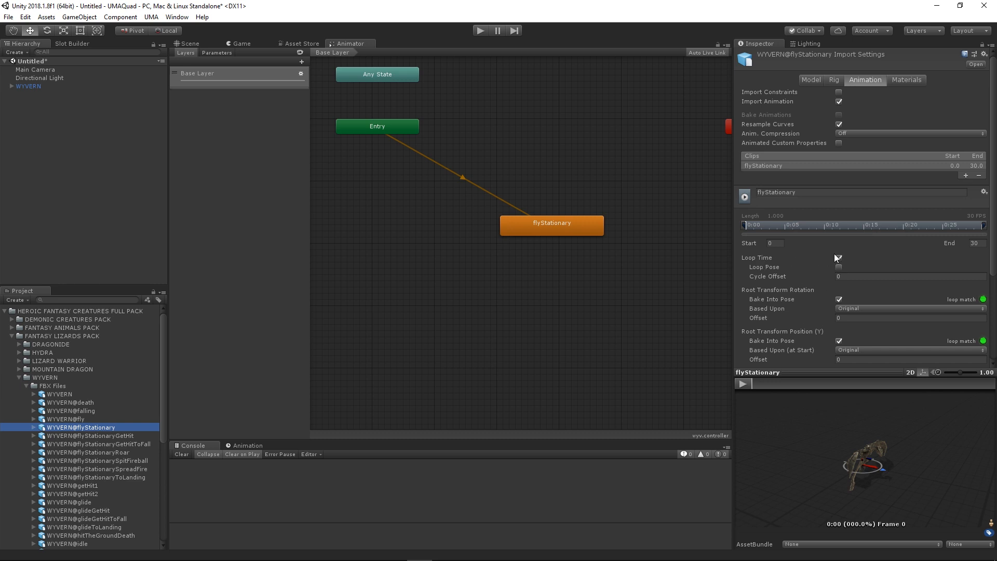
scroll(920, 286, down, 5)
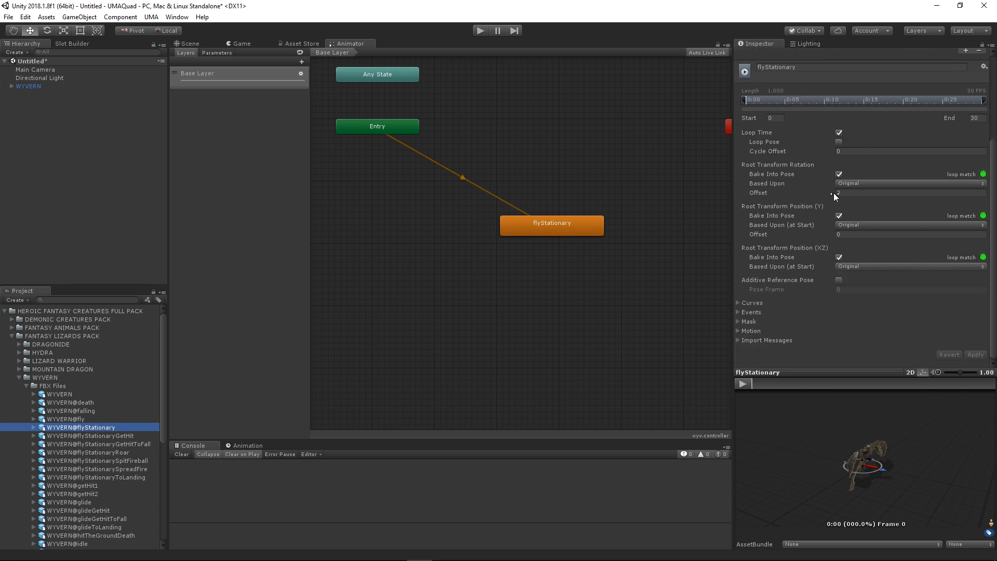
scroll(835, 277, up, 5)
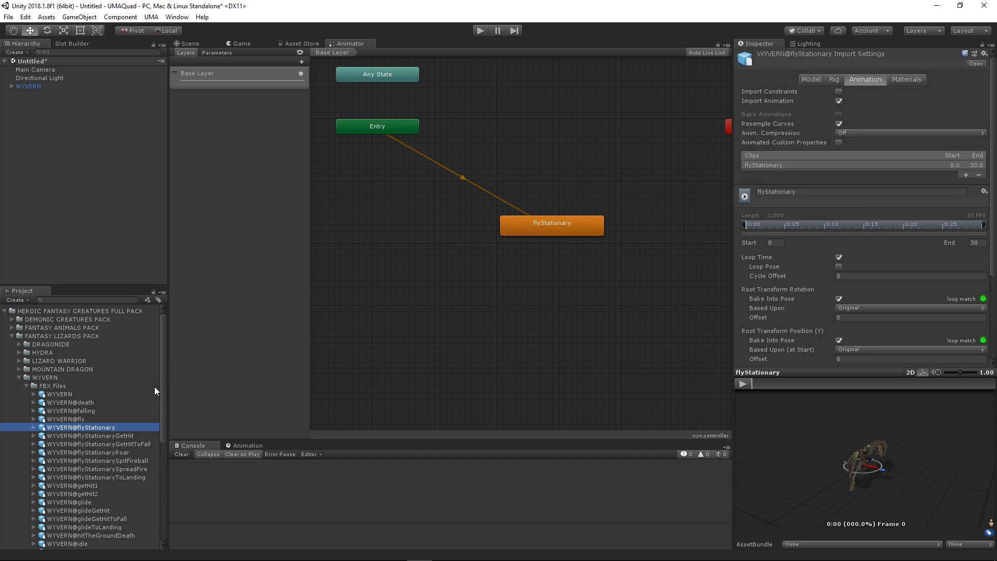
Collapse the creature pack folder and assign the wyv controller to the scene wyvern's Animator component.
click(5, 311)
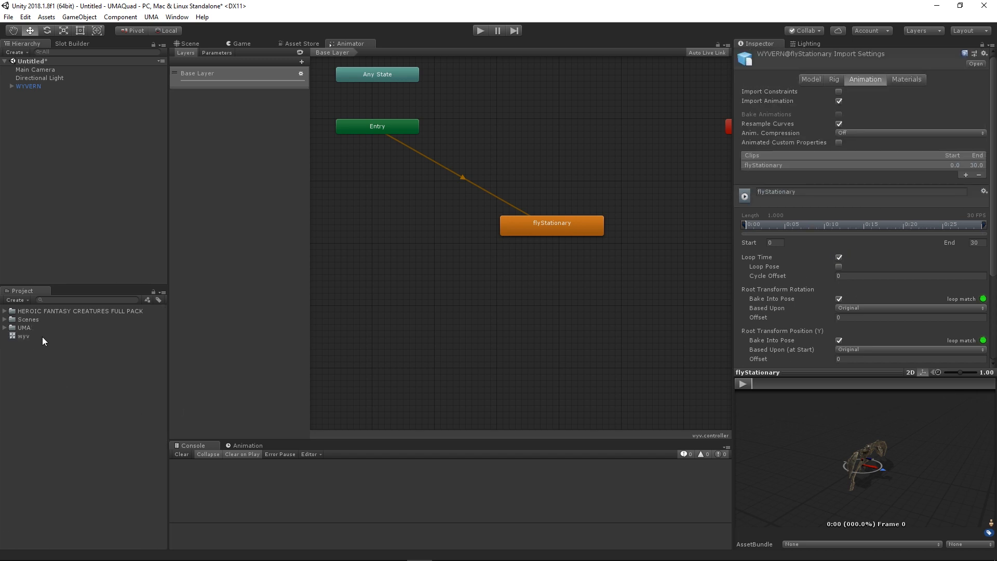
click(36, 86)
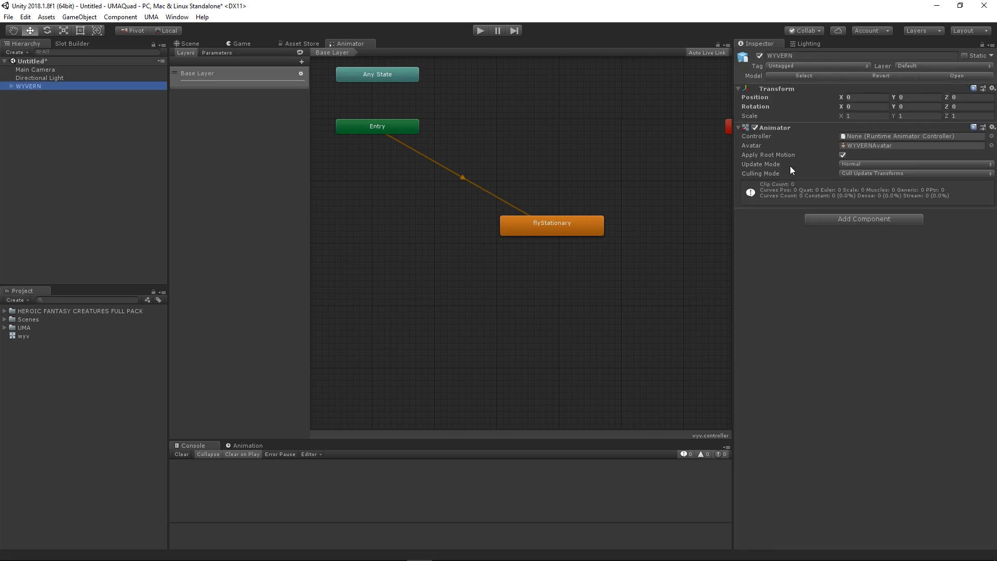
drag(23, 336, 856, 134)
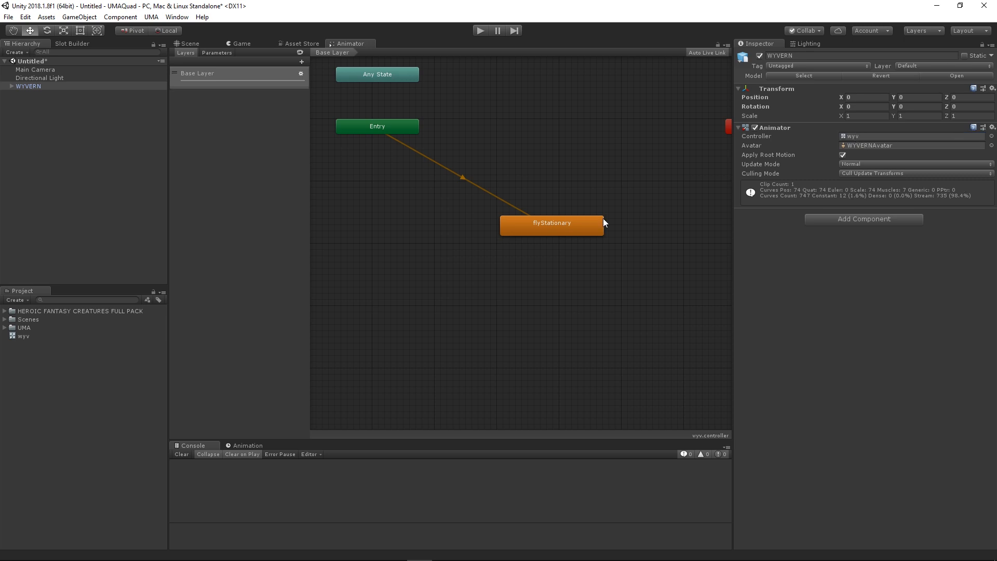
Align the Main Camera with the current Scene view of the wyvern.
click(188, 45)
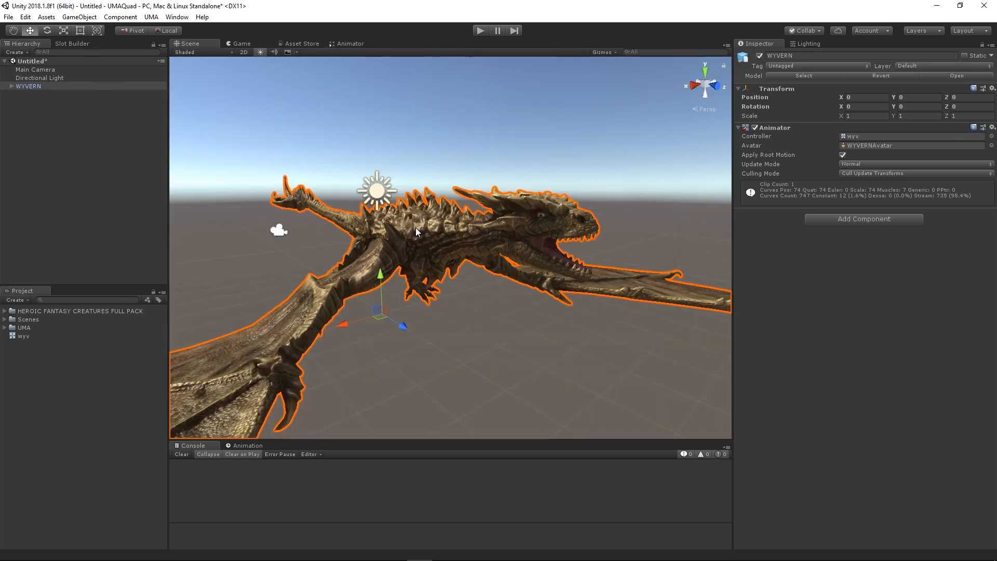
click(37, 70)
click(79, 17)
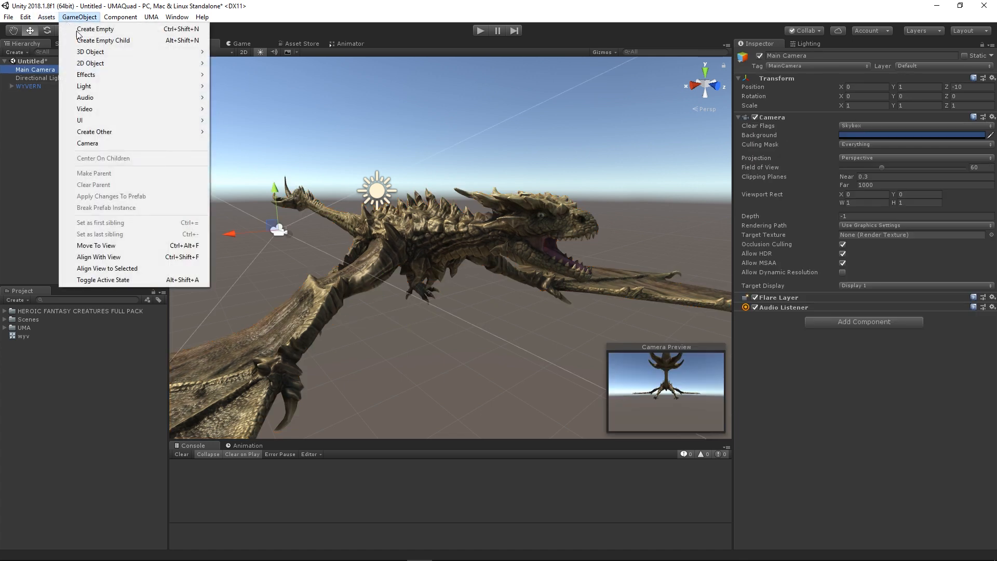
click(129, 258)
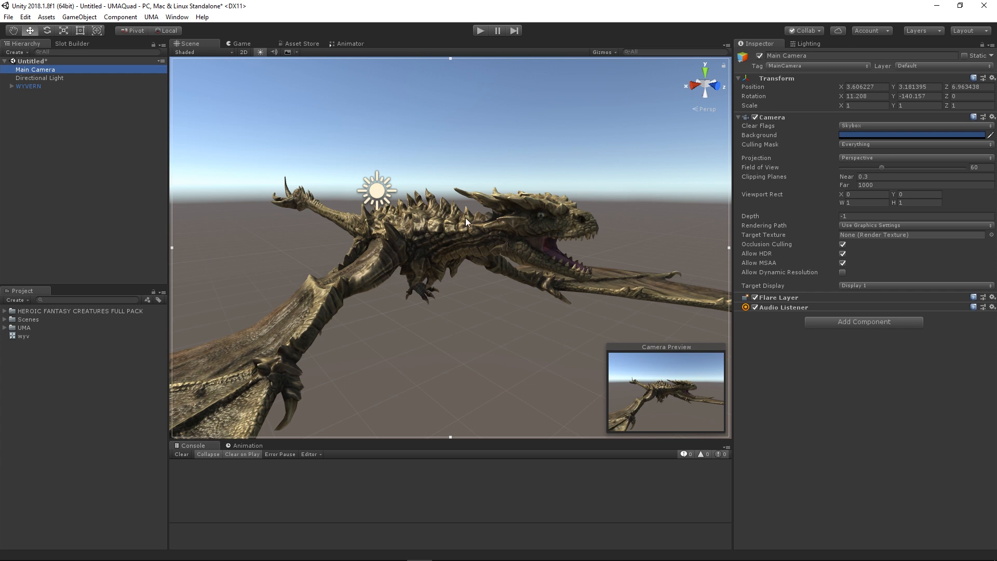
Play the scene to watch the wyvern's stationary flying animation, and stop playback.
click(481, 31)
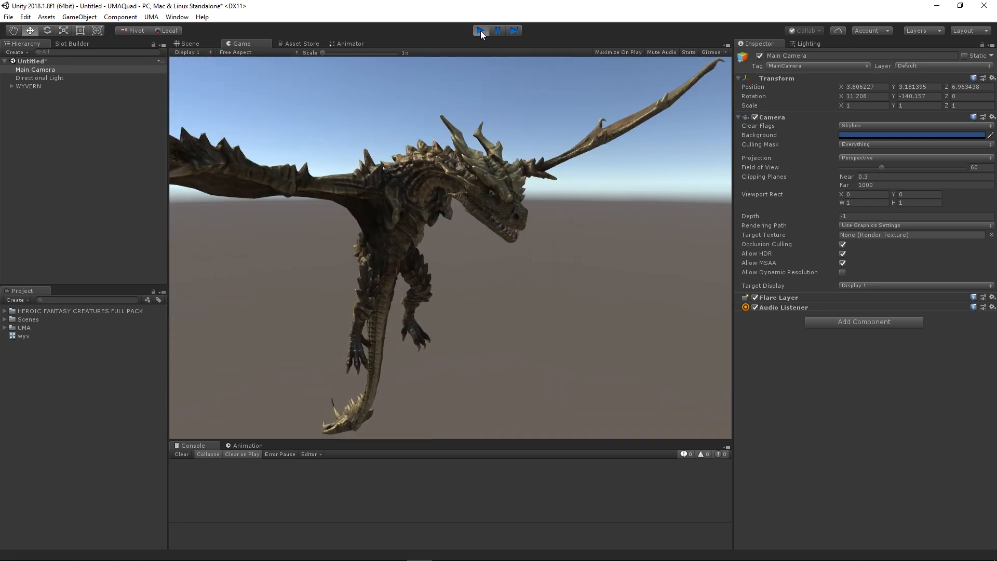
click(481, 30)
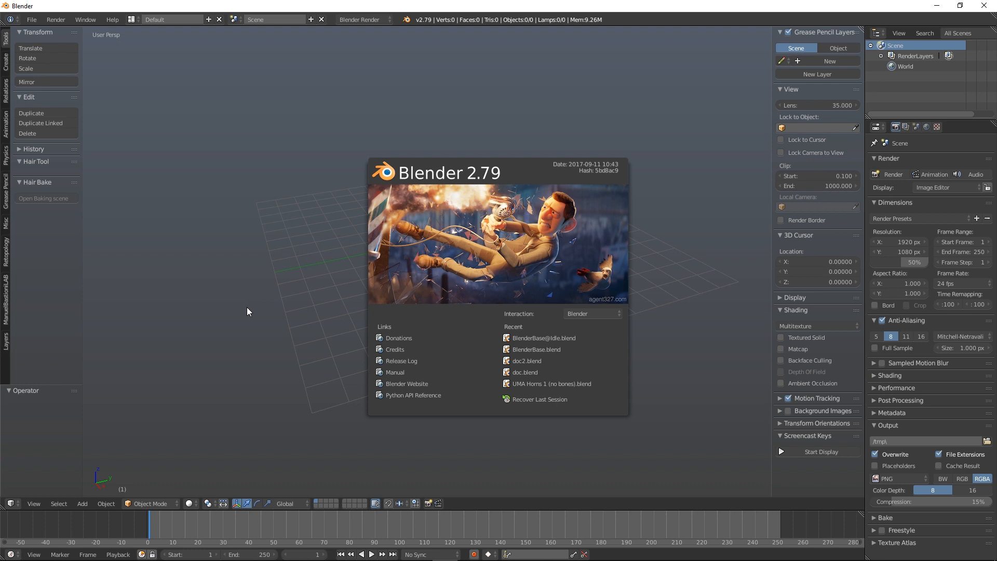
Switch to Blender and import WYVERN.FBX from the wyvern's FBX Files folder with the default FBX settings.
click(247, 307)
click(27, 21)
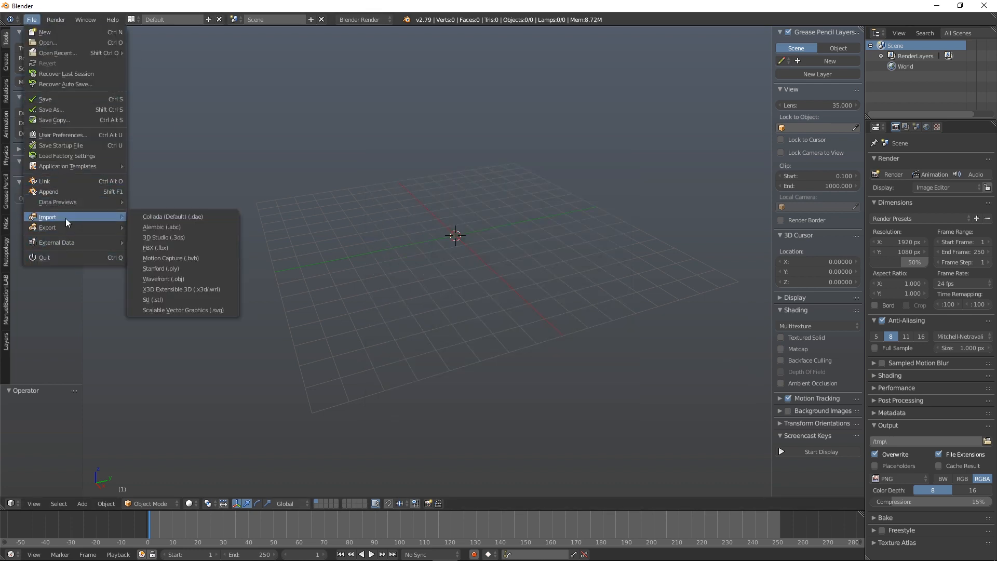
mouse_move(58, 216)
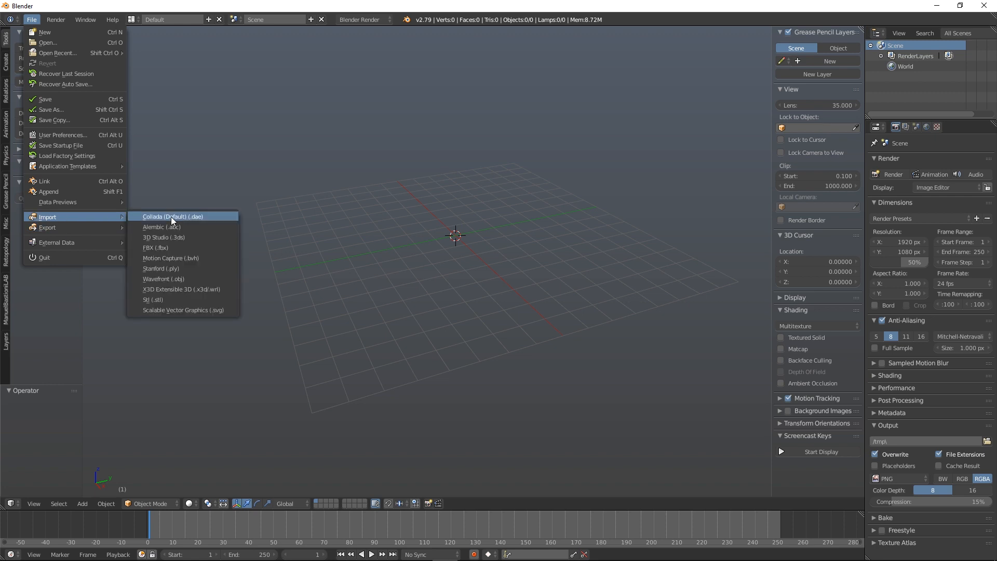
click(188, 249)
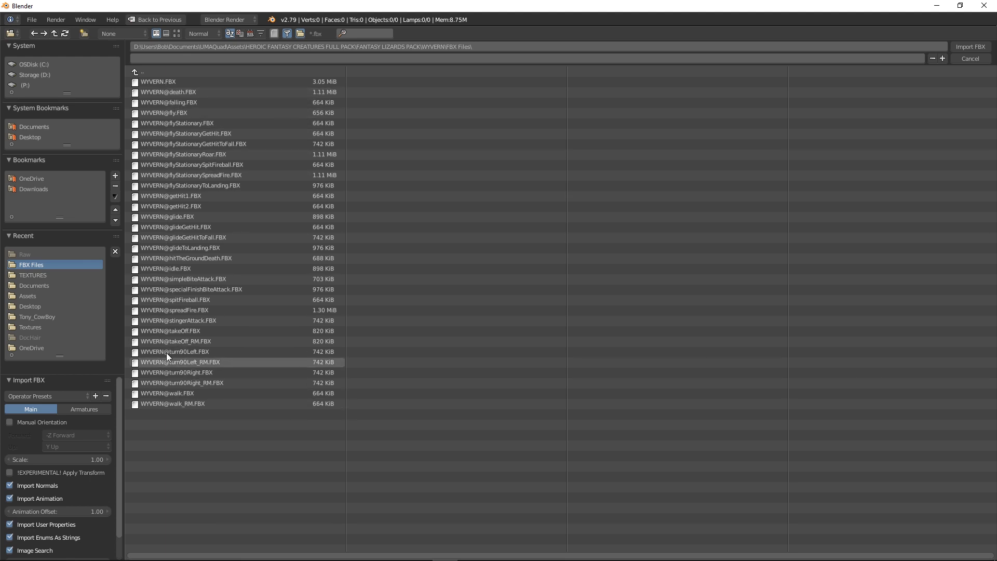
click(160, 82)
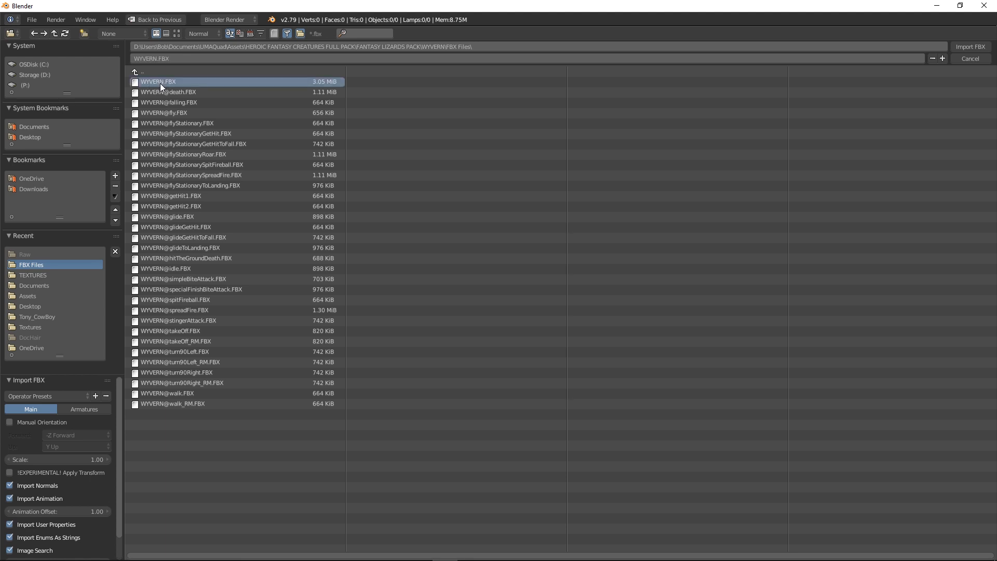
double_click(160, 83)
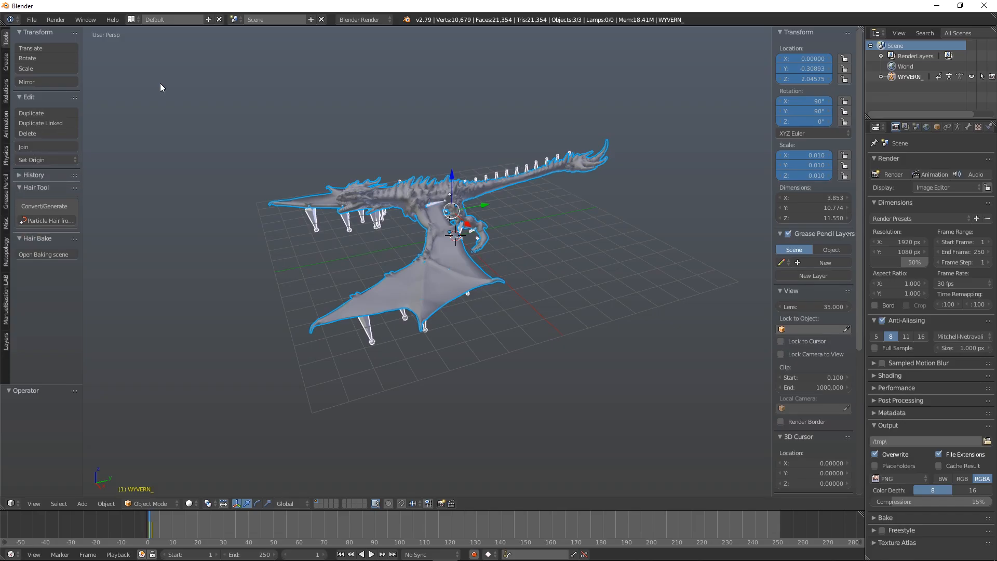
Enlarge the outliner and expand the WYVERN_ object to show its child items.
scroll(393, 239, up, 3)
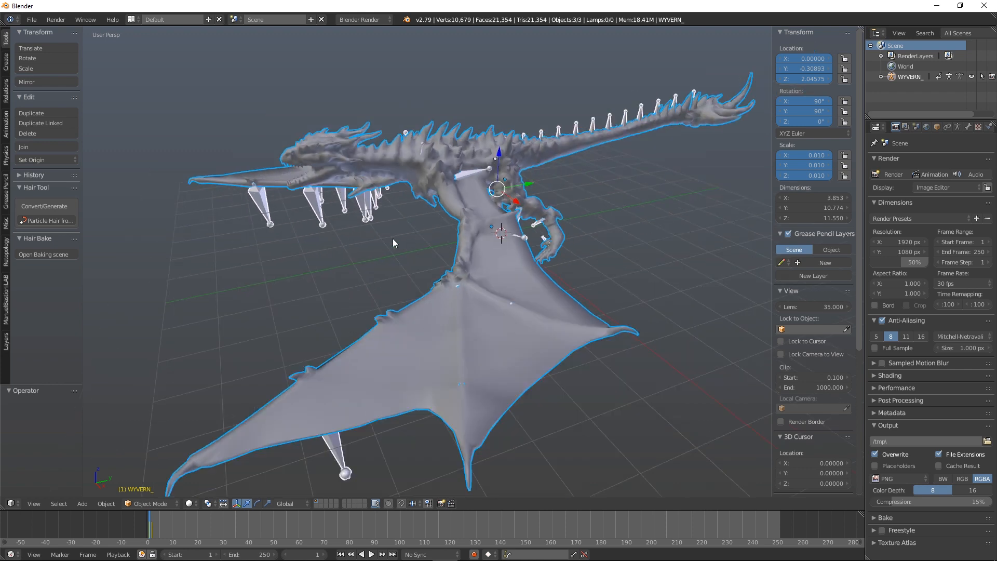
mouse_move(391, 254)
middle_down()
mouse_move(447, 224)
mouse_move(471, 230)
mouse_move(403, 258)
mouse_move(388, 244)
mouse_move(394, 270)
mouse_move(448, 256)
mouse_move(390, 273)
mouse_move(479, 250)
mouse_move(411, 284)
mouse_move(394, 259)
mouse_move(399, 269)
middle_up()
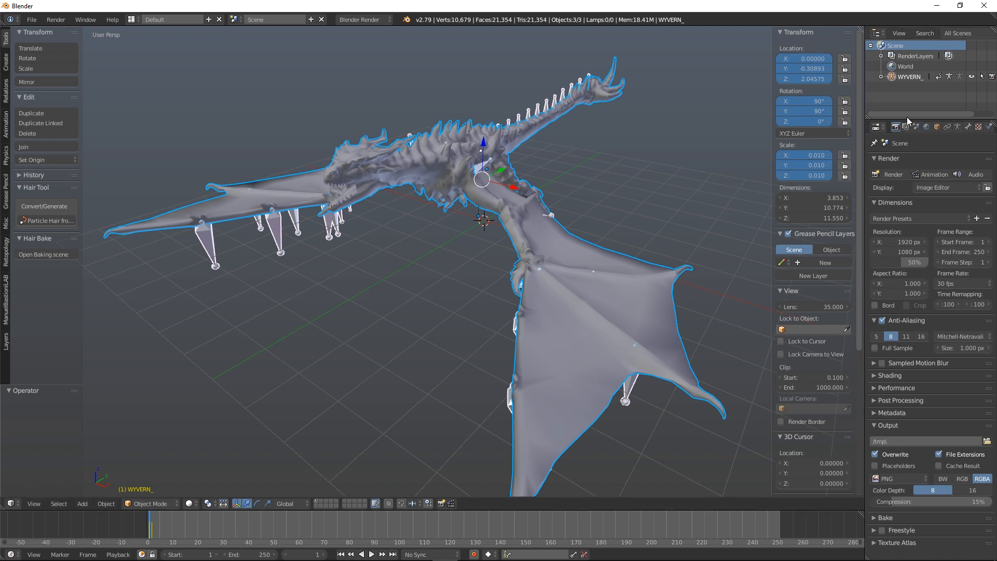
drag(900, 119, 892, 297)
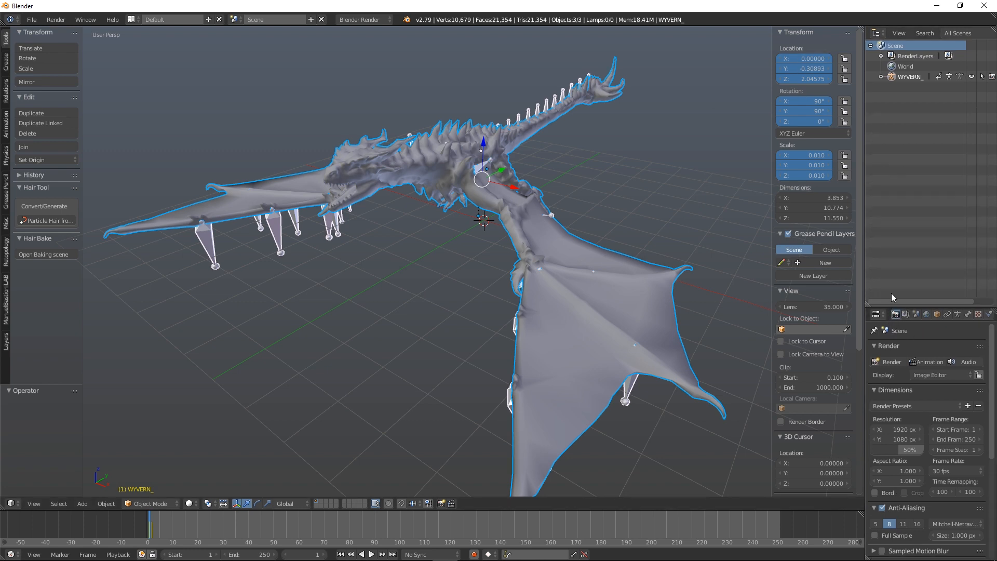
click(881, 77)
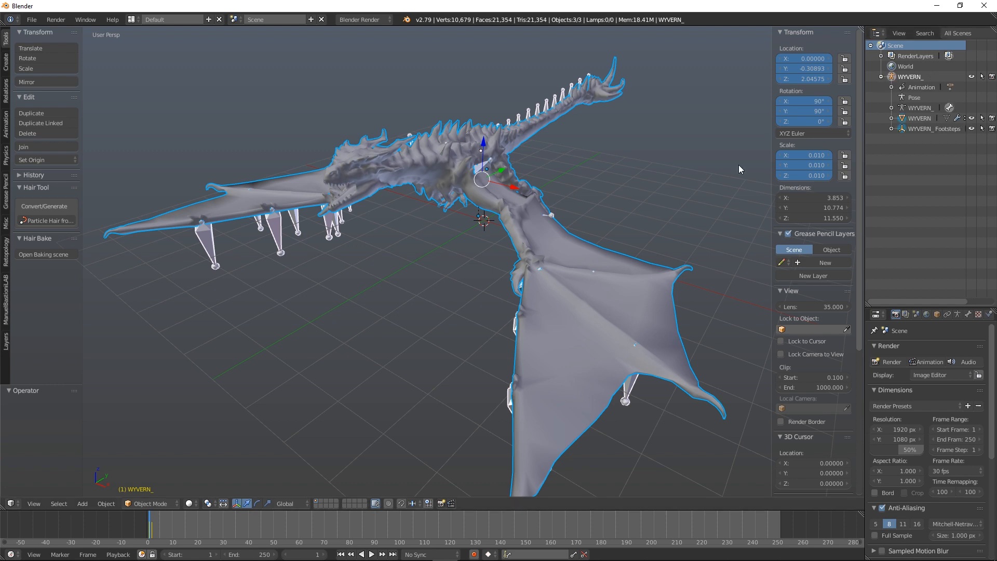
Toggle the WYVERN mesh's visibility off and back on, and expand the WYVERN_ armature data to inspect its root bone.
click(971, 119)
click(972, 119)
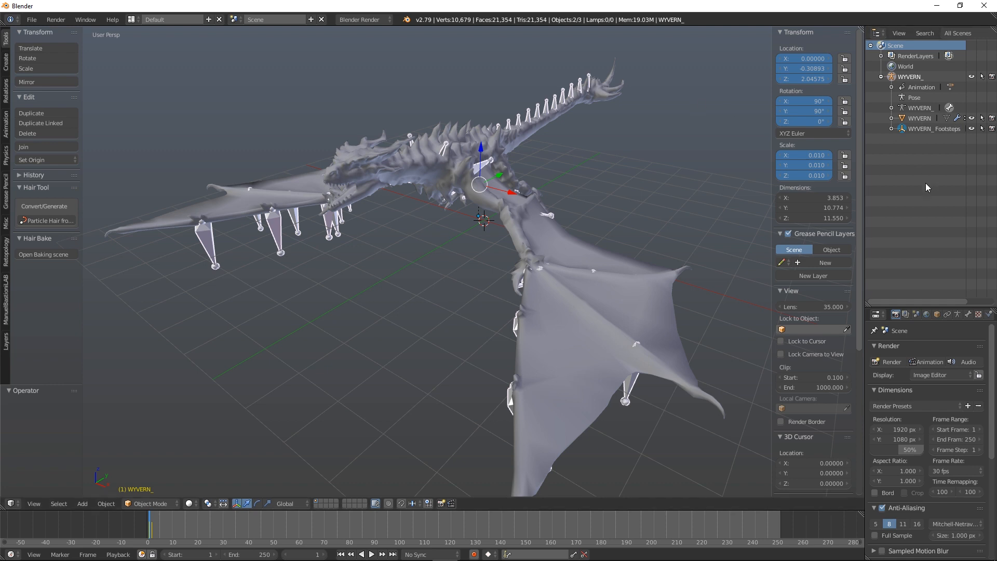
click(892, 108)
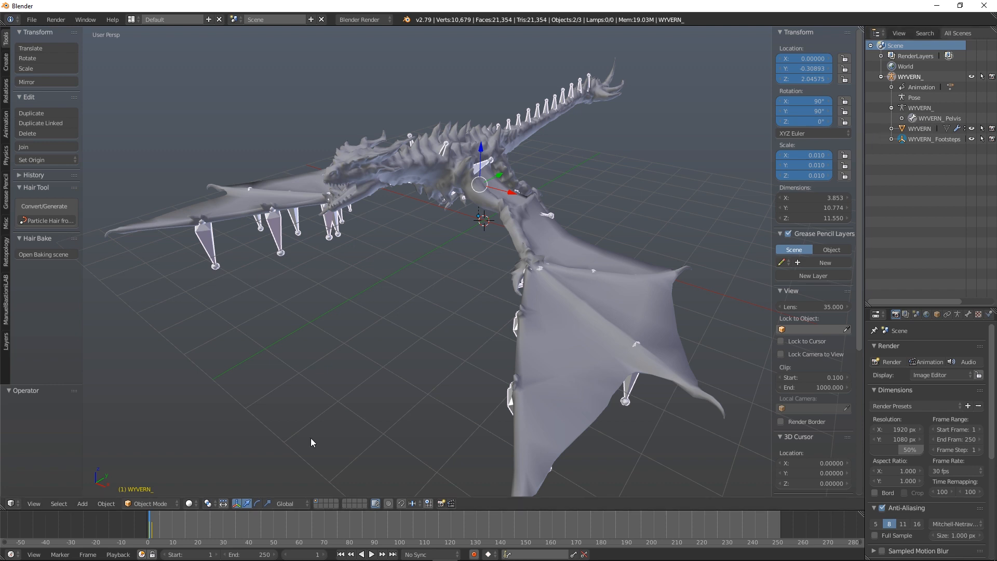
Enter Edit Mode on the WYVERN_ armature and add two single bones.
click(144, 504)
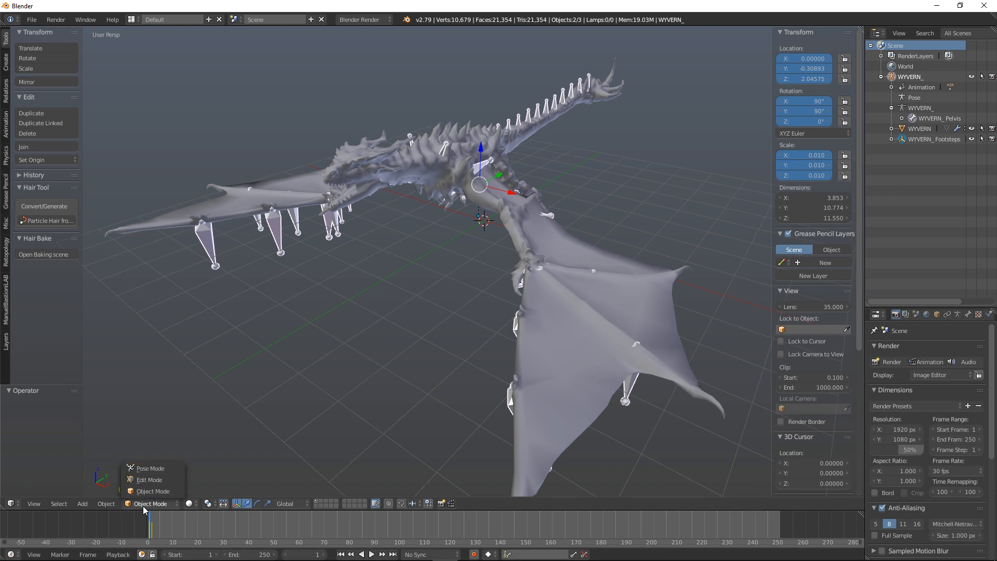
click(154, 481)
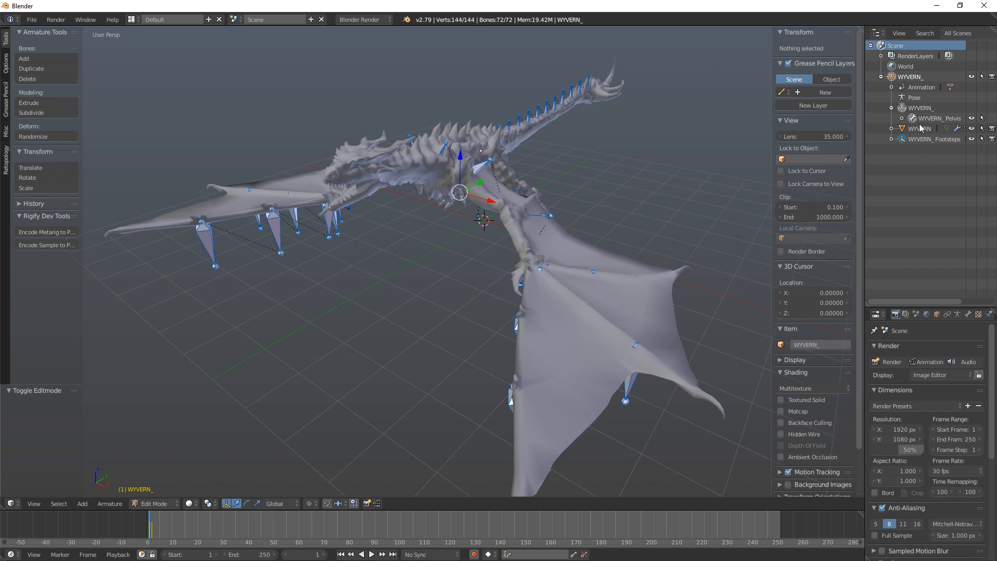
click(84, 505)
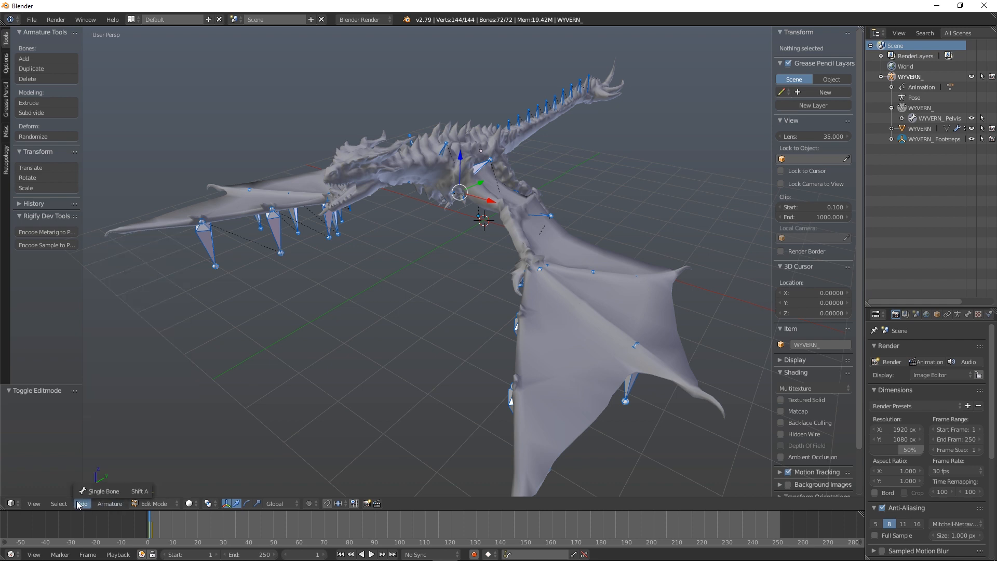
click(98, 491)
click(86, 505)
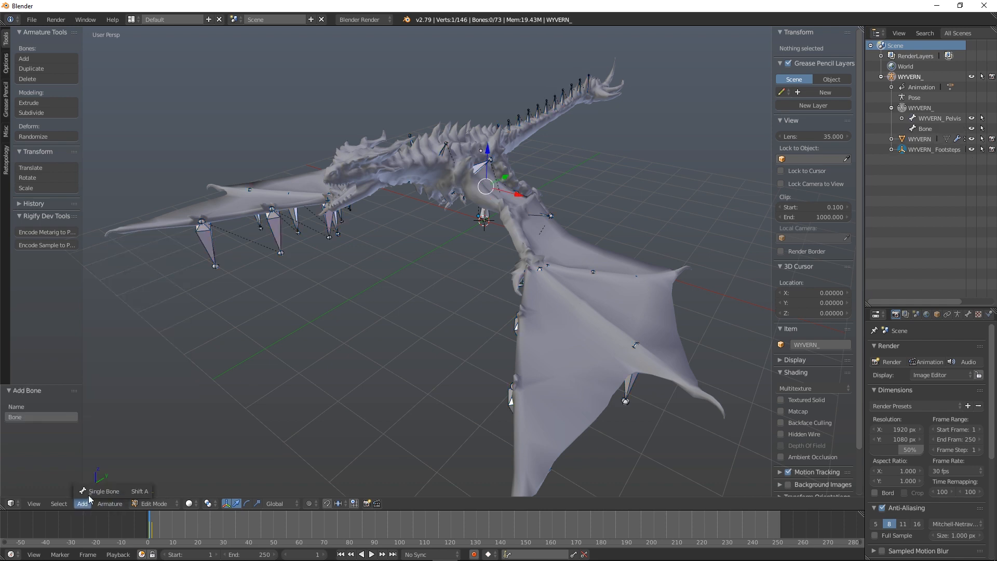
click(89, 492)
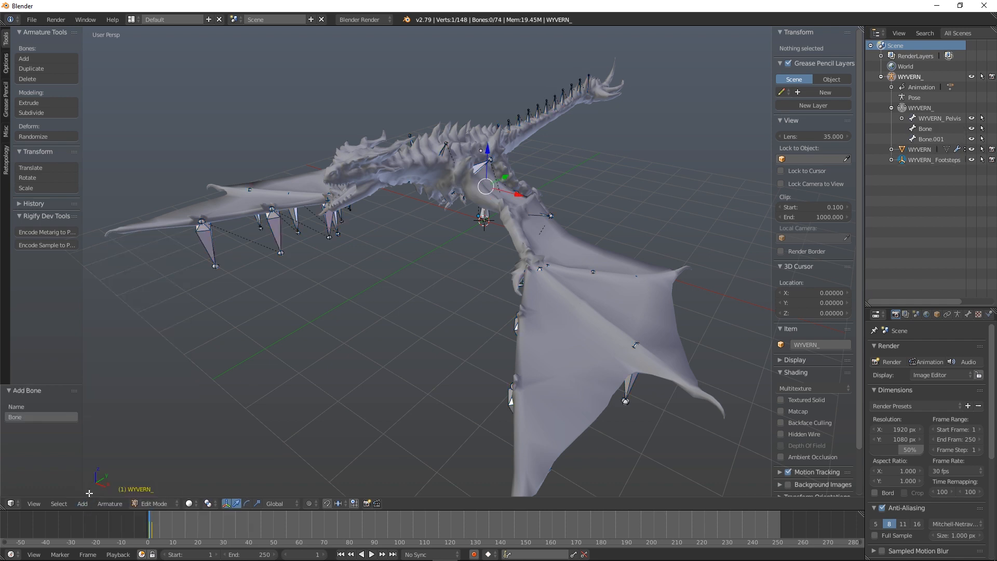
Rename the first new bone to Global and the second to Position.
double_click(926, 129)
text(Global)
key(Return)
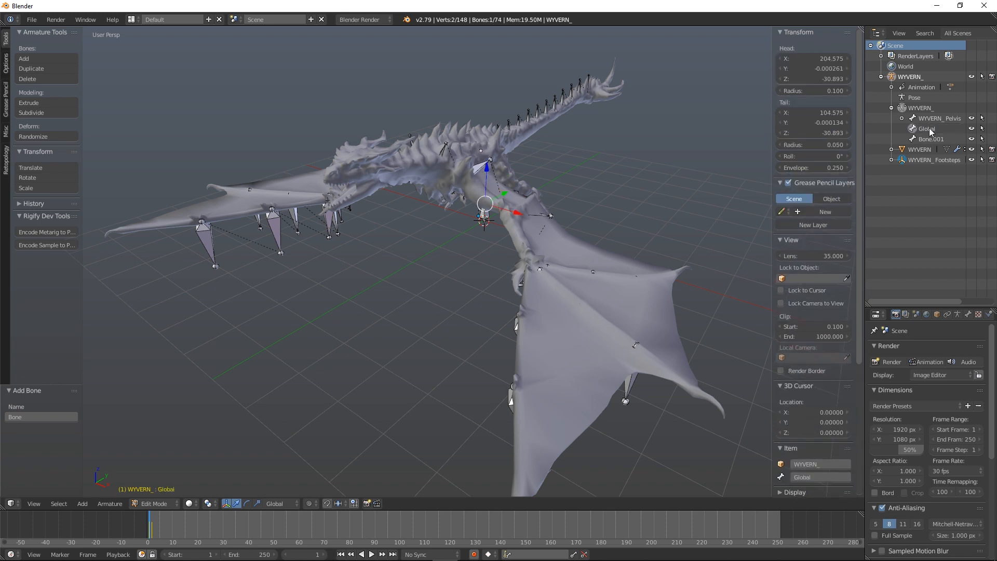
double_click(929, 139)
text(Position)
key(Return)
Show the Global bone's properties in a widened editor and set its head X, Y and Z to 0.
click(929, 131)
double_click(929, 130)
key(Escape)
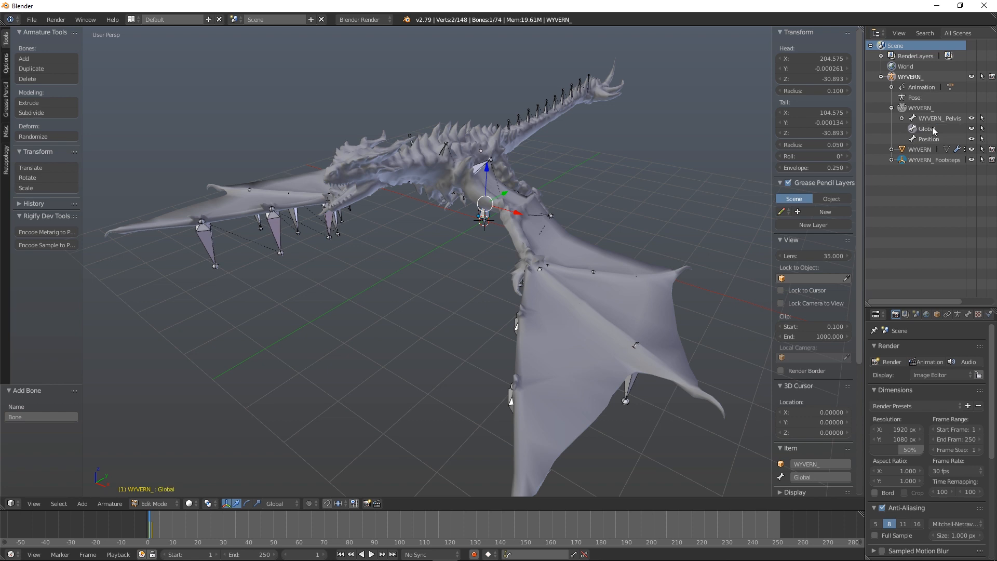
click(967, 315)
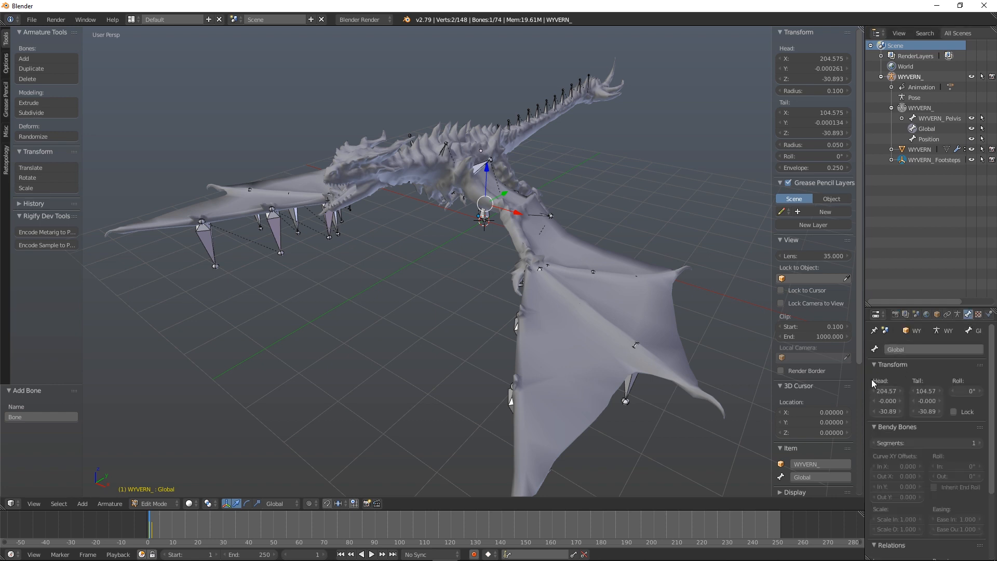
drag(865, 376, 804, 377)
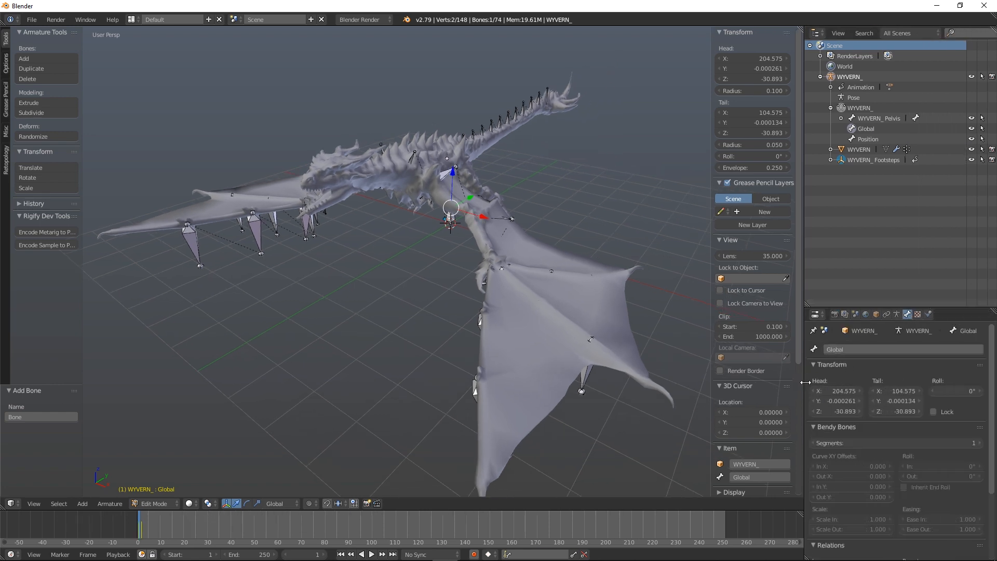
click(833, 392)
text(0)
key(Return)
click(837, 401)
text(0)
key(Return)
click(846, 413)
text(0)
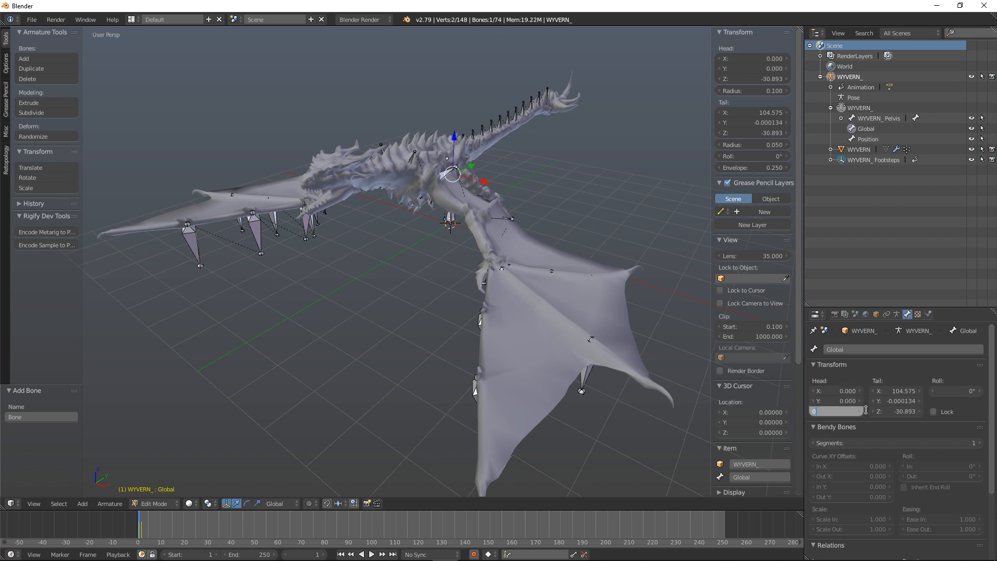
key(Return)
Set the Global bone's tail X, Y and Z to 0 and its head Y to 0.01.
click(908, 391)
text(0)
key(Return)
click(899, 400)
text(0)
key(Return)
click(904, 411)
text(0)
key(Return)
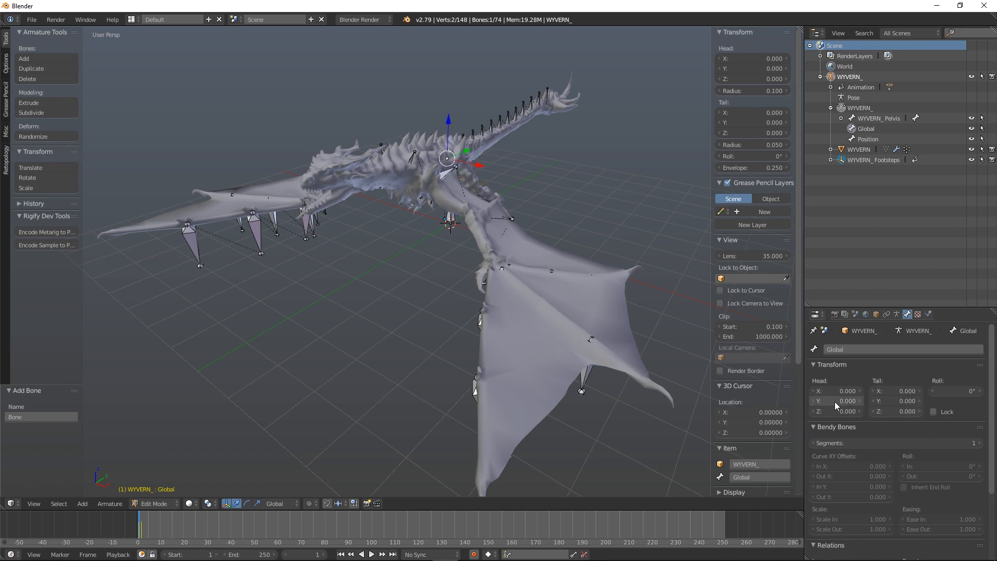
text(0.)
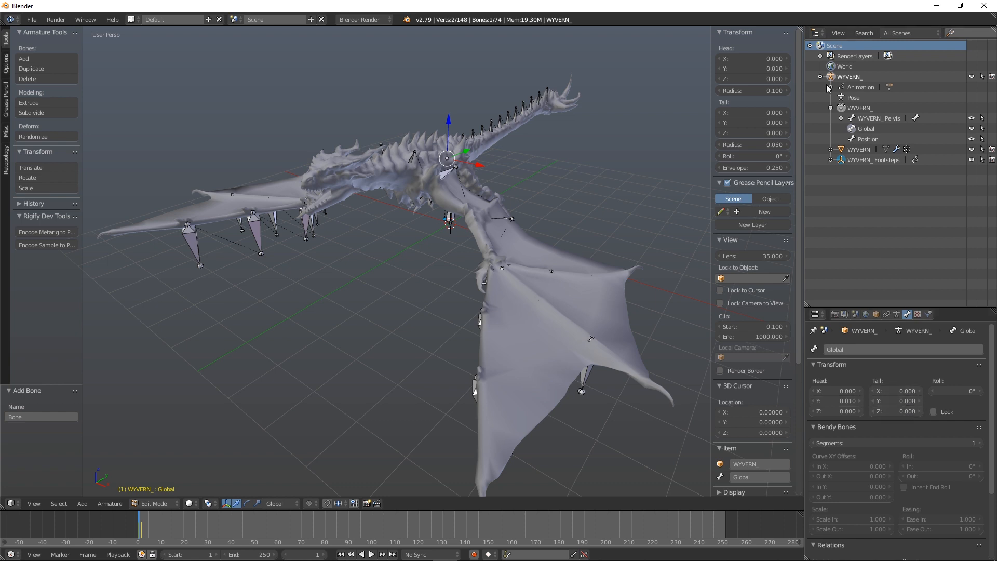
Set the Position bone's head X, Y and Z to 0.
click(866, 139)
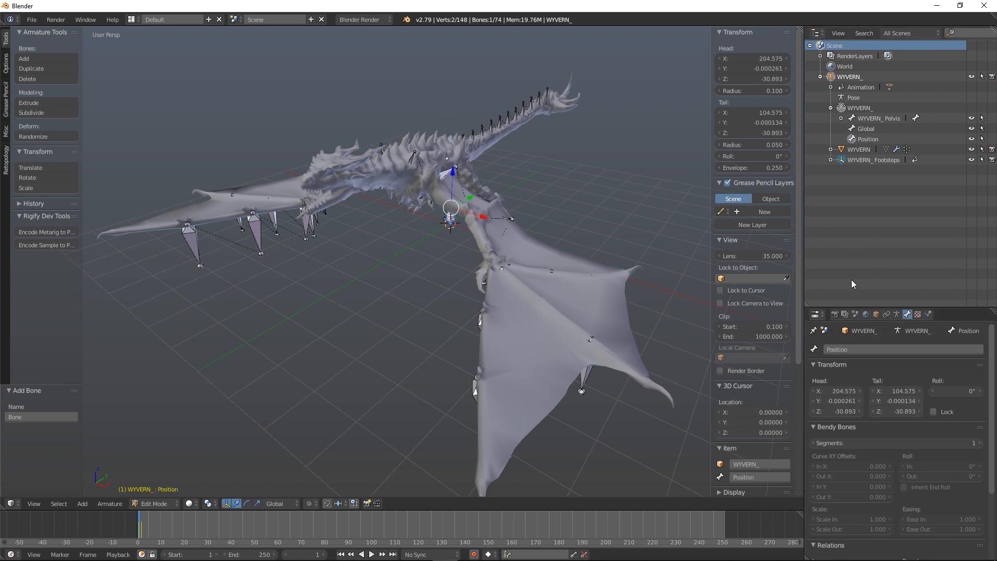
click(839, 391)
text(0)
click(839, 401)
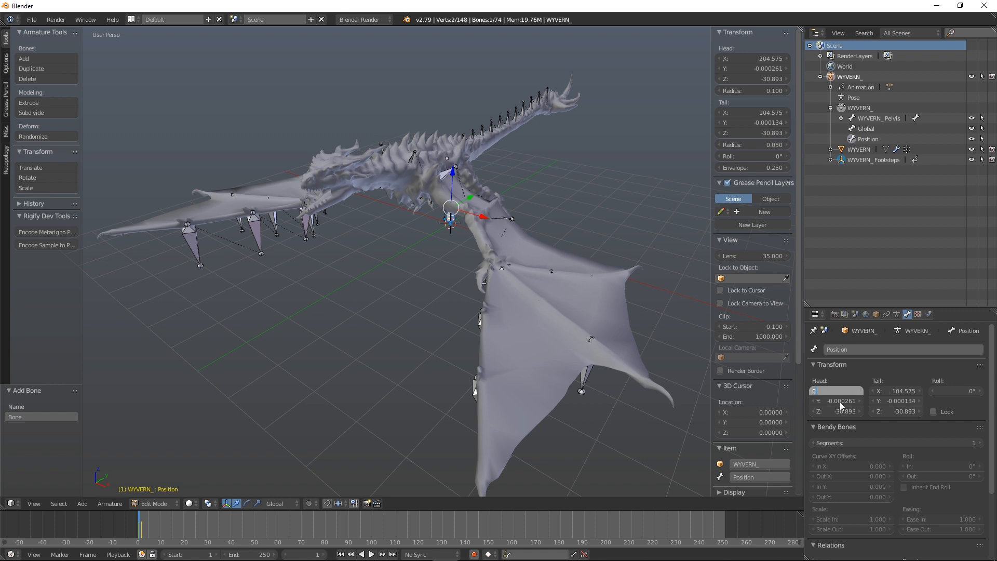
text(0)
key(Return)
click(849, 411)
text(0)
key(Return)
Set the Position bone's tail X and Z to 0 and its tail Y to 0.01.
click(900, 392)
text(0)
key(Return)
click(902, 401)
text(0)
key(Return)
click(905, 412)
text(0)
key(Return)
click(908, 403)
text(0.0)
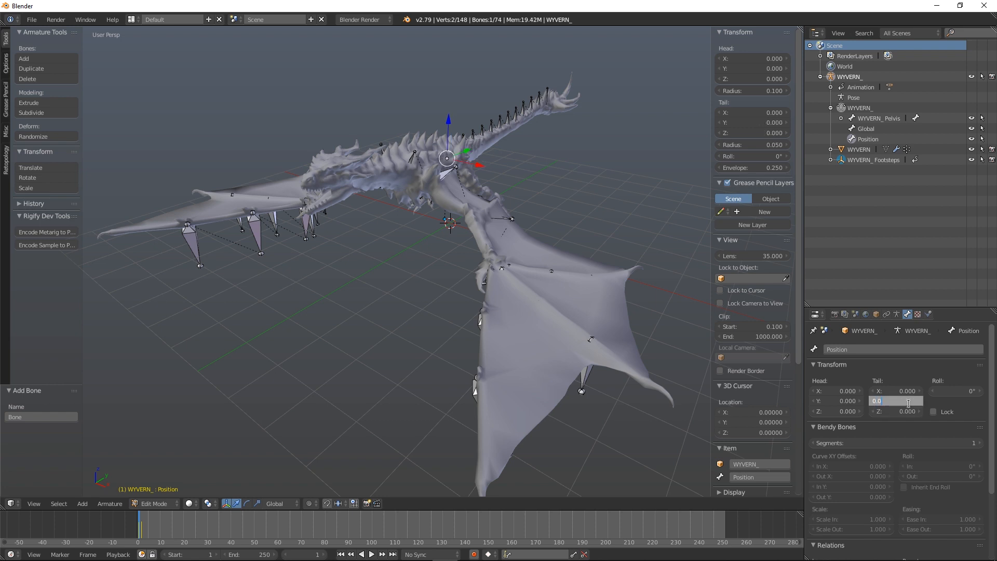
text(1)
key(Return)
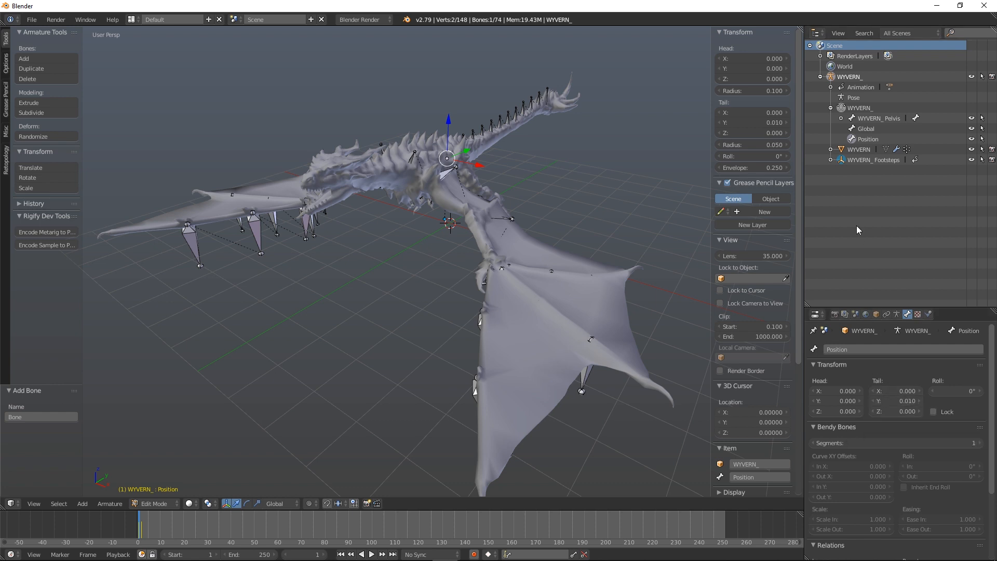
Parent the WYVERN_Pelvis bone to the Position bone with Keep Offset and expand Position in the outliner.
click(860, 119)
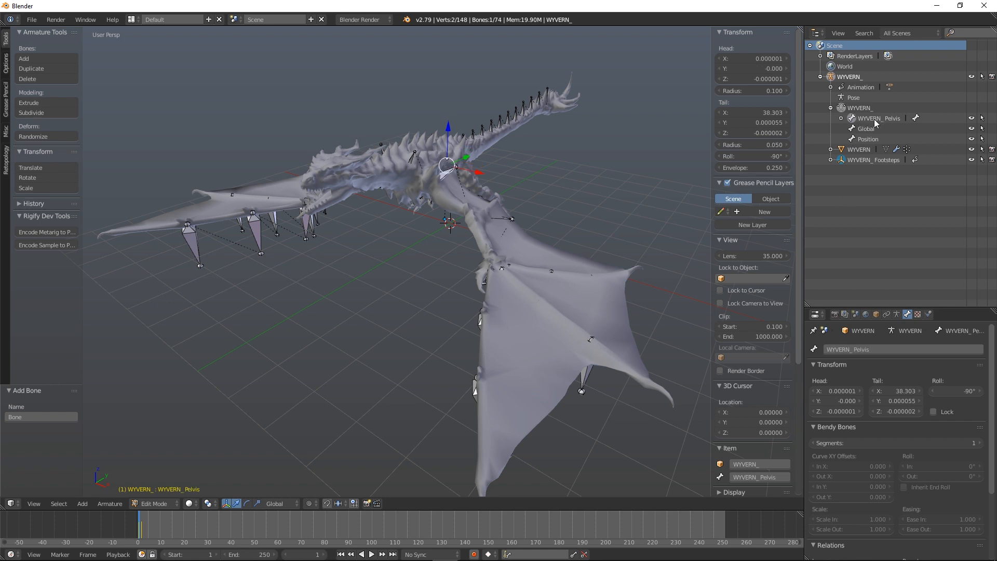
click(856, 140)
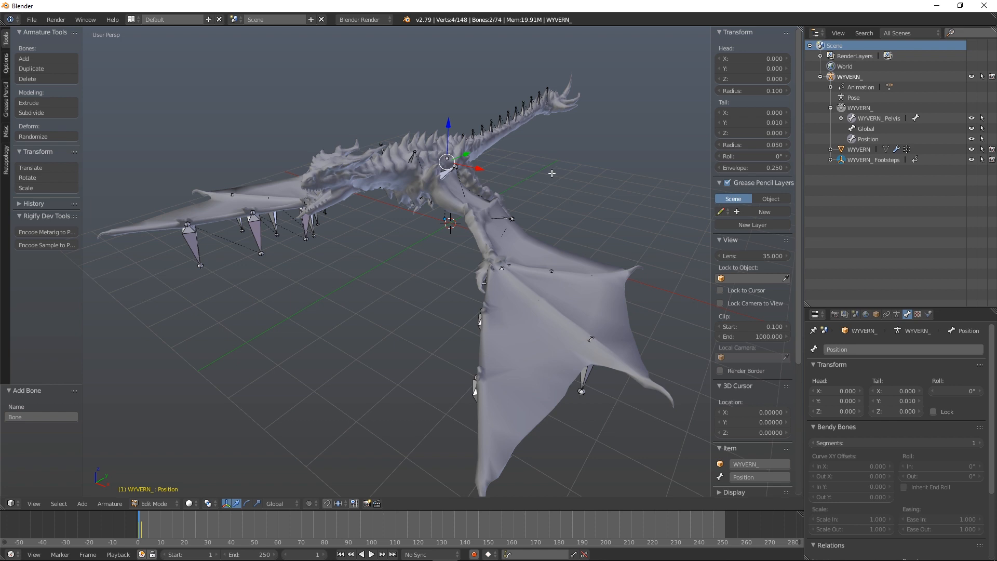
key(ctrl+p)
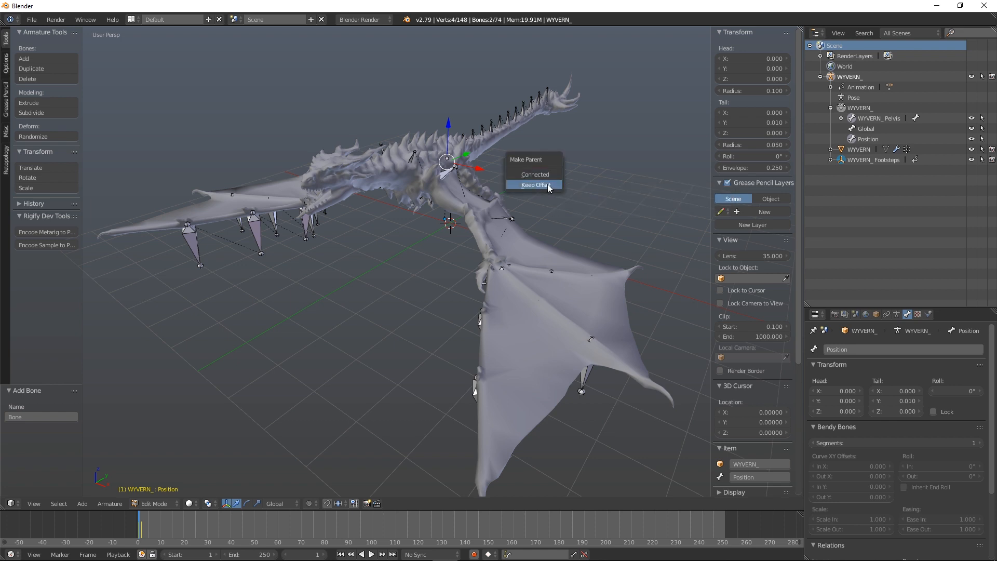
click(543, 185)
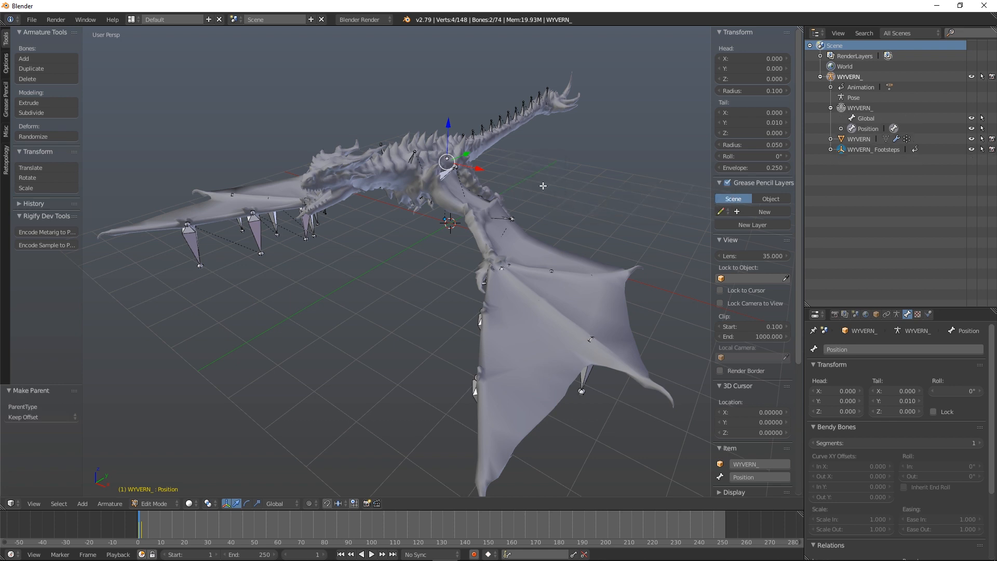
click(841, 129)
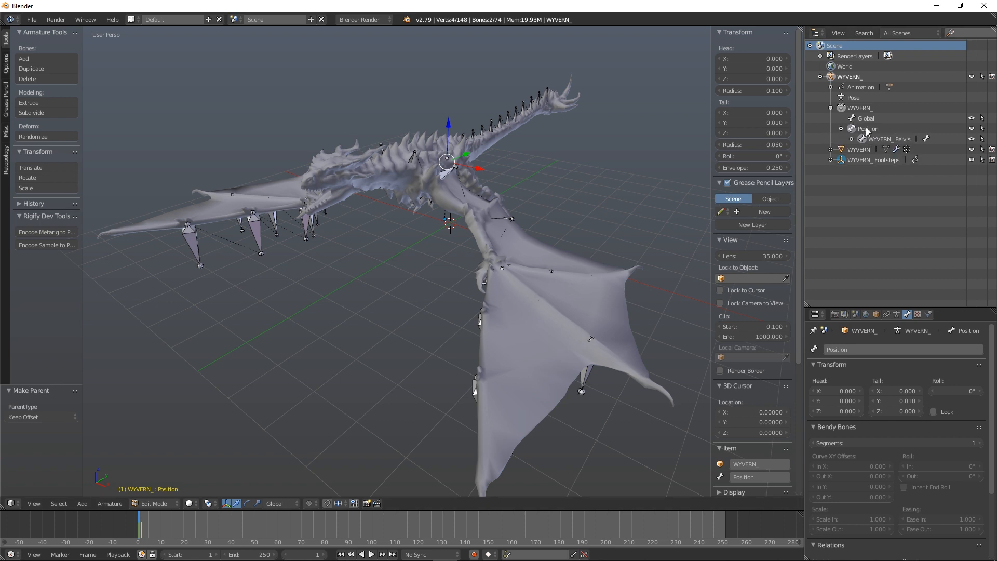
Parent the Position bone to the Global bone with Keep Offset and expand Global in the outliner.
click(861, 131)
ctrl+click(854, 117)
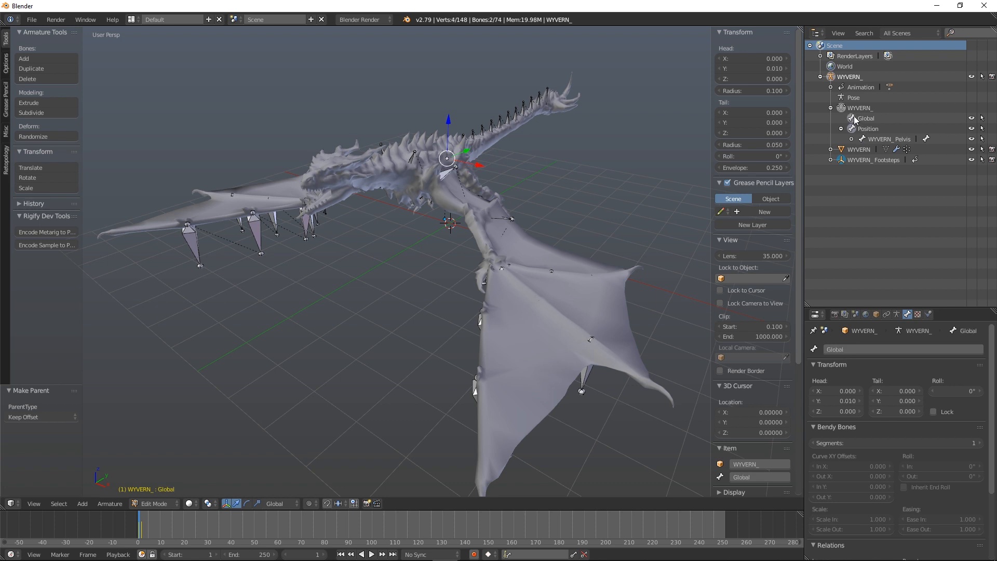
key(ctrl+p)
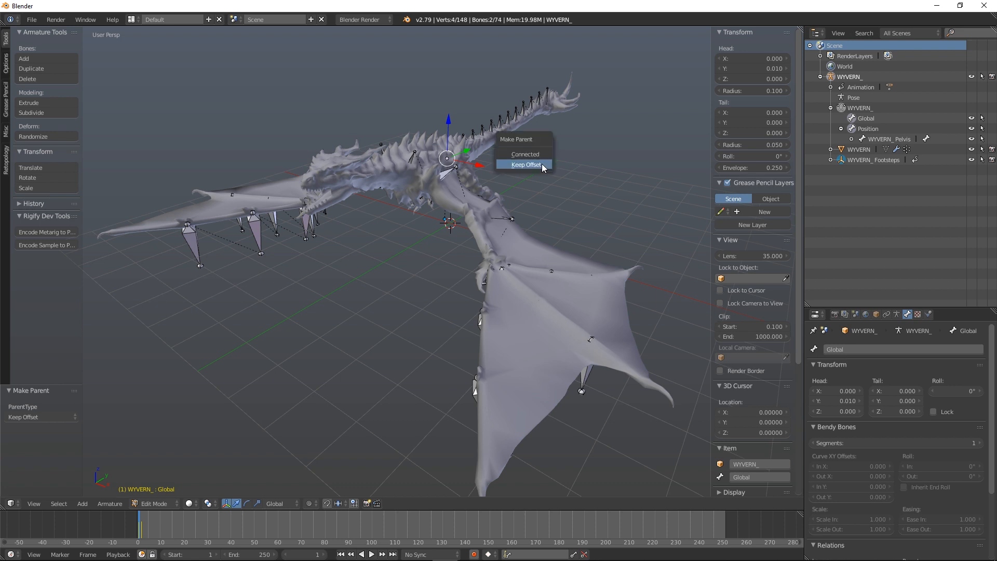
click(538, 164)
click(842, 118)
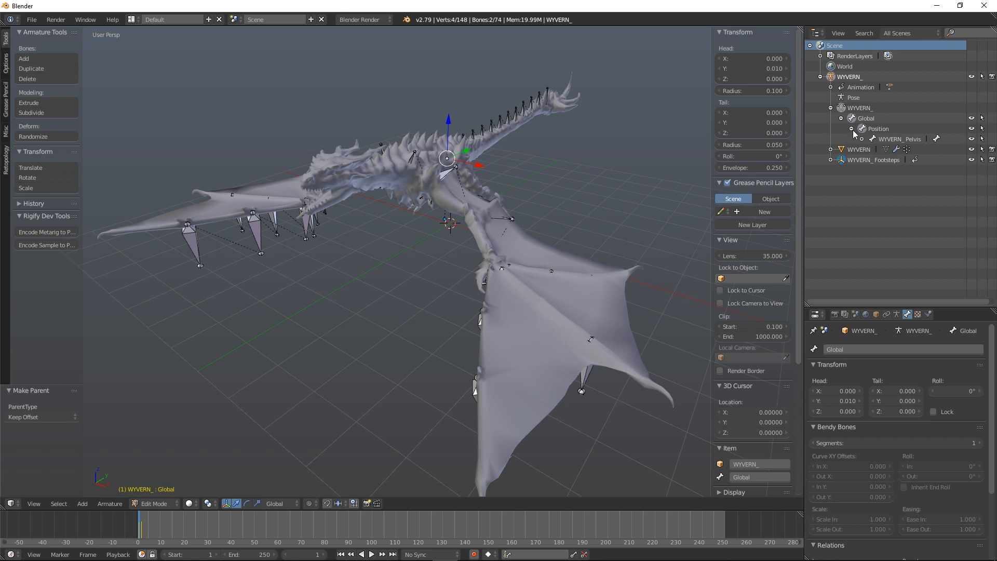
Collapse and re-expand the armature's bone tree to examine the nesting from Global down to WYVERN_Pelvis.
click(863, 139)
click(863, 140)
click(842, 119)
click(830, 108)
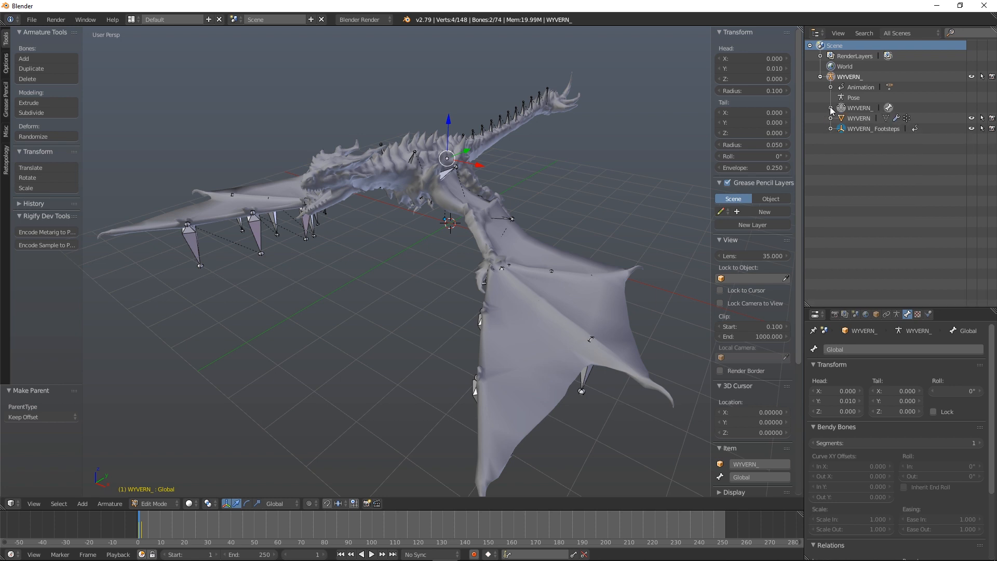
click(831, 108)
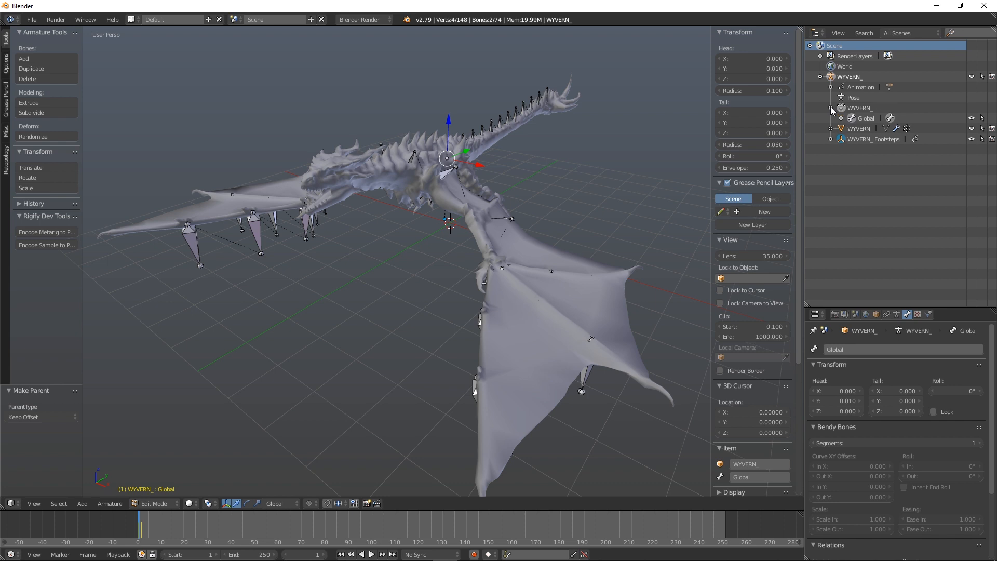
click(842, 119)
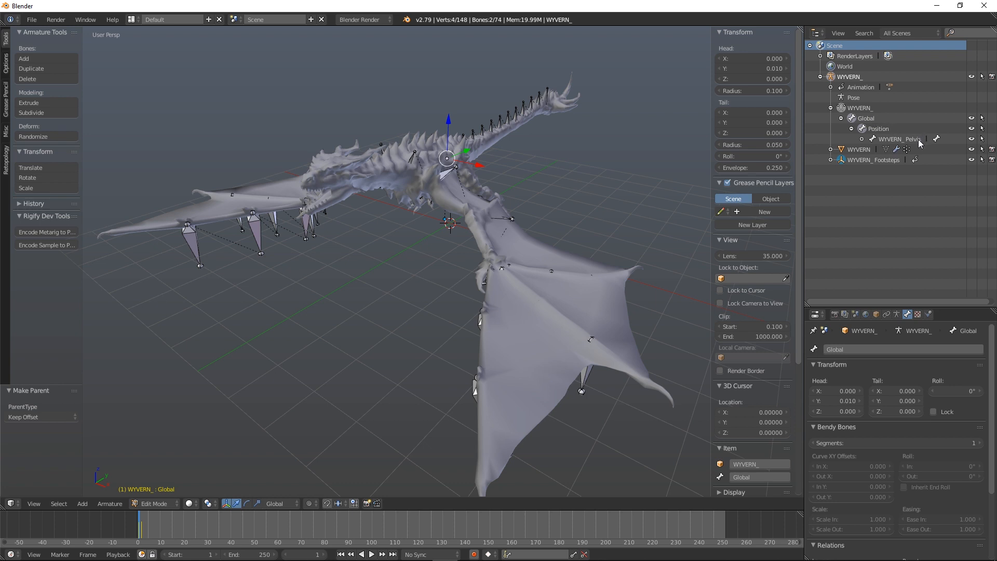
Rename the WYVERN_ armature data to Root.
double_click(856, 110)
text(Root)
key(Return)
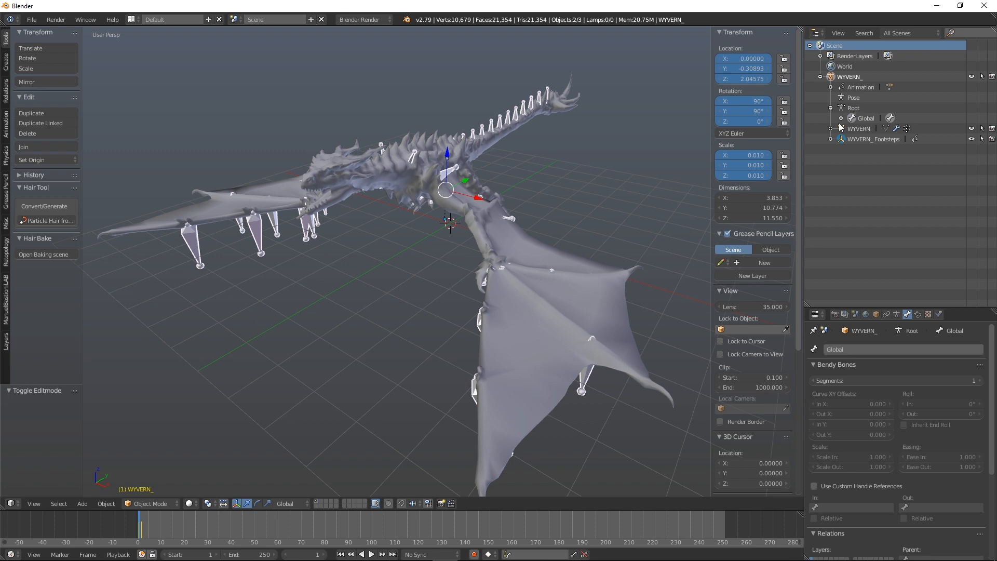
Rename the top-level WYVERN_ armature object to Root and return the armature to Edit Mode.
click(841, 118)
click(852, 130)
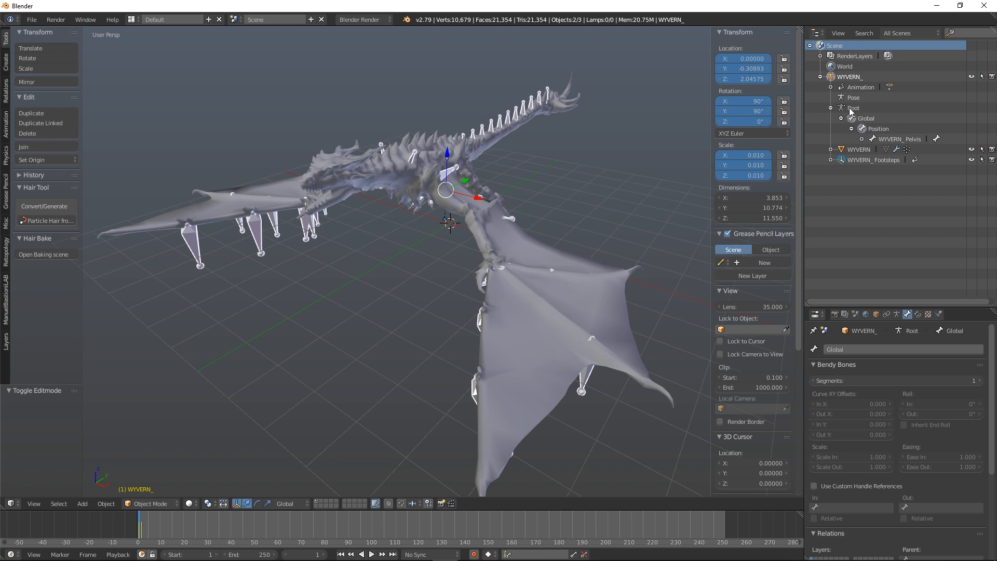
double_click(861, 76)
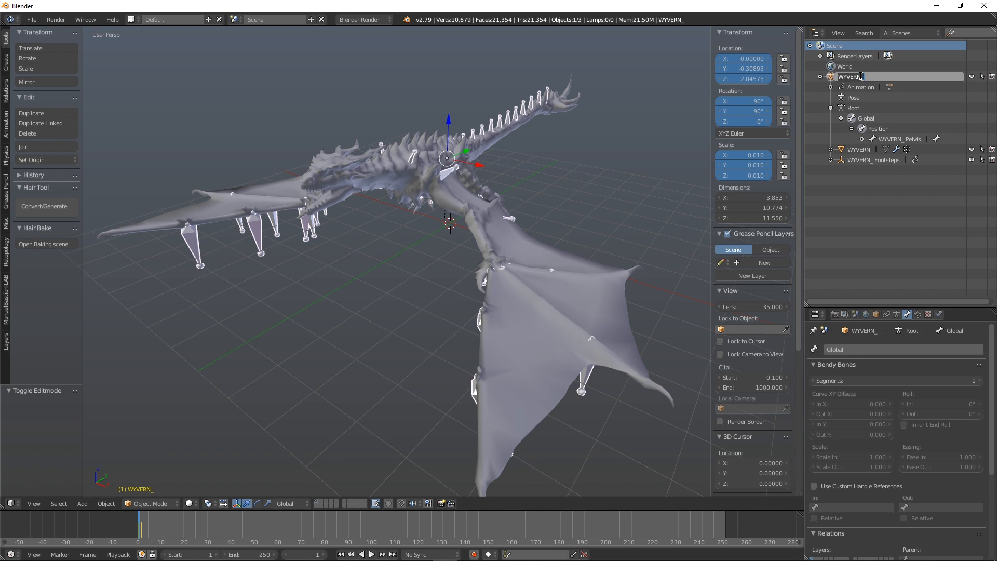
text(Root)
key(Return)
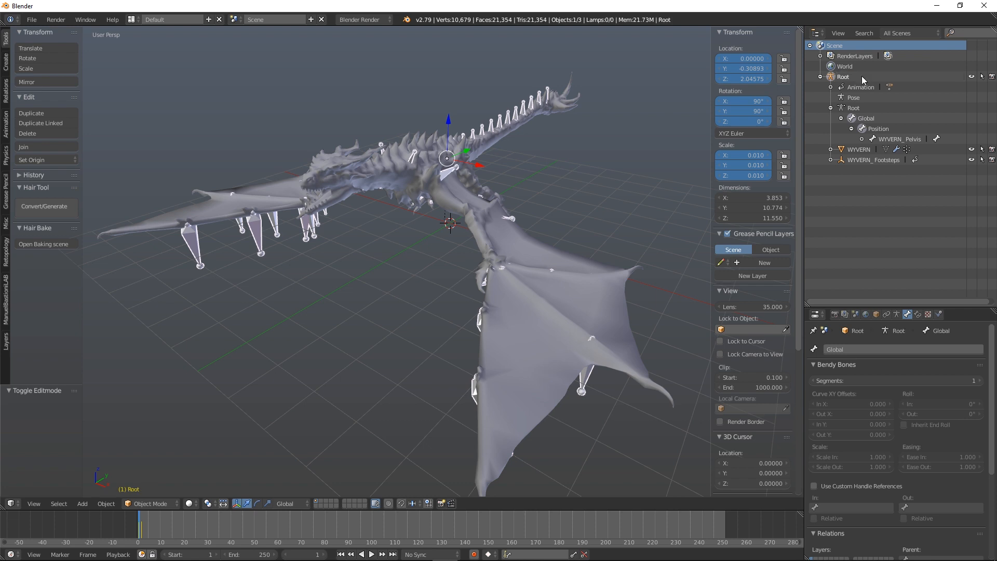
click(857, 110)
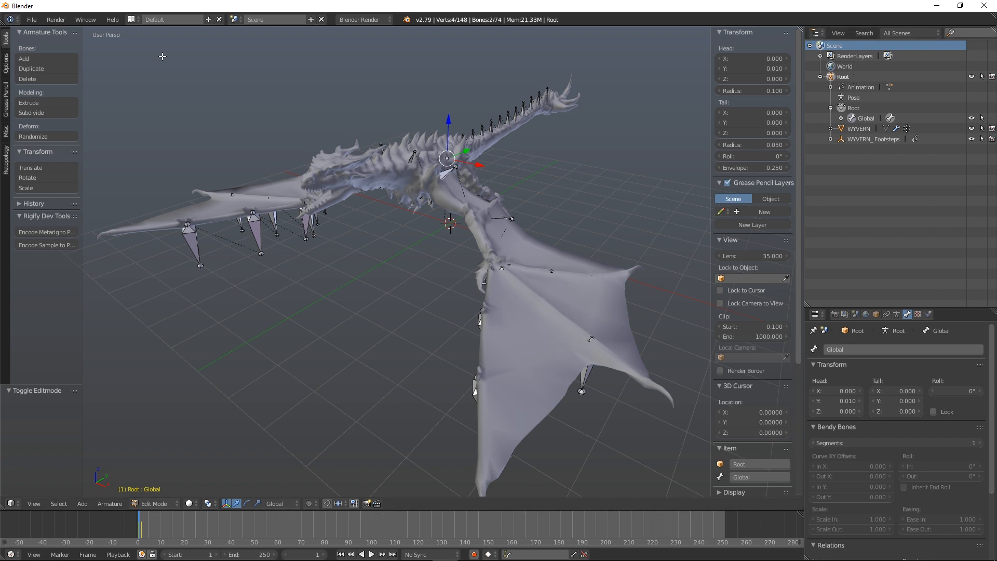
click(36, 20)
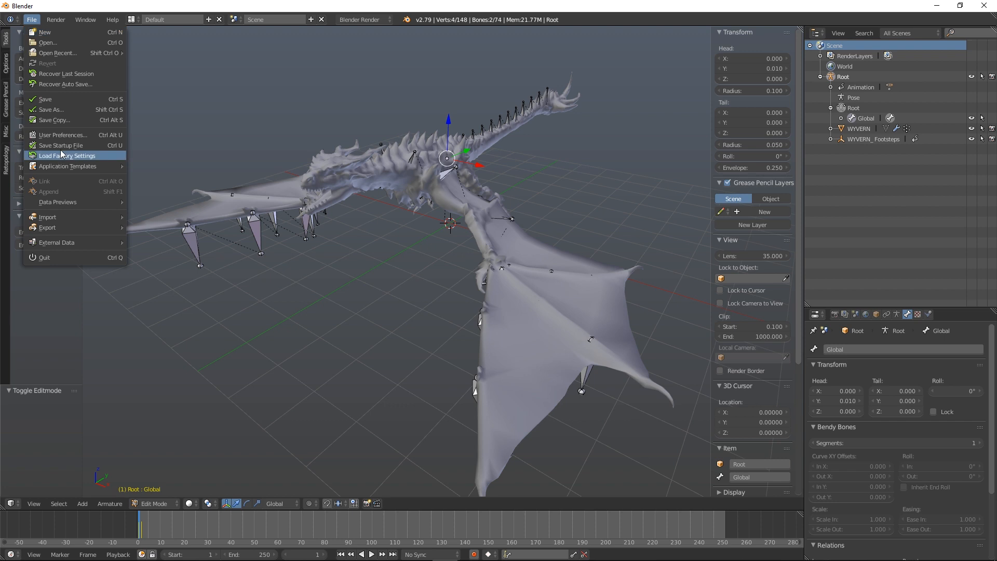
mouse_move(64, 225)
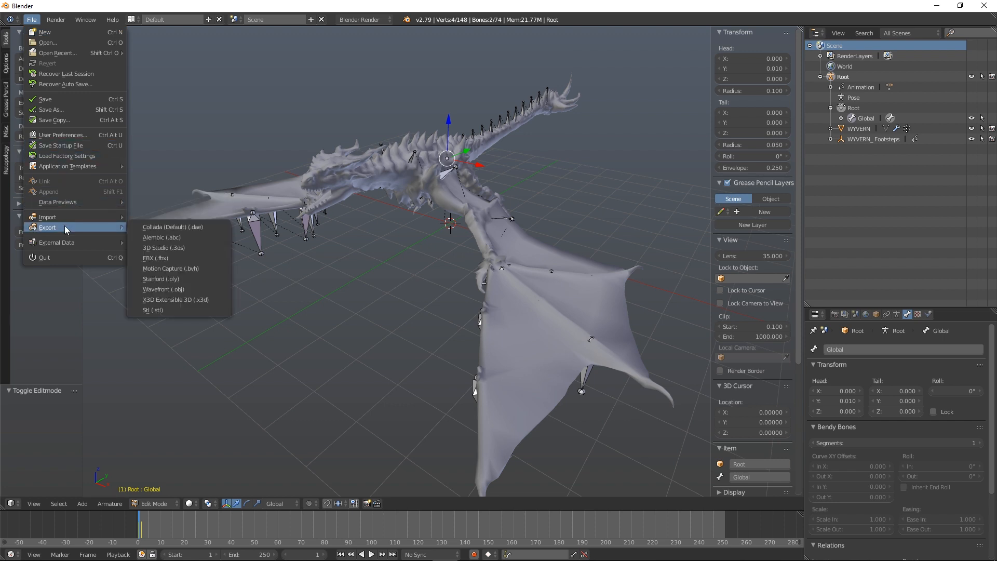
click(32, 20)
Start saving the file under a new name, create a UMAWyvern folder inside Assets and open it.
click(32, 21)
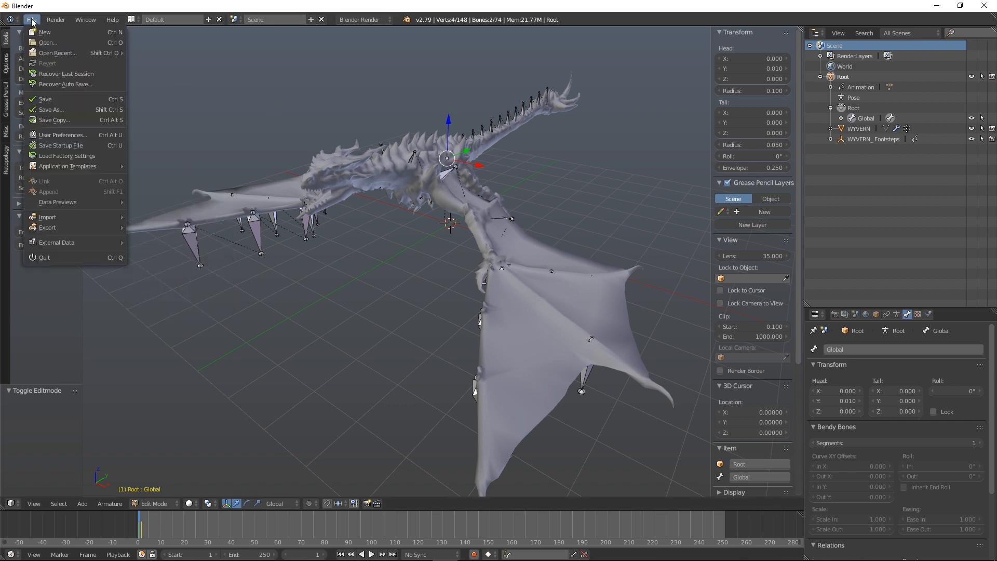
click(51, 110)
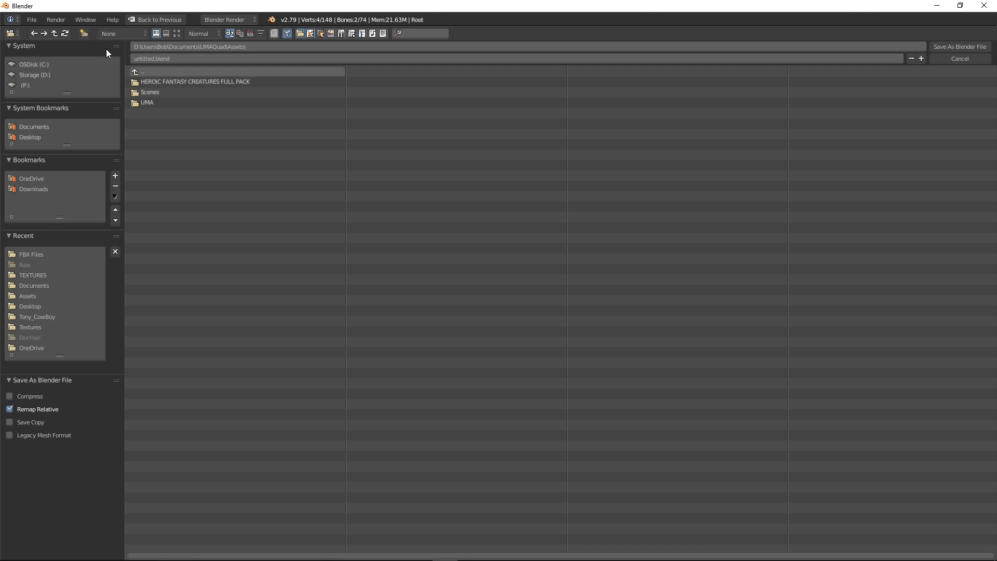
click(83, 32)
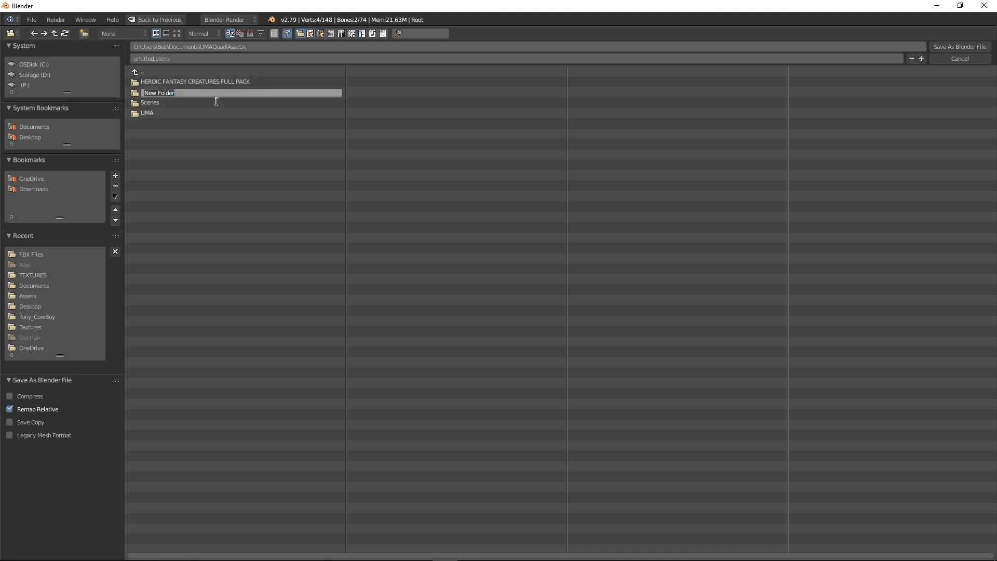
text(UMAW)
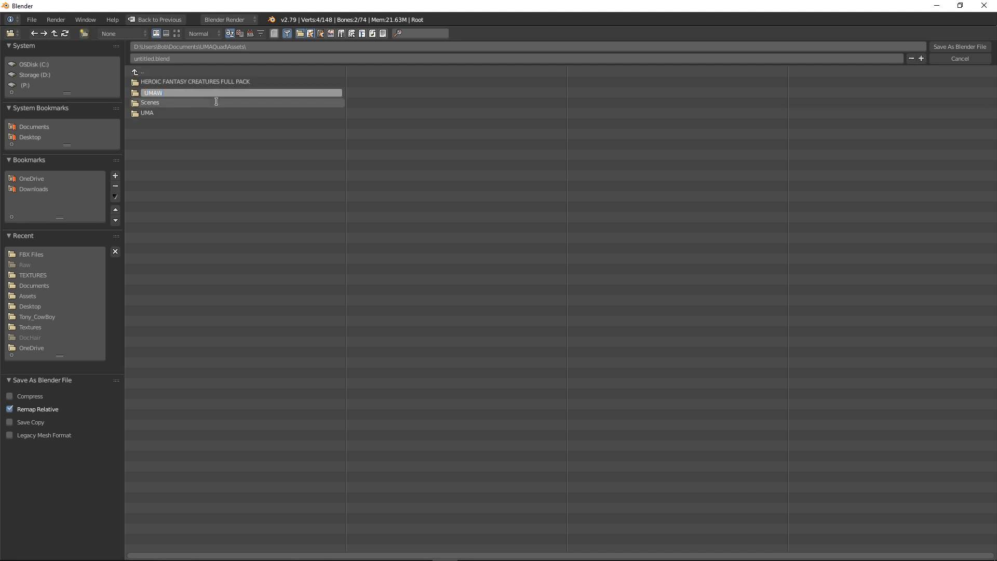
text(yvern)
key(Return)
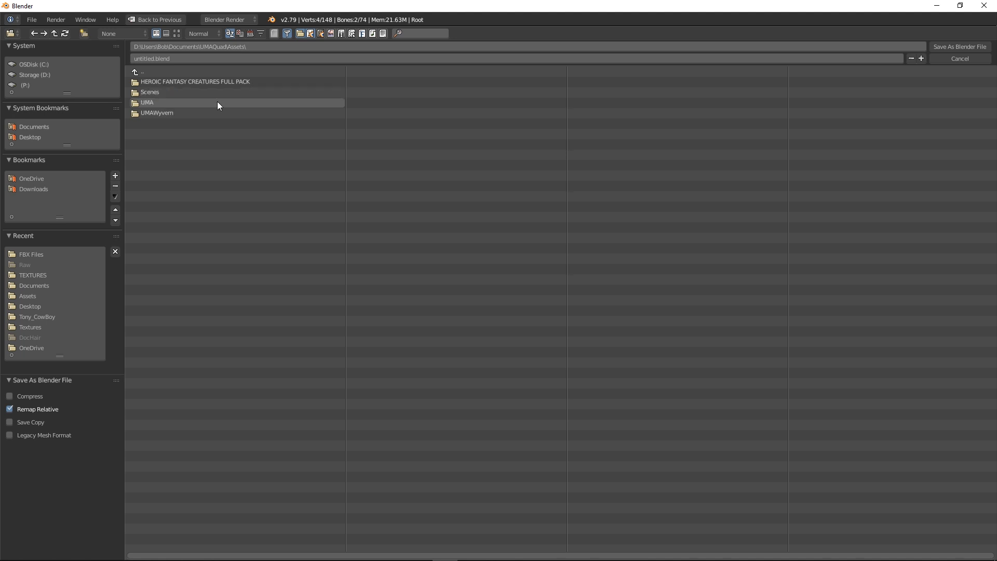
click(174, 114)
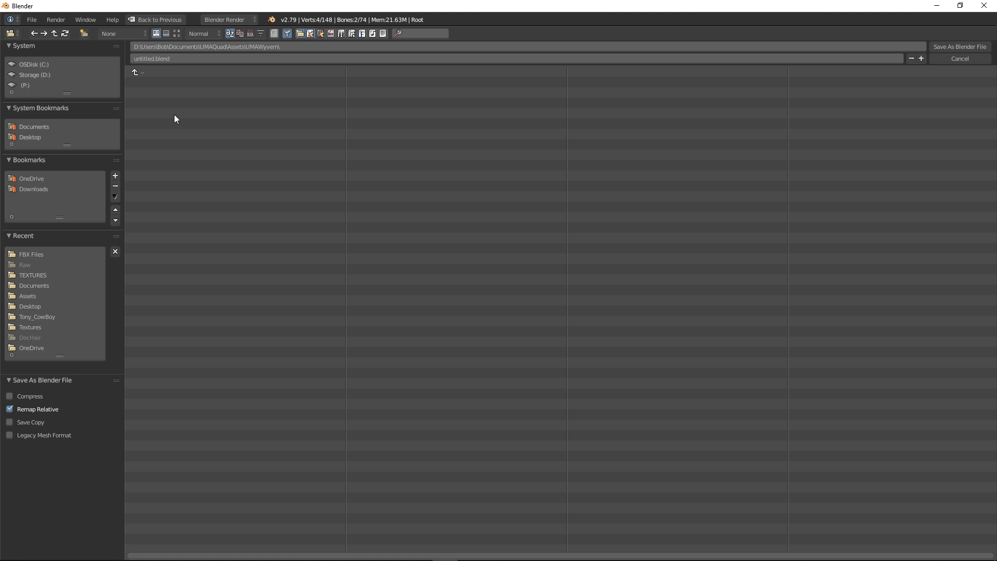
Create a Raw subfolder inside UMAWyvern and save the Blender file in it as Wyvern.
click(85, 32)
text(Raw)
key(Return)
click(156, 82)
click(183, 59)
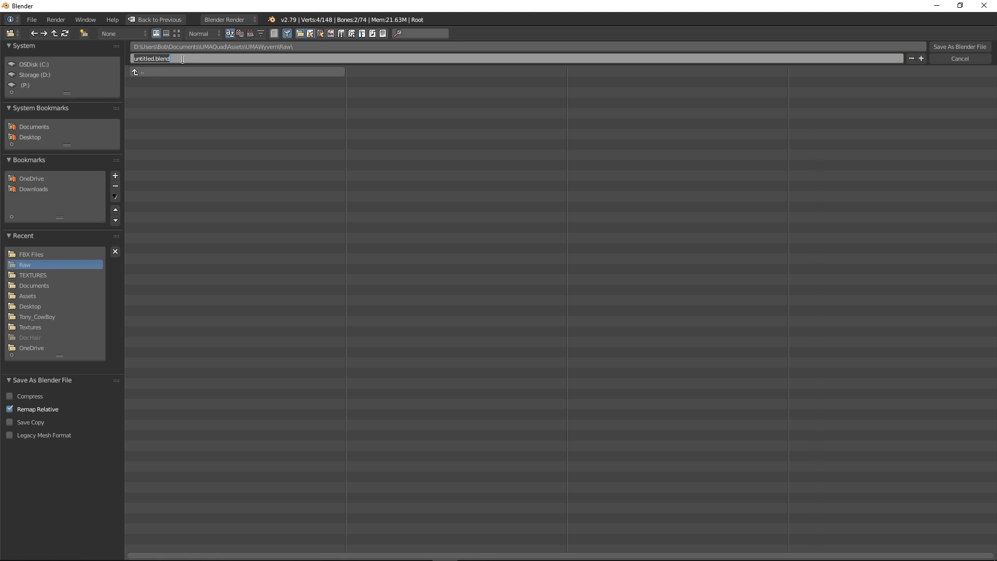
text(Wyvern)
click(966, 48)
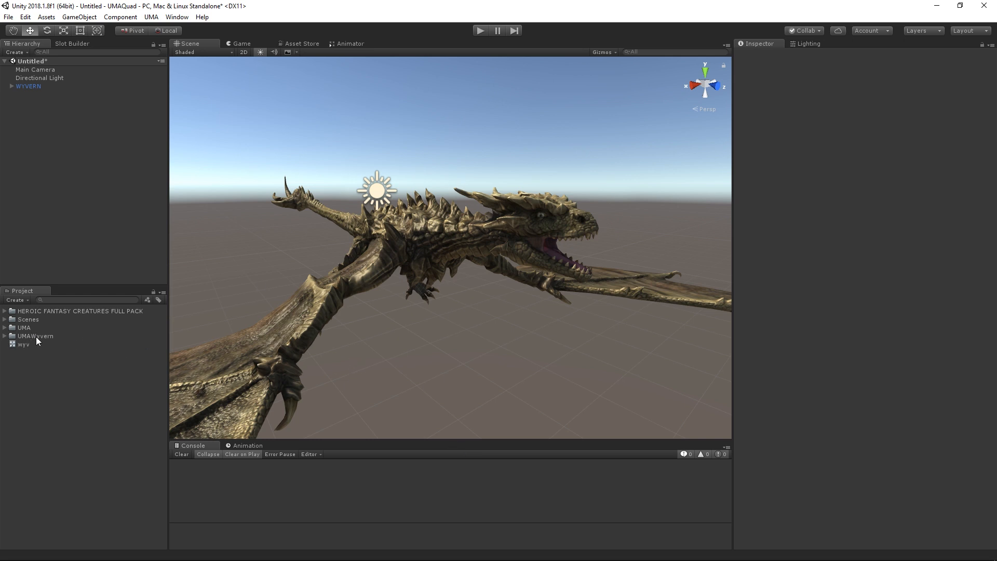
Switch to Unity and show the import settings of the Wyvern model in UMAWyvern/Raw.
click(5, 337)
click(12, 344)
click(34, 353)
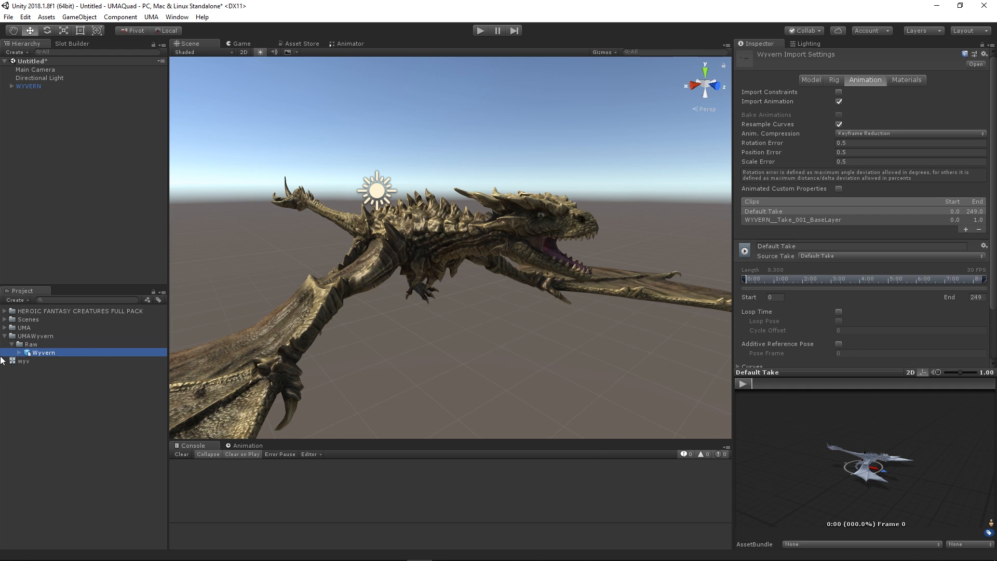
Replace the old WYVERN object in the scene with the Wyvern model from the Raw folder.
click(33, 86)
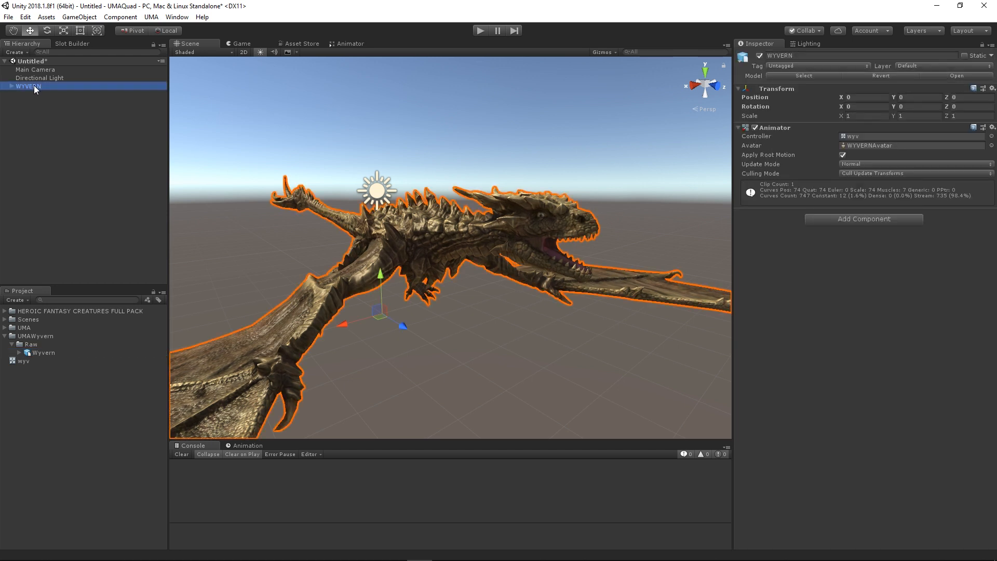
key(Delete)
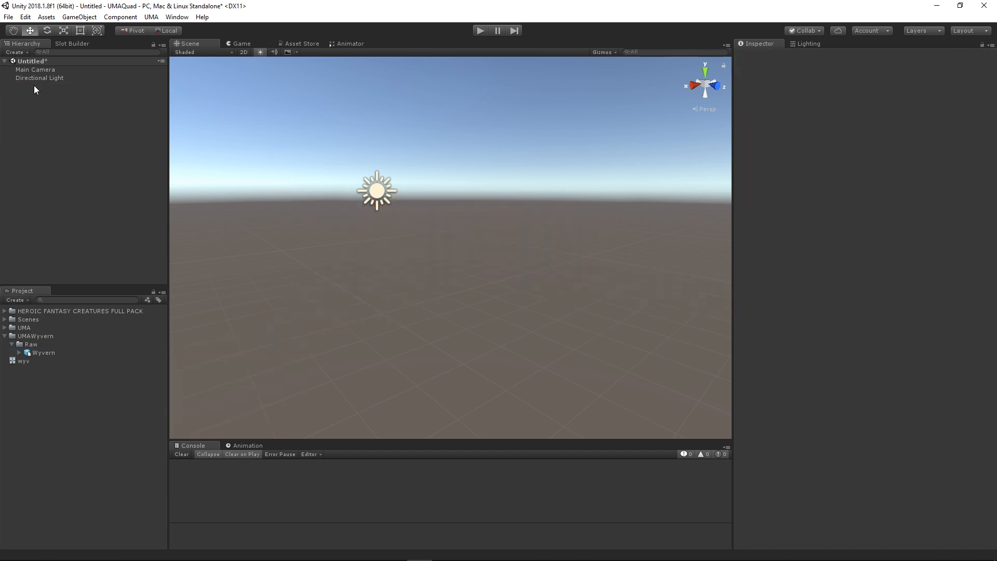
drag(39, 351, 76, 129)
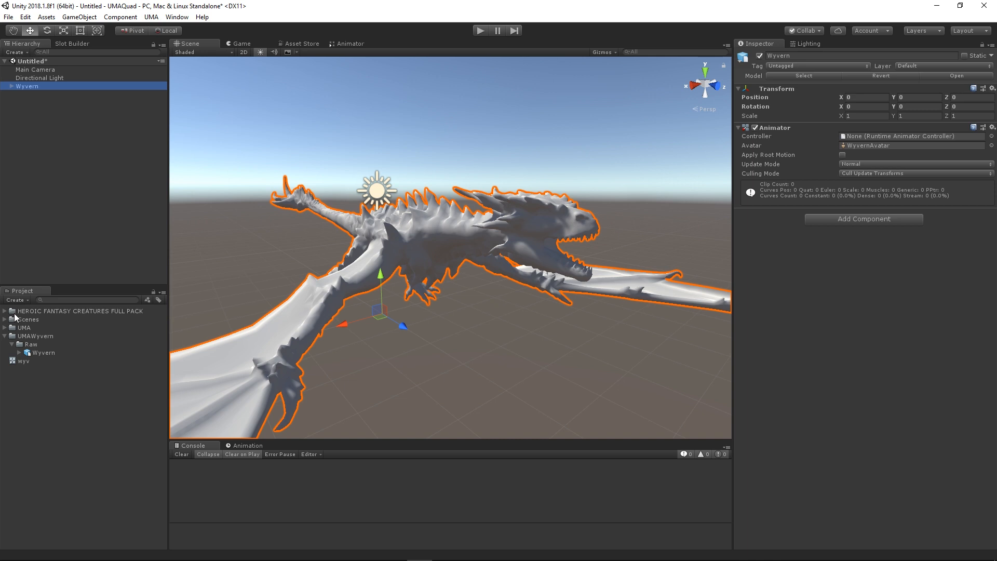
Apply the WYVERN_PBR material from the lizards pack to the new Wyvern and collapse the pack's folders.
click(5, 311)
click(26, 387)
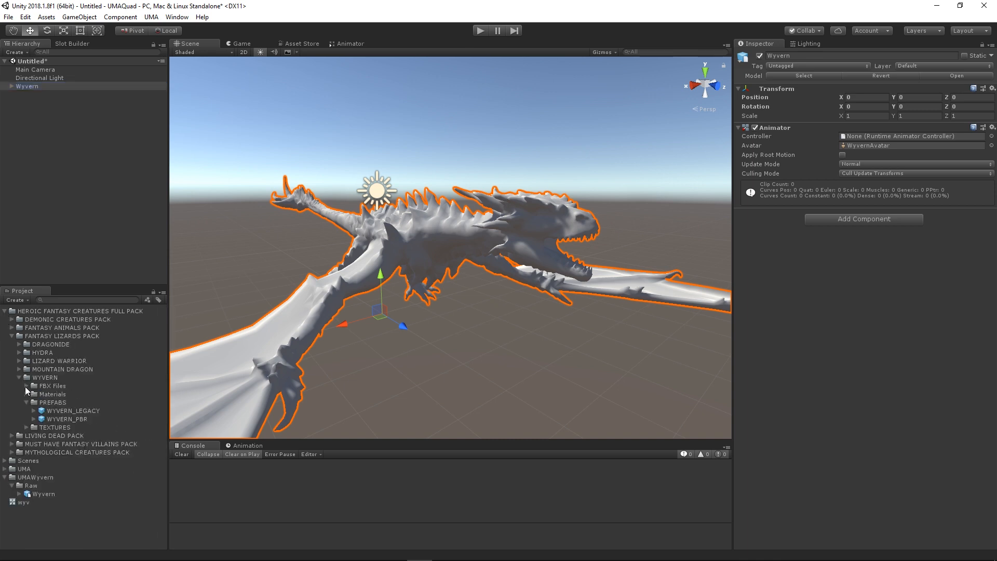
click(26, 394)
drag(68, 409, 292, 317)
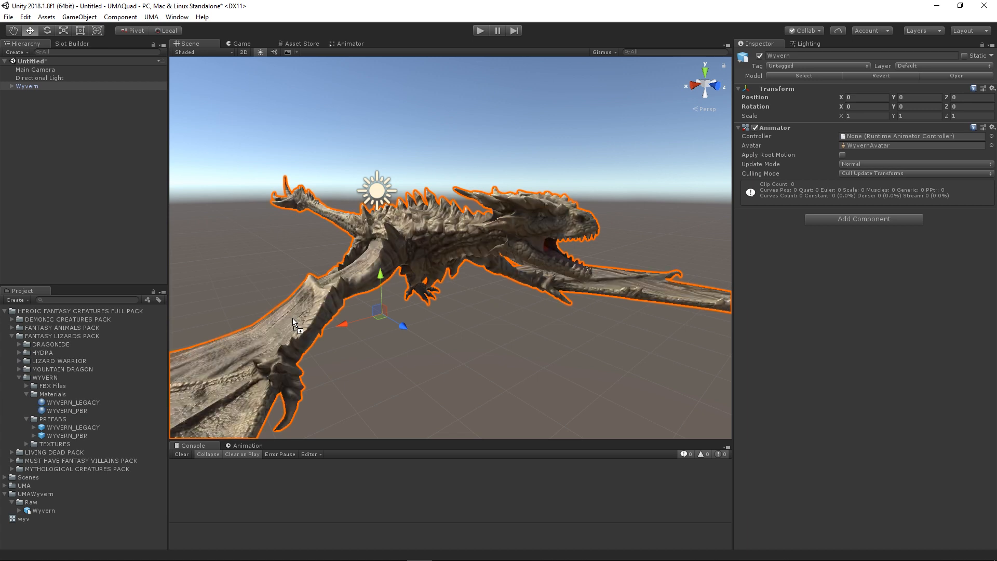
click(12, 336)
click(5, 311)
click(476, 277)
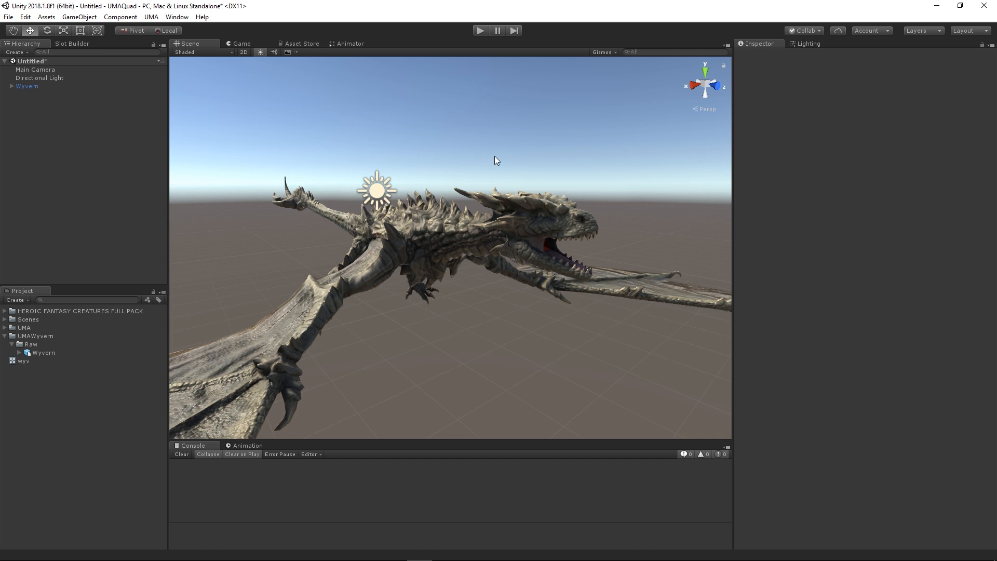
Assign the wyv controller to the Wyvern's Animator and test the animation in Play mode.
click(49, 87)
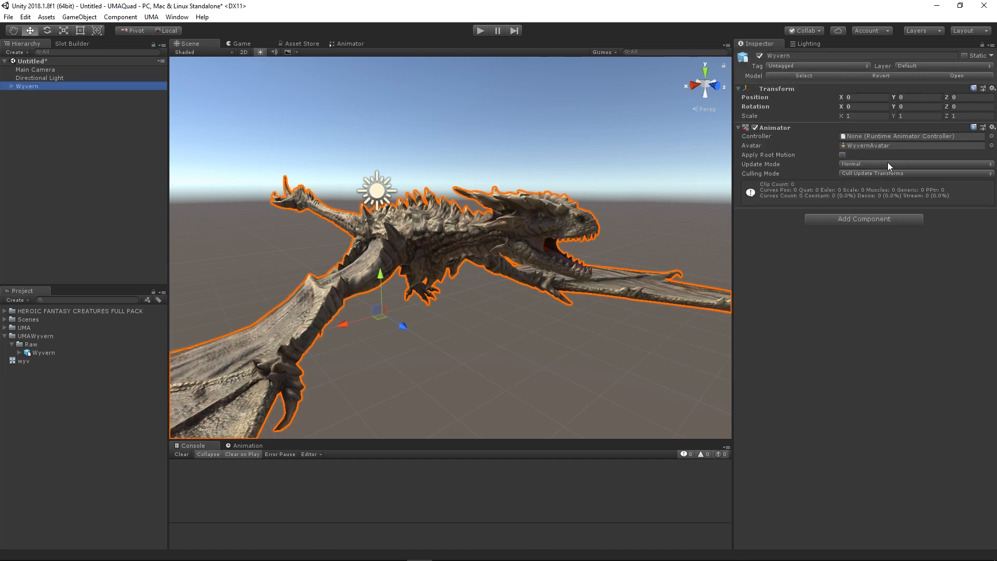
drag(23, 361, 868, 139)
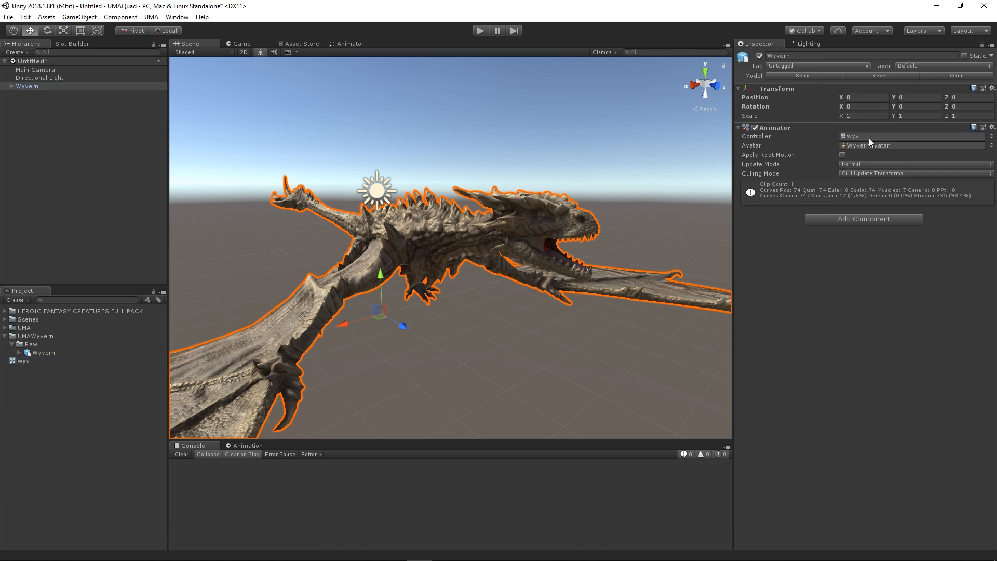
click(479, 31)
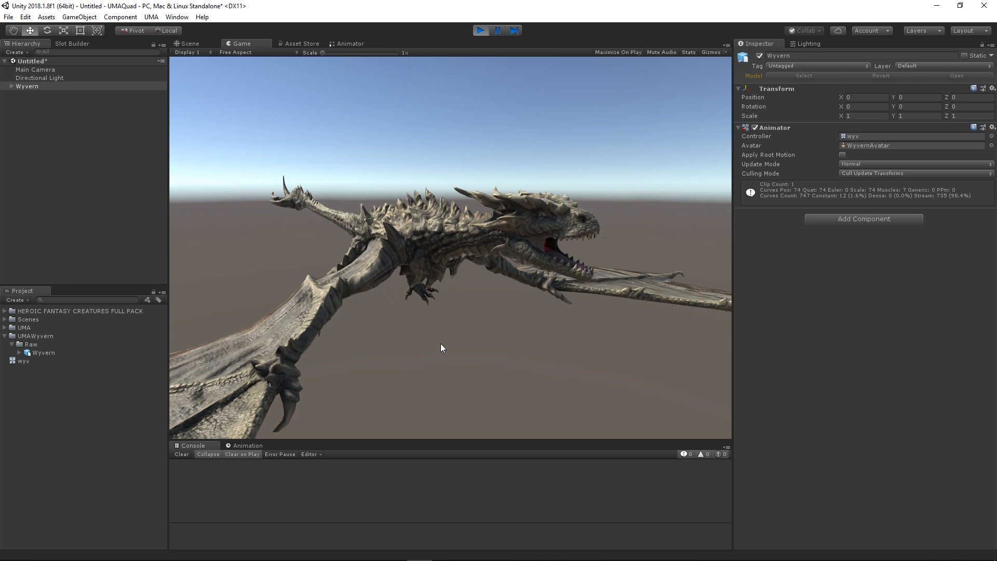
click(484, 29)
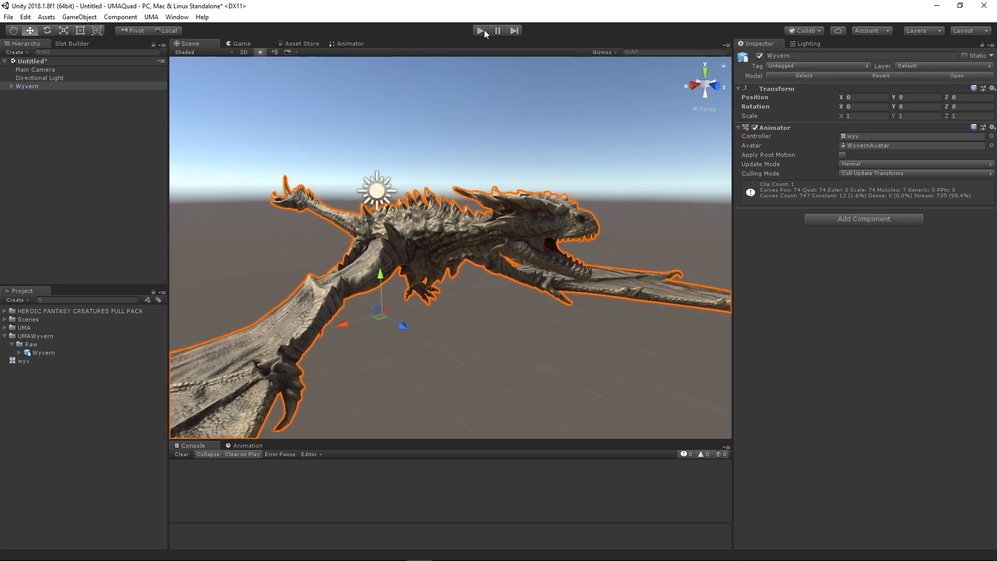
Expand the Wyvern's hierarchy in the scene through Root and Global to examine the bone nesting.
click(11, 86)
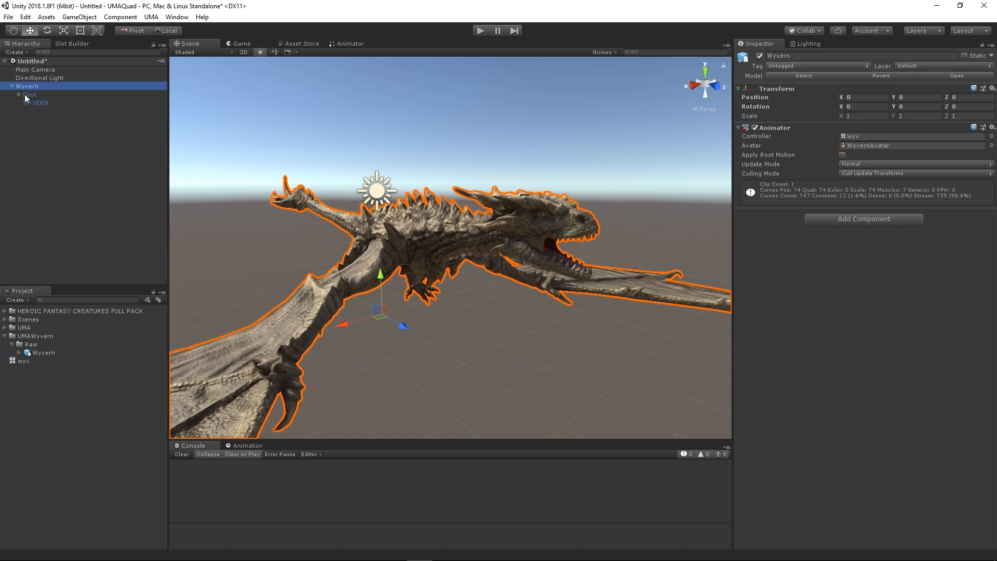
click(19, 94)
click(26, 103)
Look through the original wyvern's FBX Files folder in the creatures pack for its animation files.
click(5, 311)
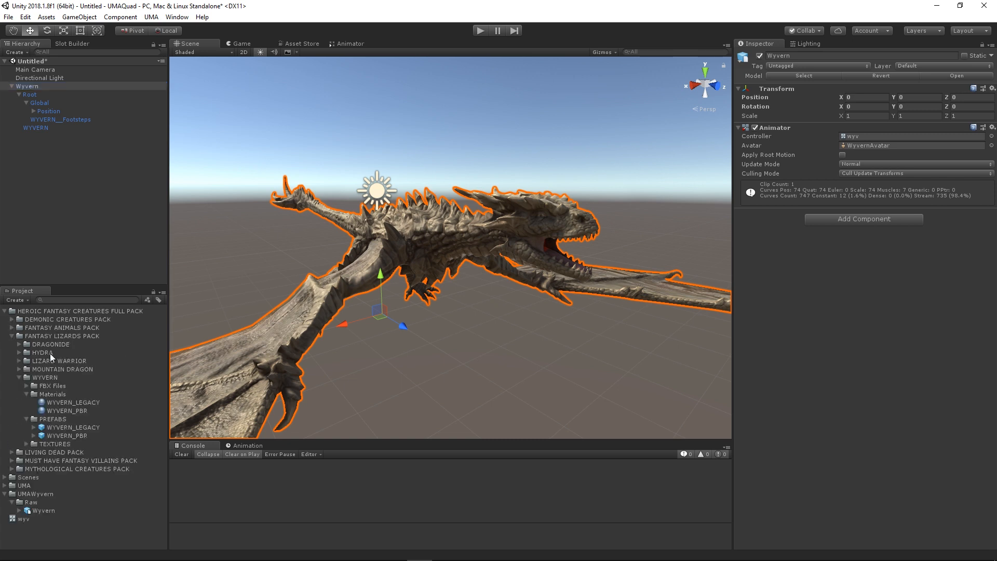
click(27, 394)
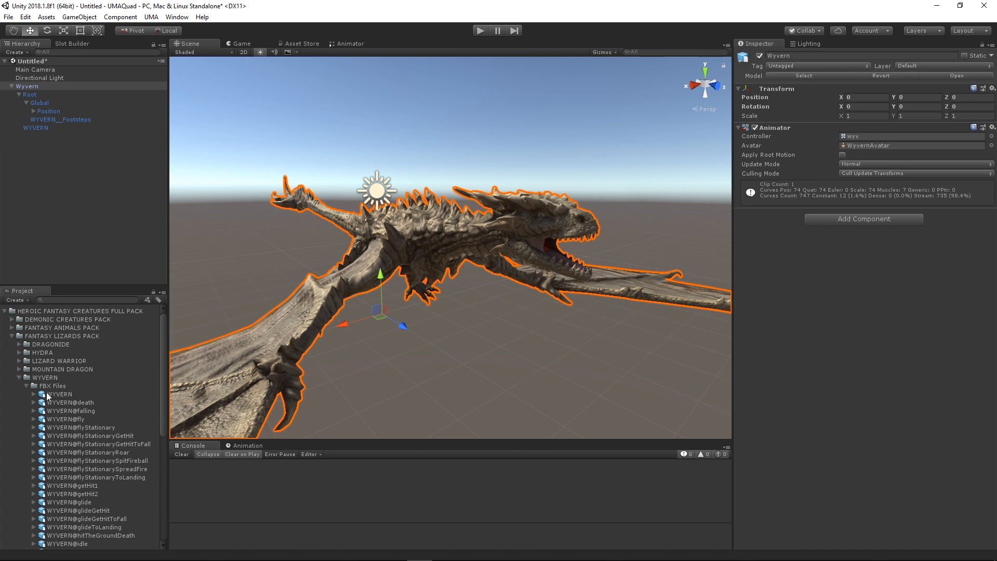
click(18, 377)
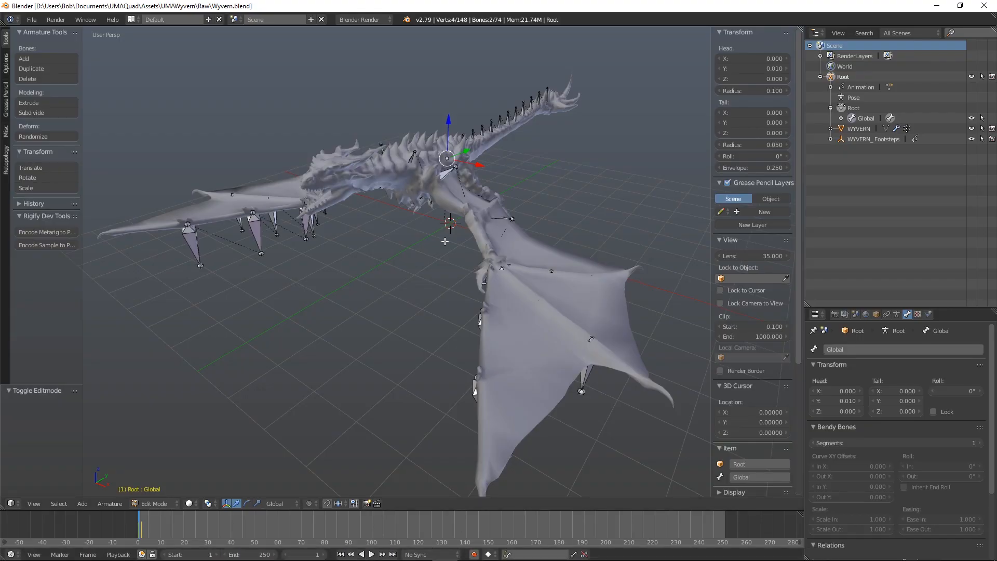
Switch back to Blender and start a new file from the startup scene.
click(31, 21)
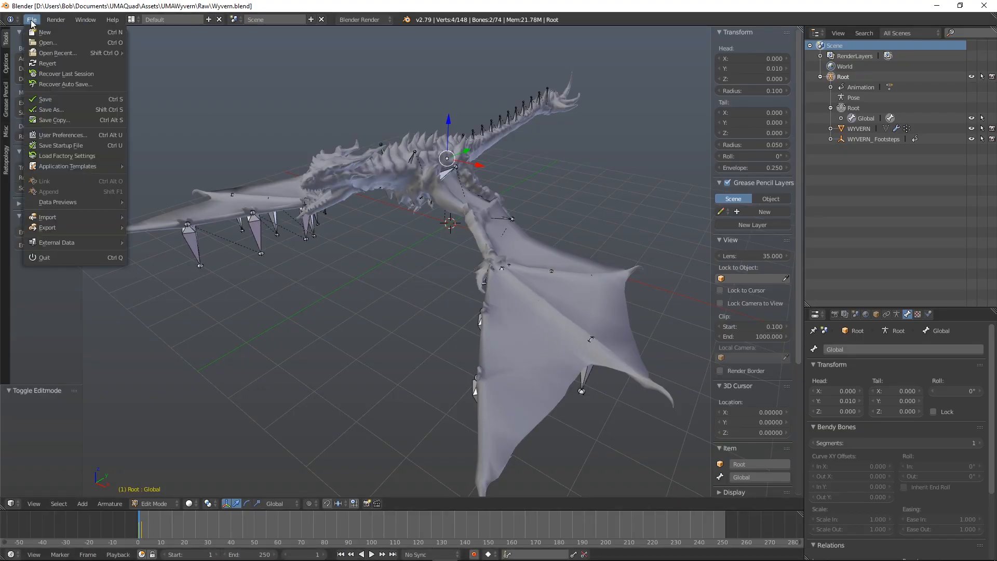
click(36, 33)
click(54, 39)
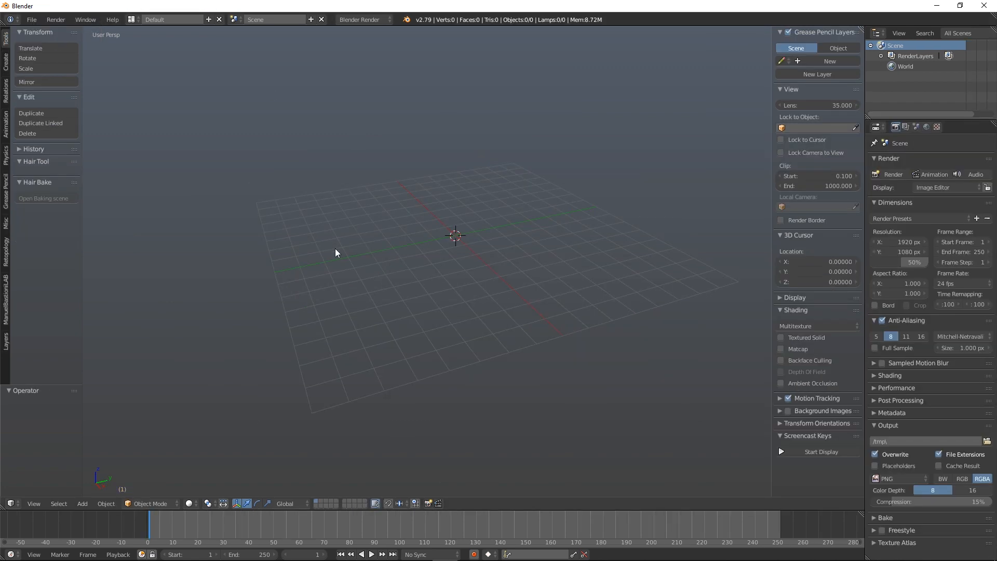
click(31, 19)
mouse_move(46, 217)
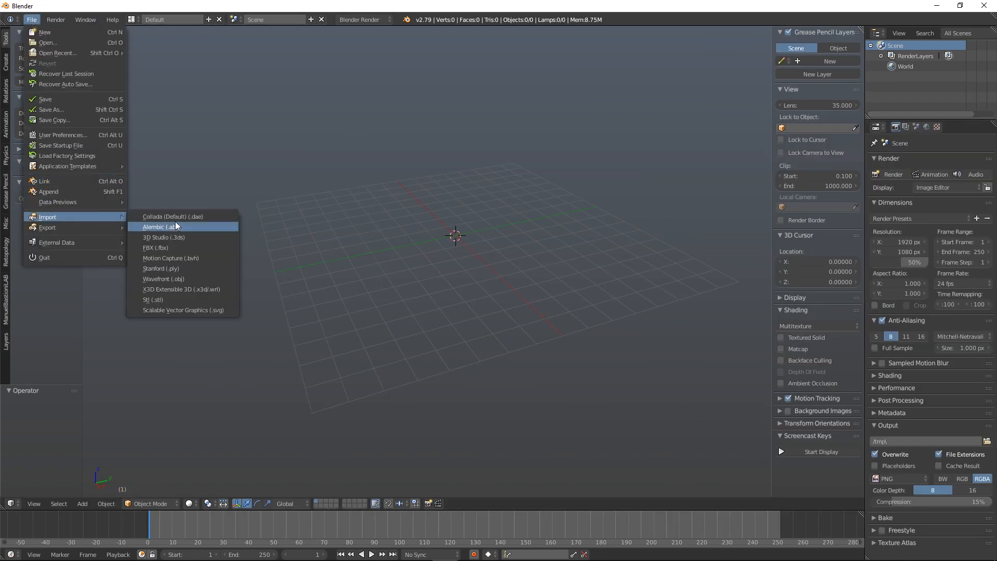
click(176, 279)
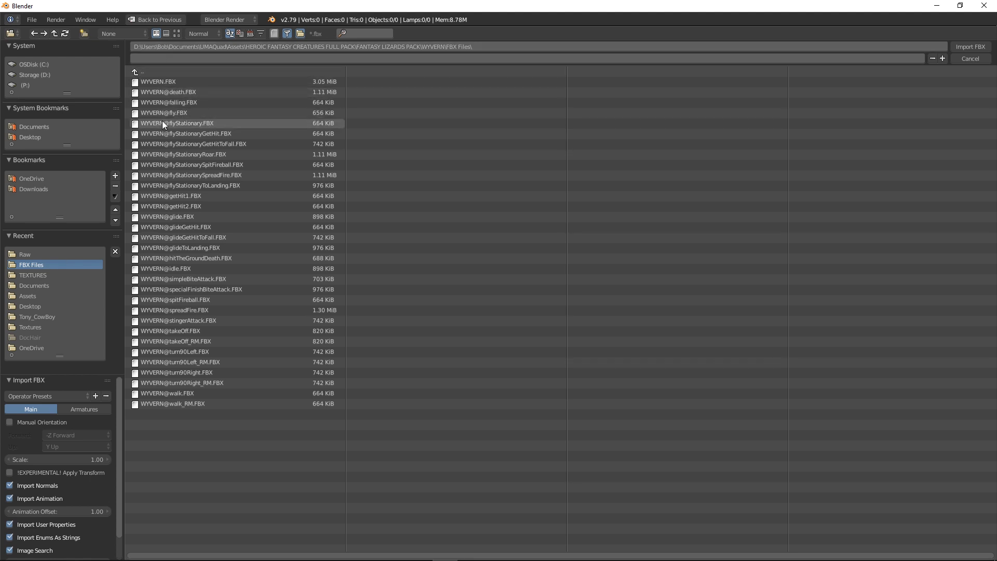
click(180, 123)
click(970, 46)
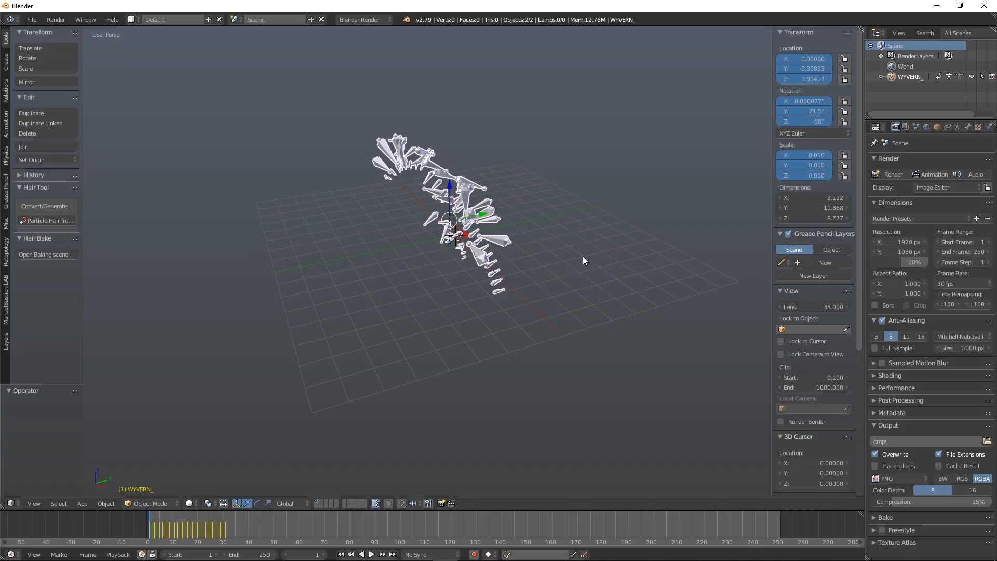
Play the imported flyStationary animation on the armature, stop it and return the timeline to frame 0.
scroll(447, 227, up, 3)
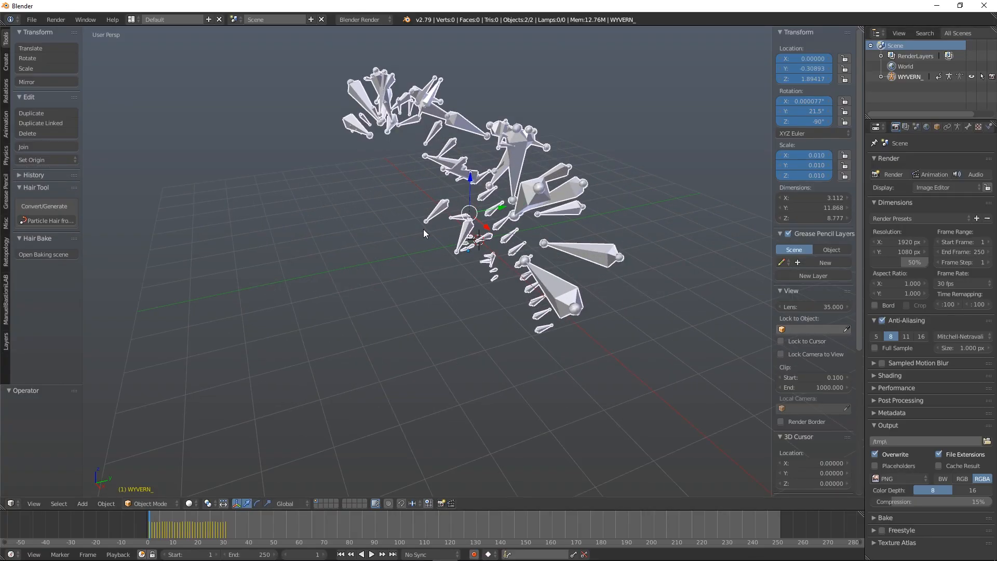
key(alt+a)
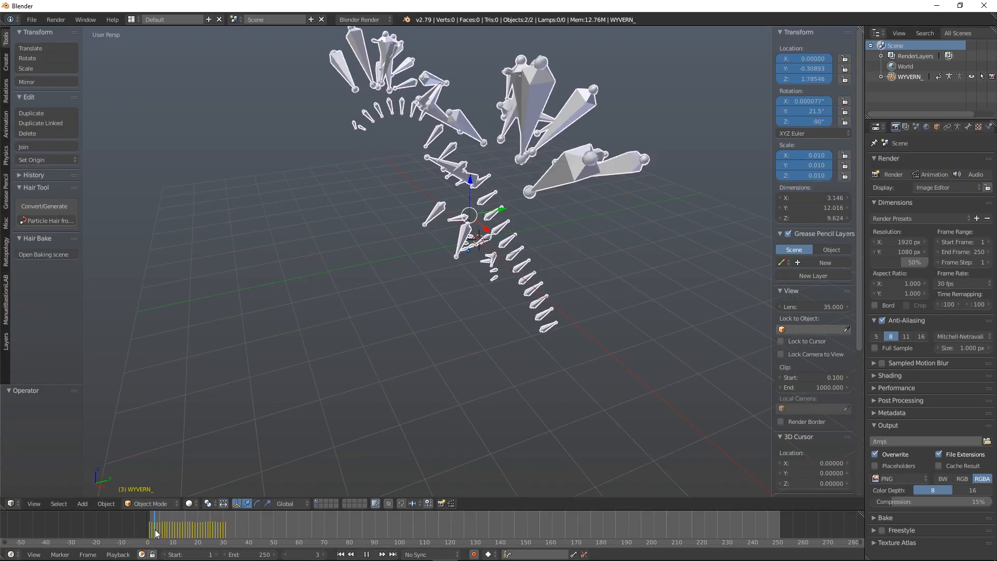
drag(190, 540, 144, 519)
key(alt+a)
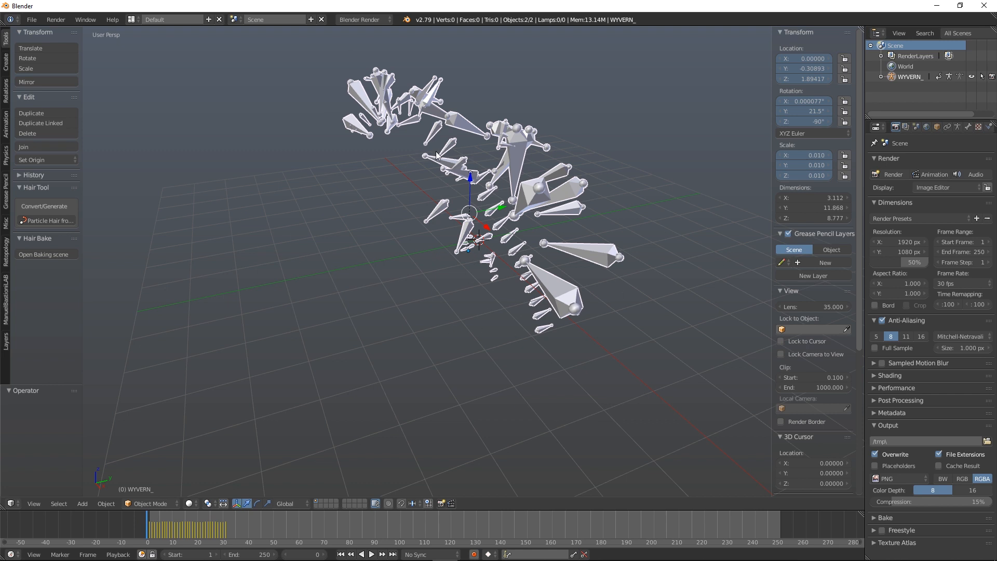
Enlarge the outliner and expand the WYVERN_ armature down to the WYVERN_Pelvis bone.
drag(920, 121, 918, 230)
click(882, 76)
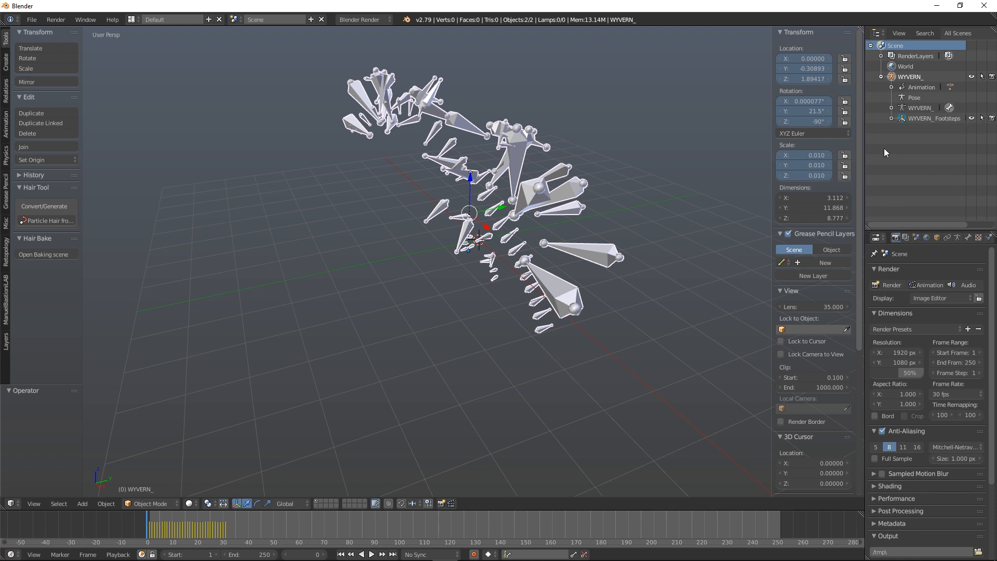
click(892, 108)
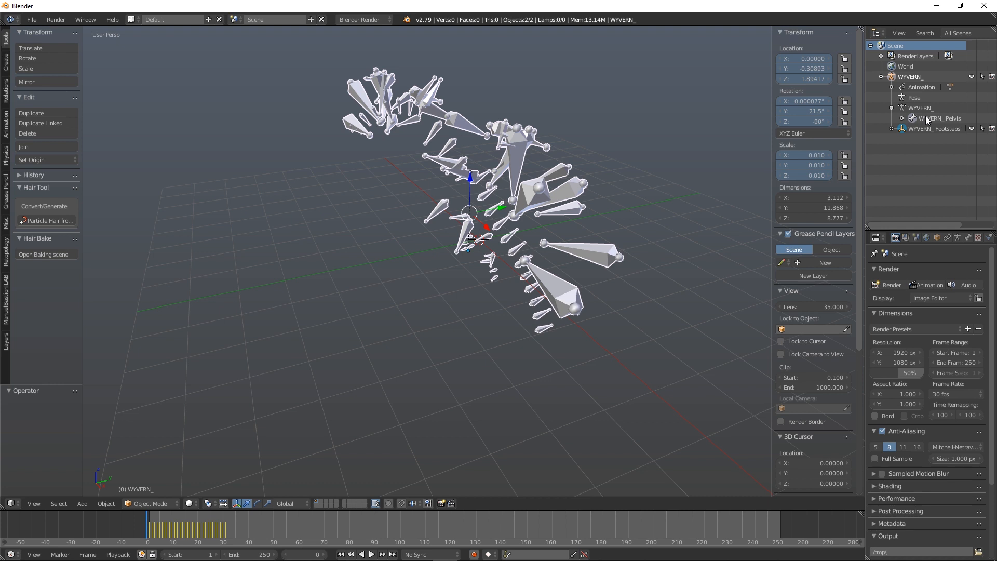
Put the WYVERN_ armature in Edit Mode and add two new bones to it.
click(159, 503)
click(161, 482)
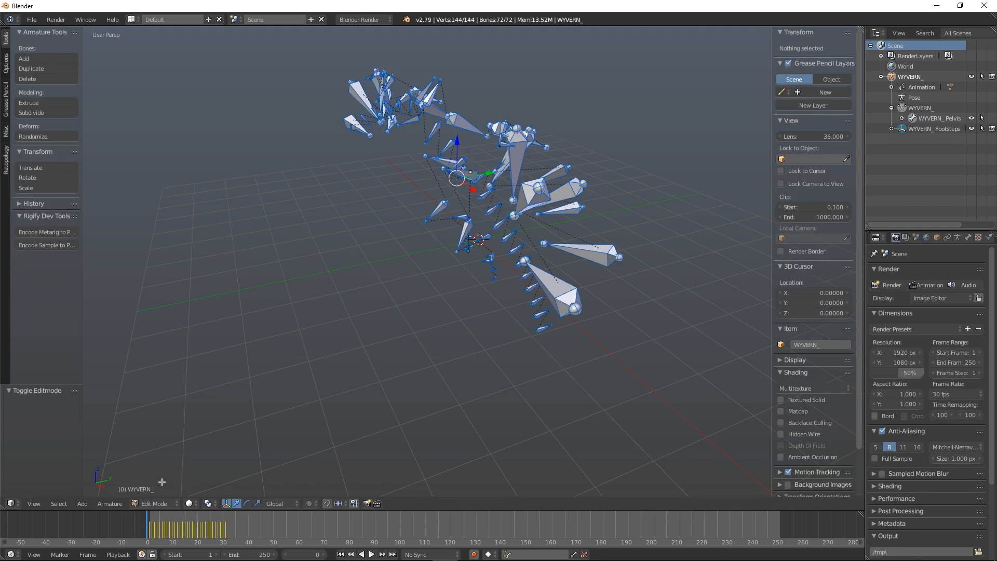
click(82, 503)
click(88, 491)
click(91, 504)
click(92, 491)
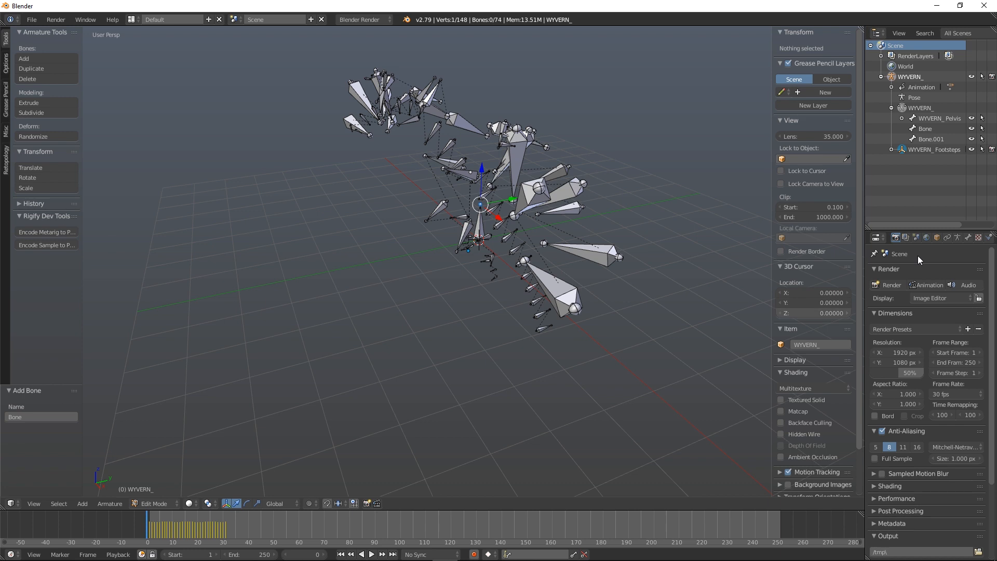
Rename the first new bone as Global and the second as Position.
double_click(925, 129)
text(C)
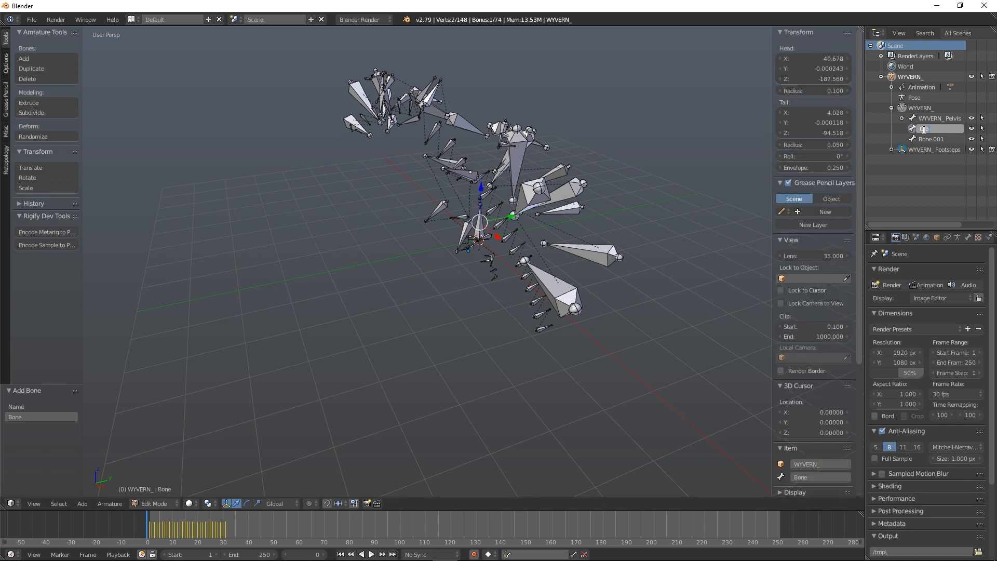
key(Return)
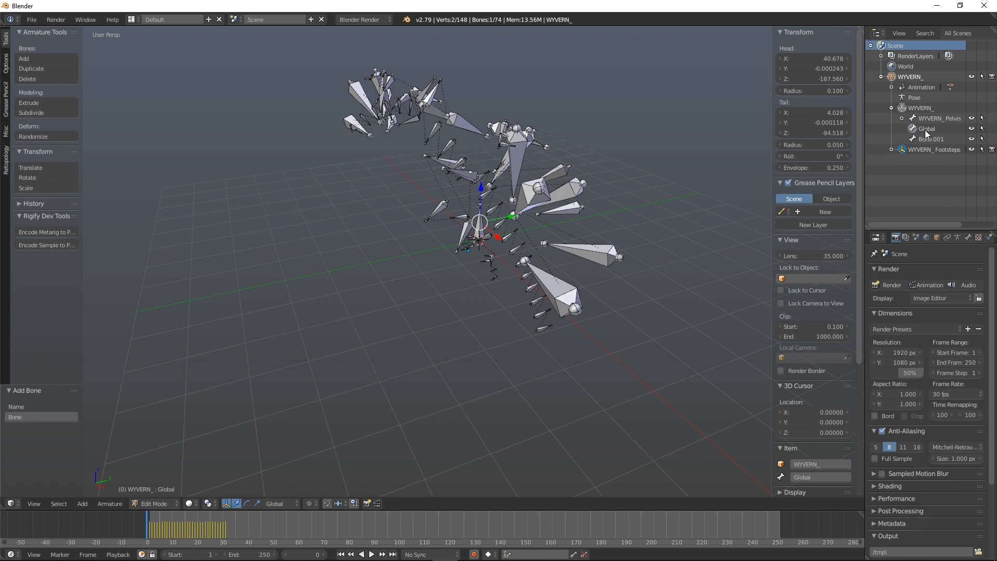
double_click(932, 139)
text(Position)
key(Return)
Set the Global bone's head to X 0, Y 0.01, Z 0.
click(934, 128)
click(967, 237)
click(888, 315)
text(0)
key(Return)
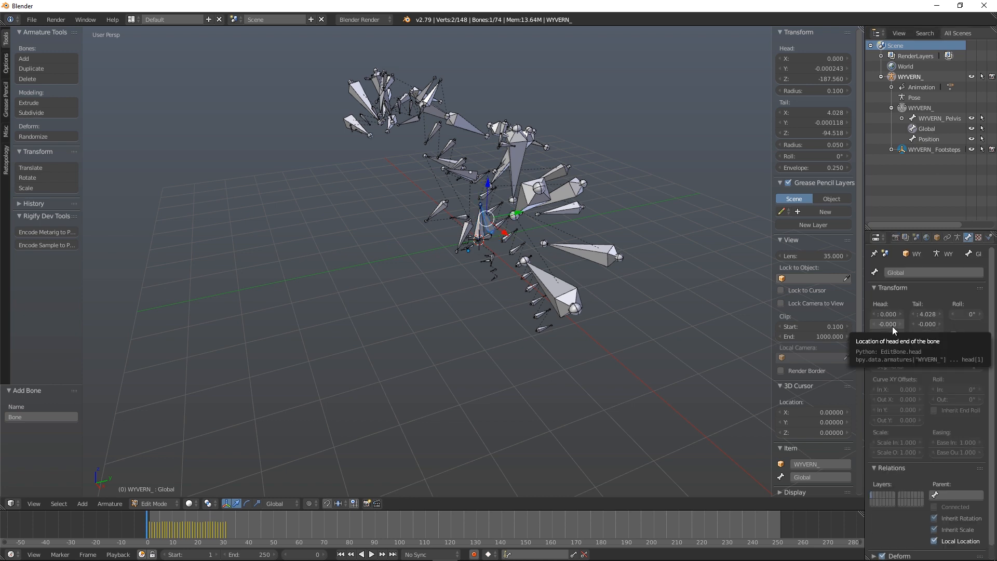
click(892, 326)
text(0)
key(Tab)
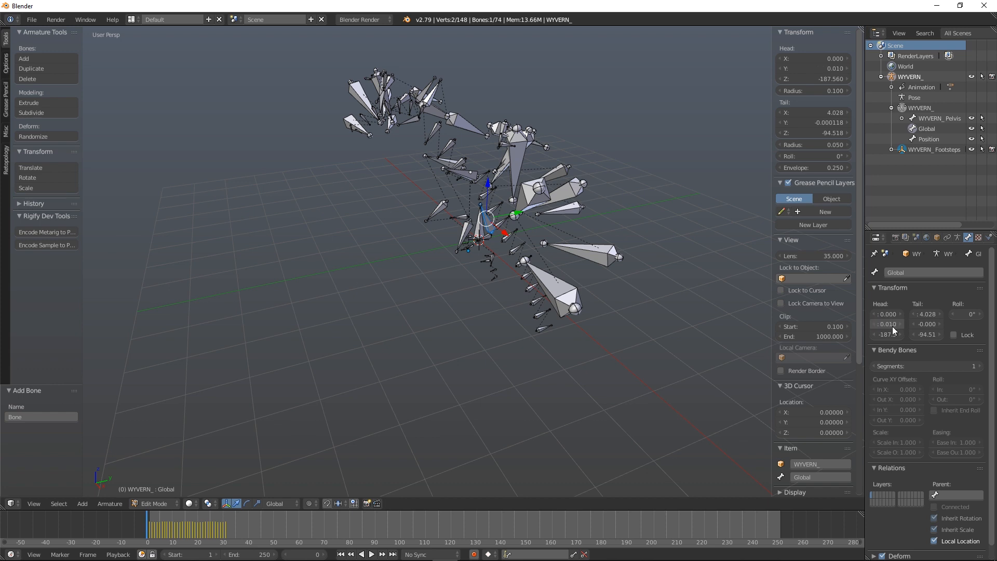
text(0)
key(Tab)
Set the Global bone's tail to X 0, Y 0, Z 0.
text(0)
key(Tab)
text(0)
key(Return)
click(931, 336)
text(0)
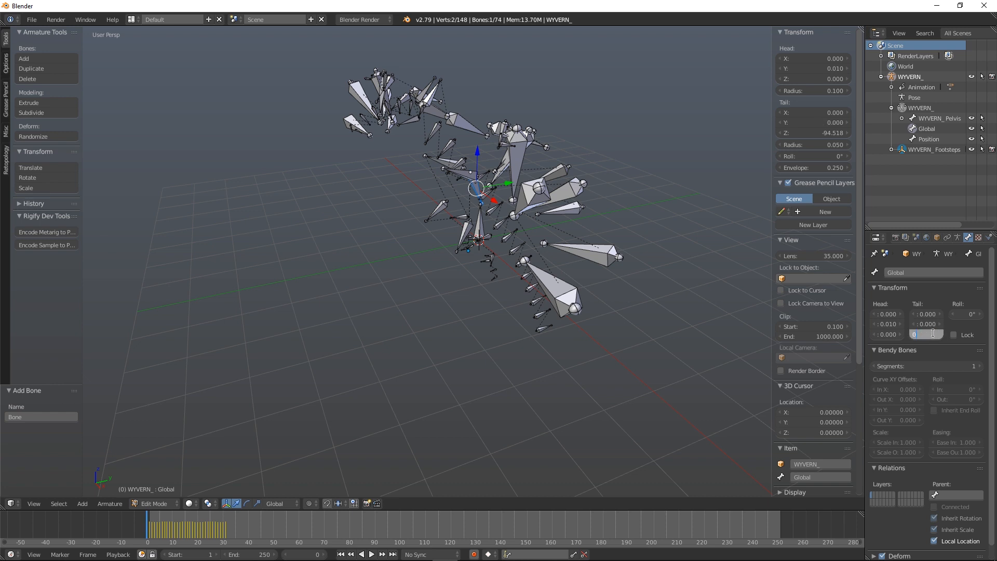
key(Return)
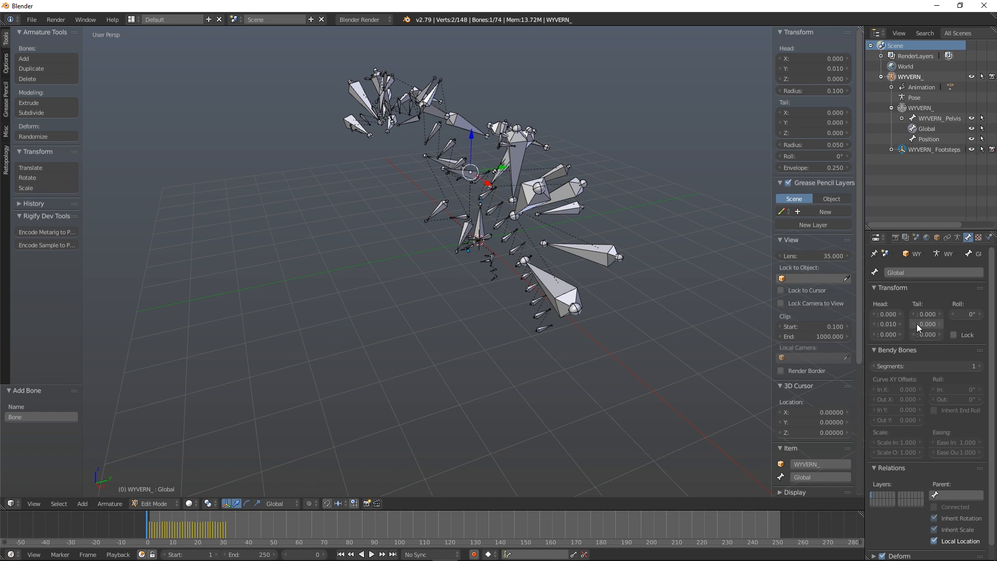
Set the Position bone's head to X 0, Y 0, Z 0.
click(929, 140)
click(887, 315)
text(0)
key(Return)
click(890, 324)
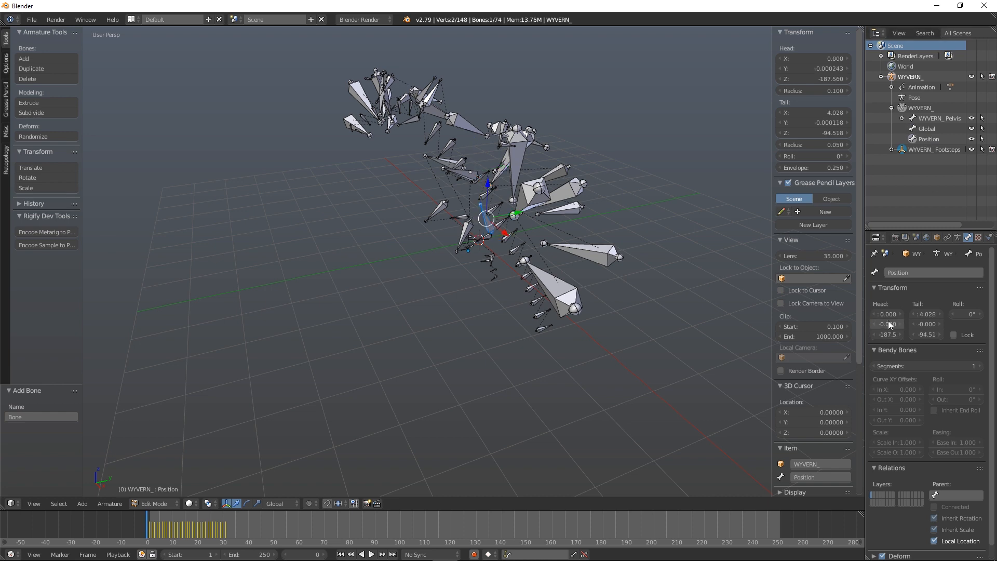
text(0)
key(Return)
click(888, 335)
text(0)
key(Return)
Set the Position bone's tail to X 0, Y 0.01, Z 0.
click(926, 314)
text(0)
key(Return)
click(931, 324)
text(0.01)
key(Return)
click(931, 334)
text(0)
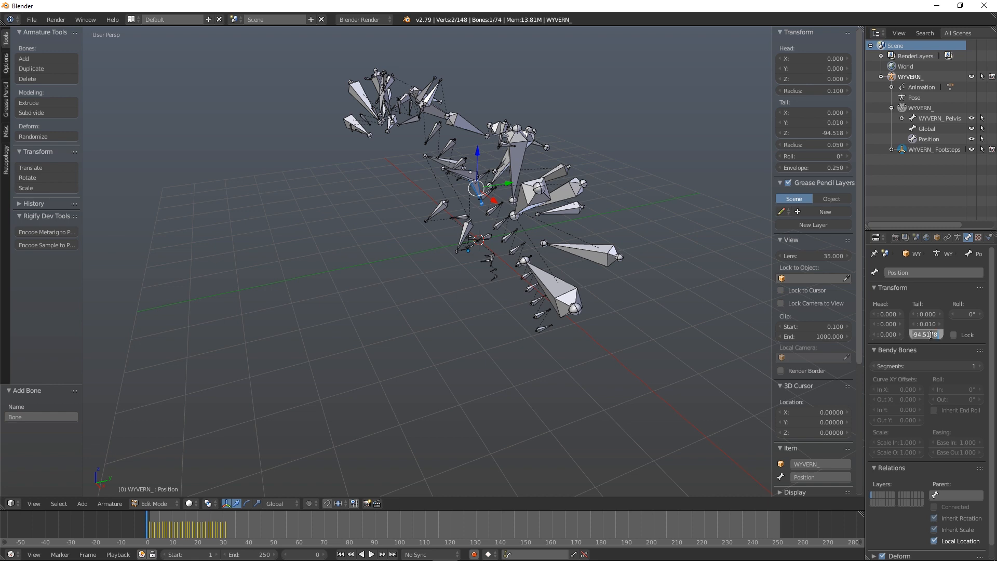
key(Return)
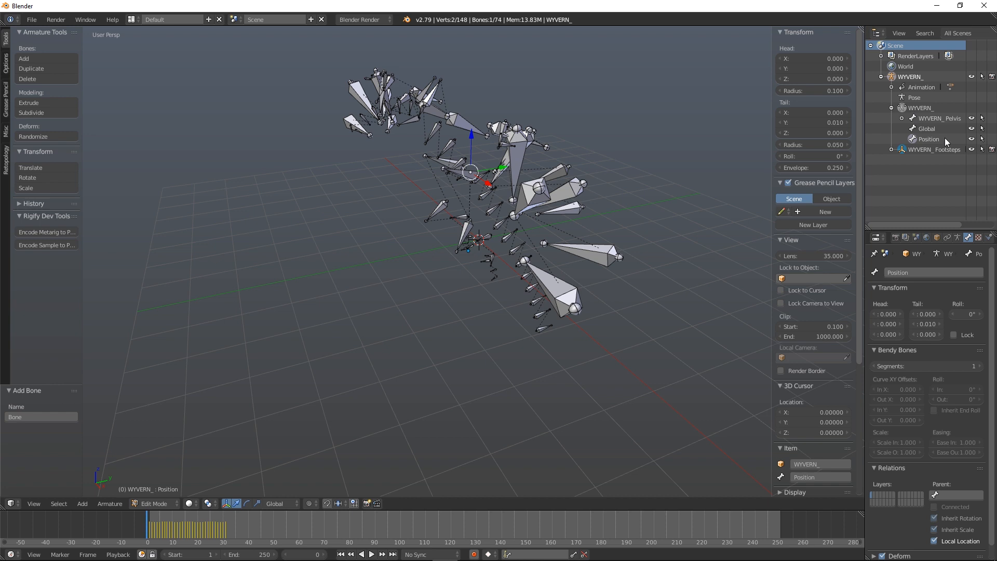
Parent the WYVERN_Pelvis bone to the Position bone with Keep Offset.
click(927, 119)
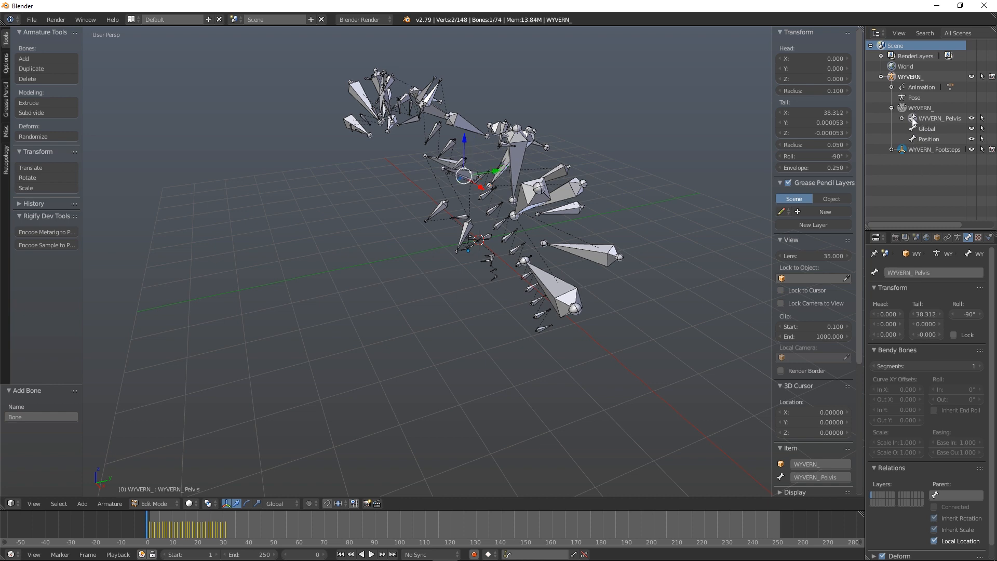
click(928, 139)
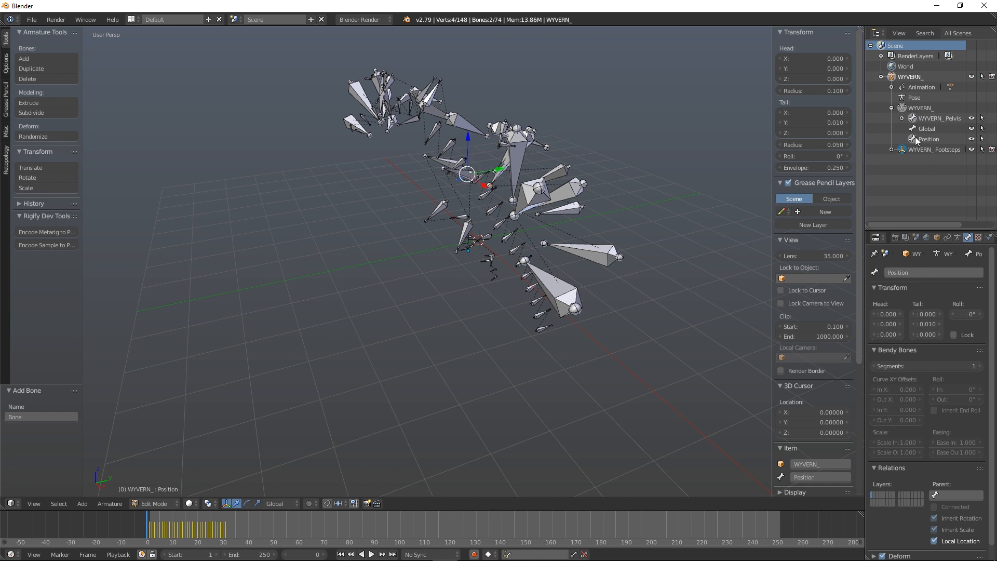
key(ctrl+p)
click(552, 156)
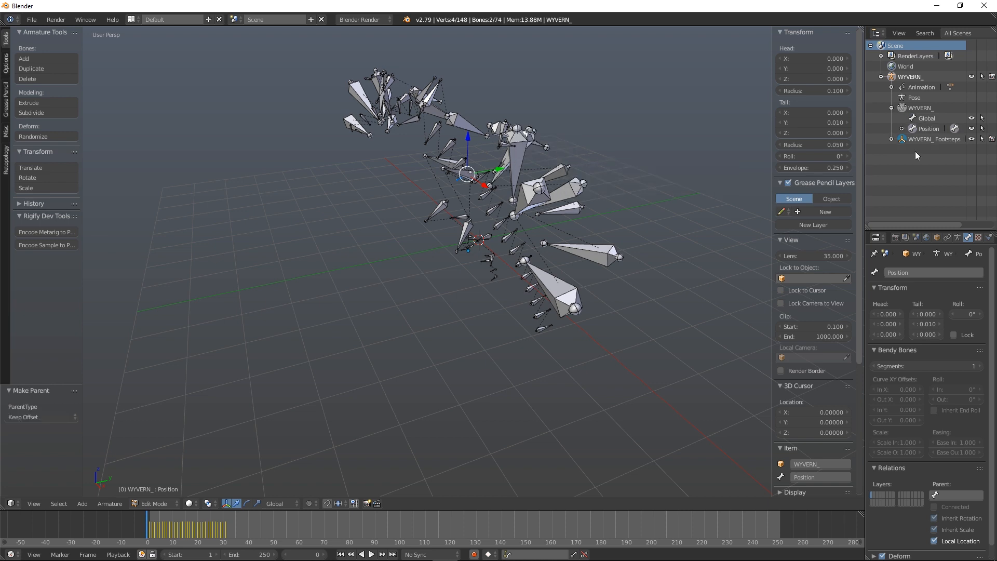
Parent the Position bone to Global with Keep Offset and expand the Global hierarchy down to the pelvis.
click(920, 128)
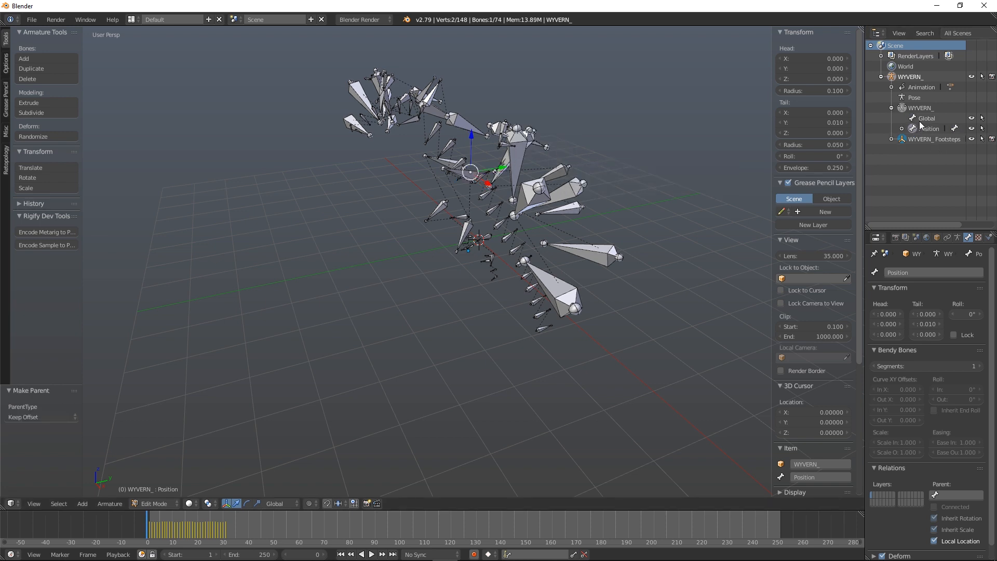
ctrl+click(915, 120)
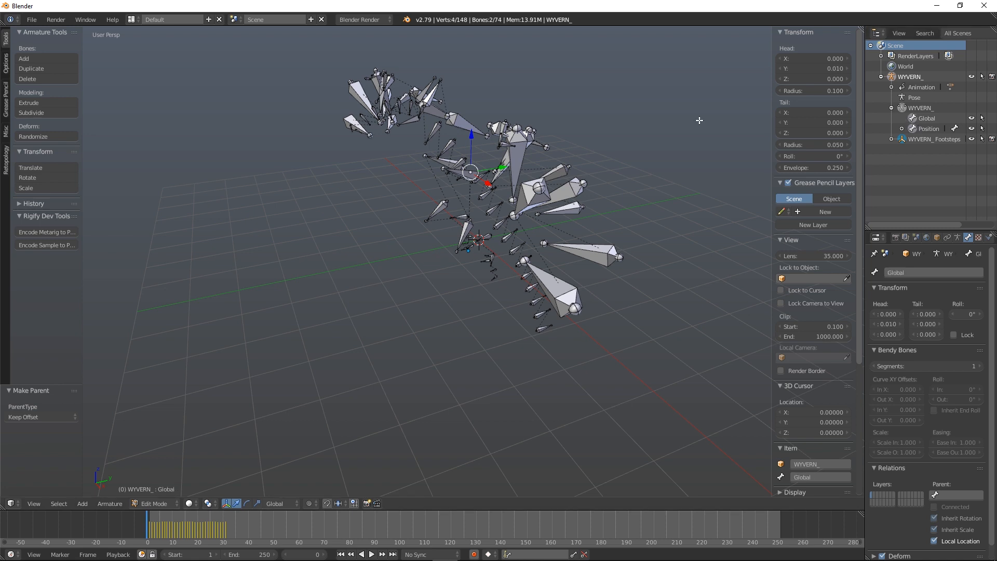
key(ctrl+p)
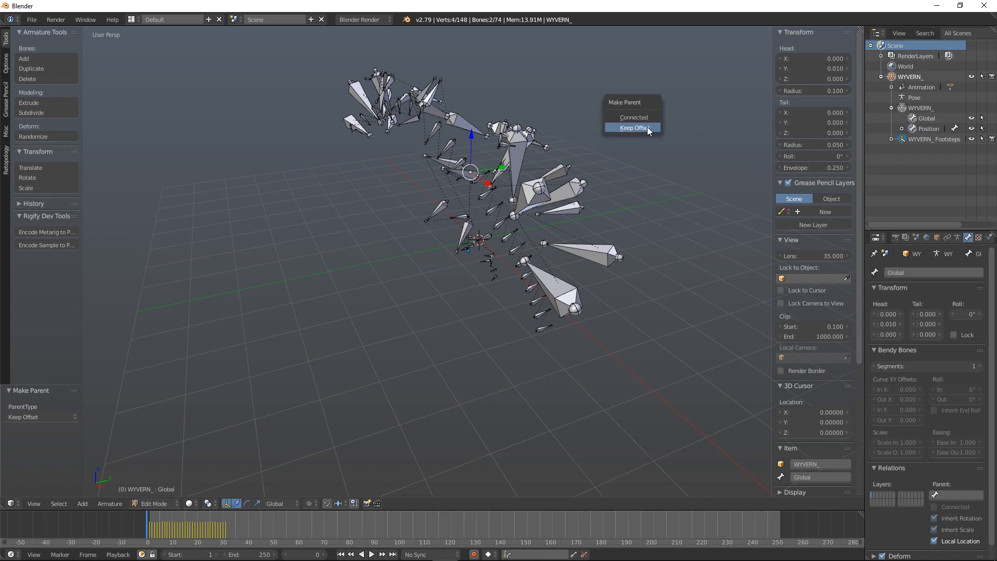
click(647, 127)
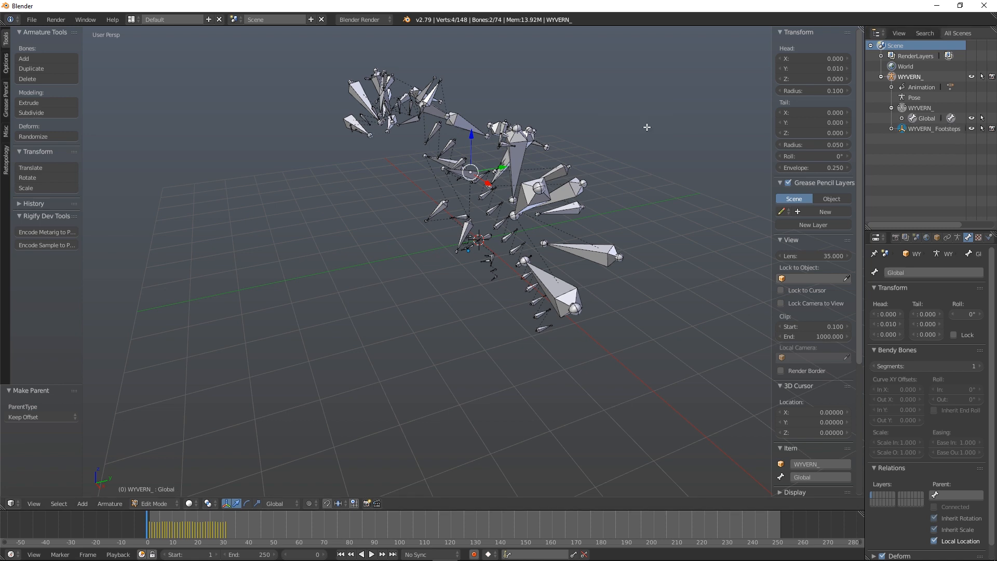
click(902, 118)
click(913, 129)
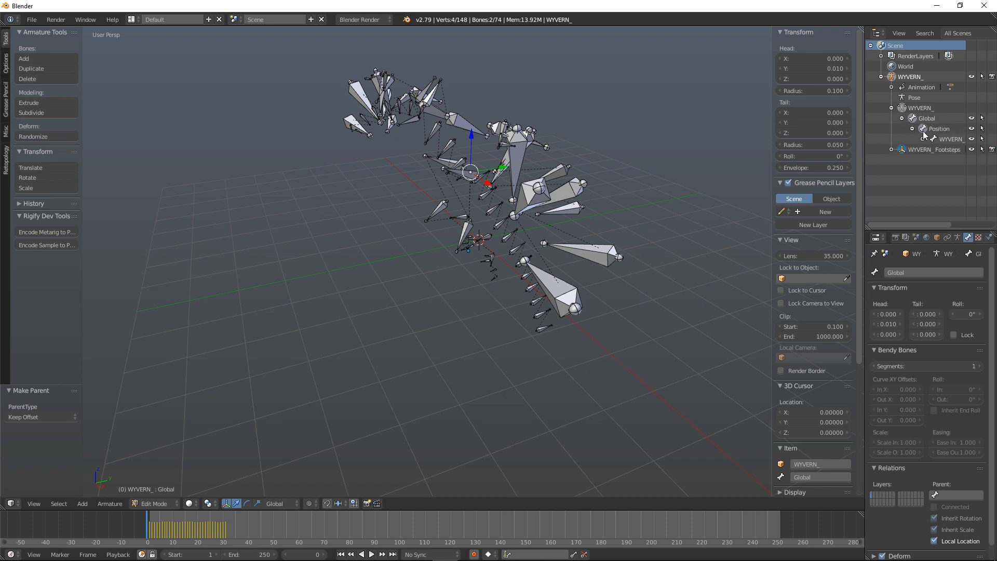
Return the armature to Object Mode and test the animation playback, stopping it again.
key(alt+a)
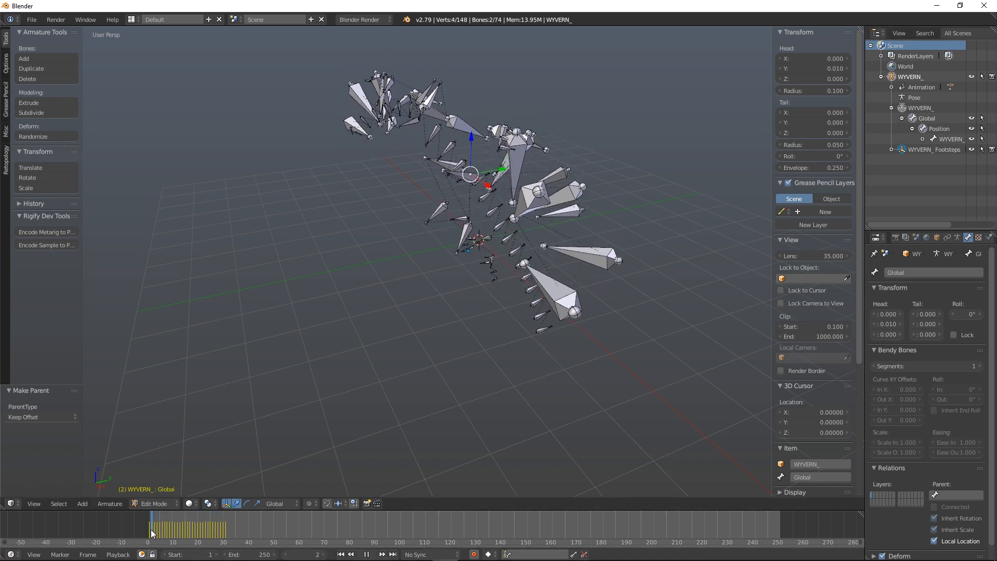
key(Escape)
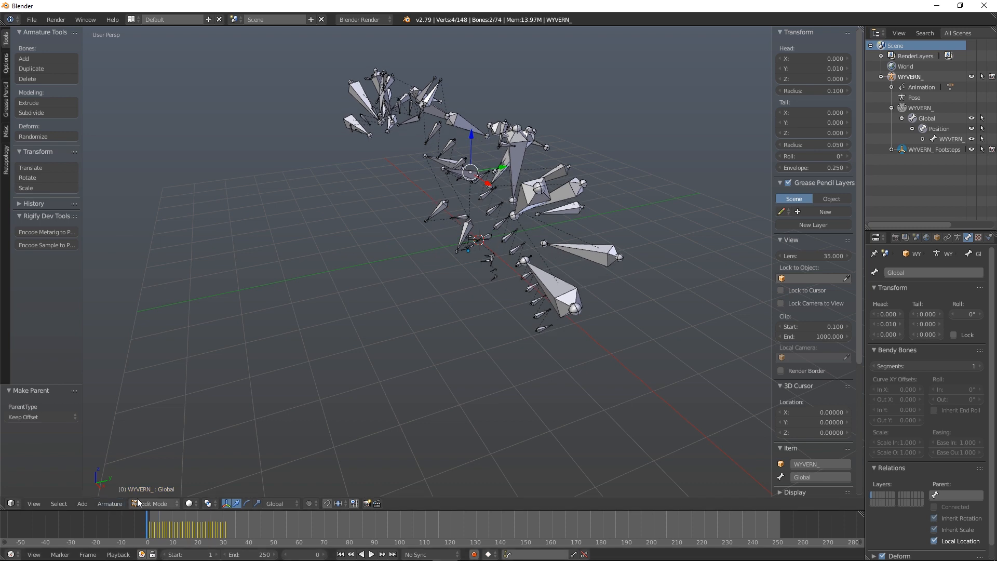
click(155, 504)
click(167, 493)
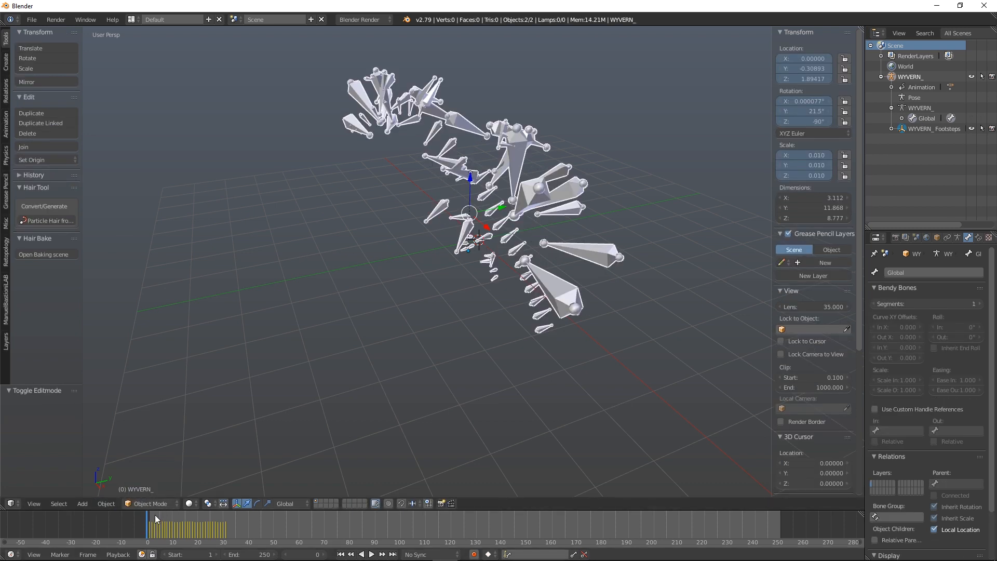
key(alt+a)
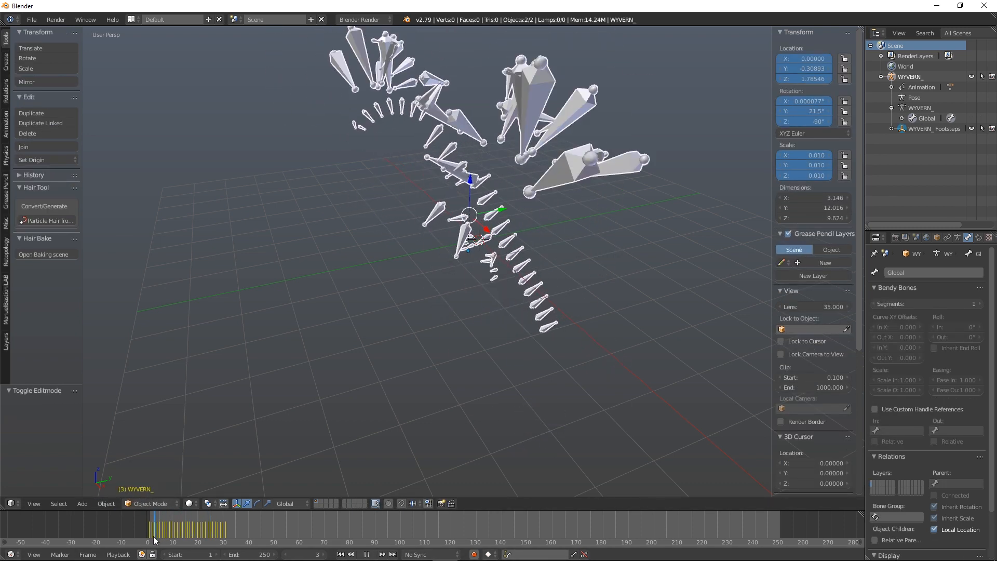
key(Escape)
Save the scene as Wyvern@FlyStationary in the UMAWyvern Raw folder.
click(32, 19)
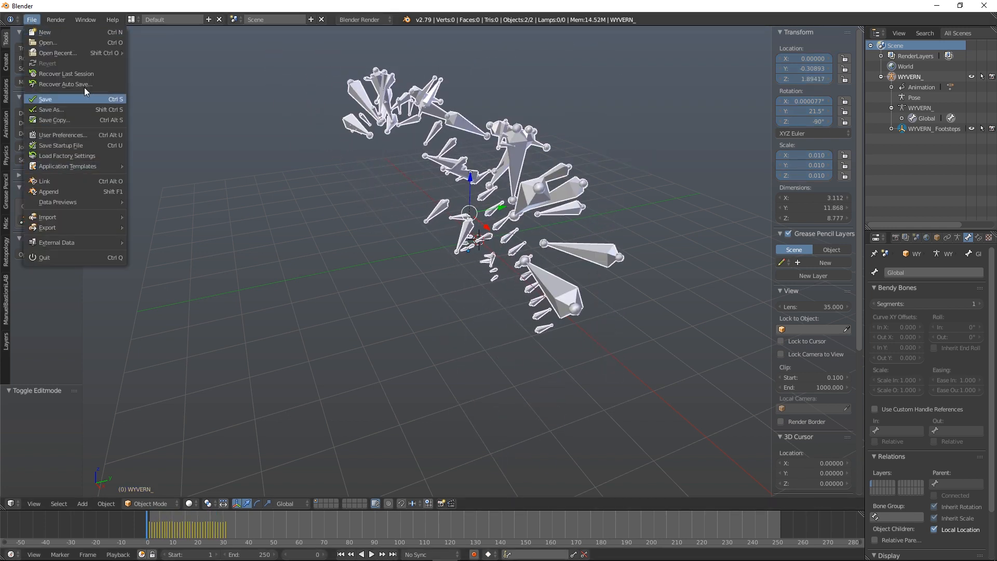
click(31, 20)
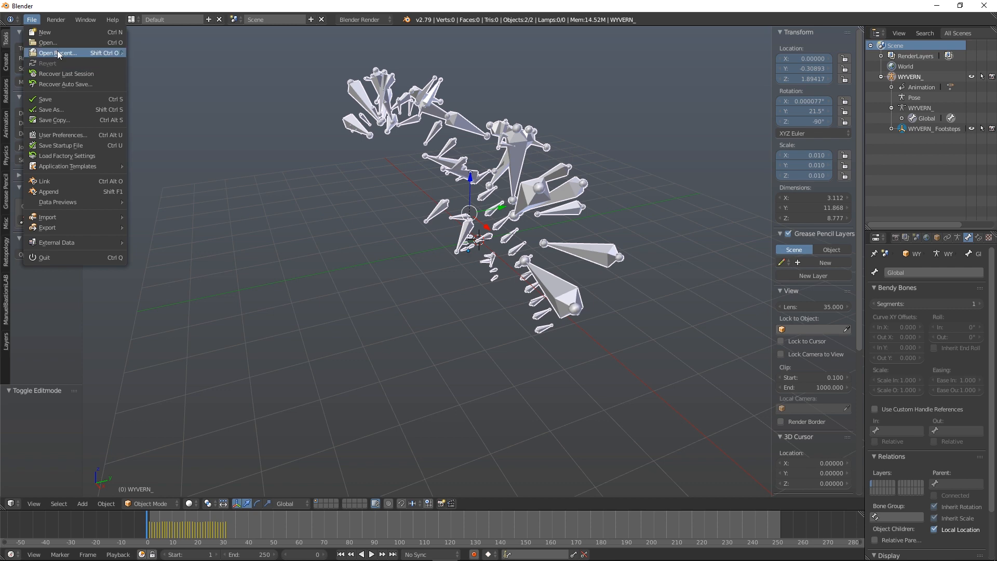
click(66, 108)
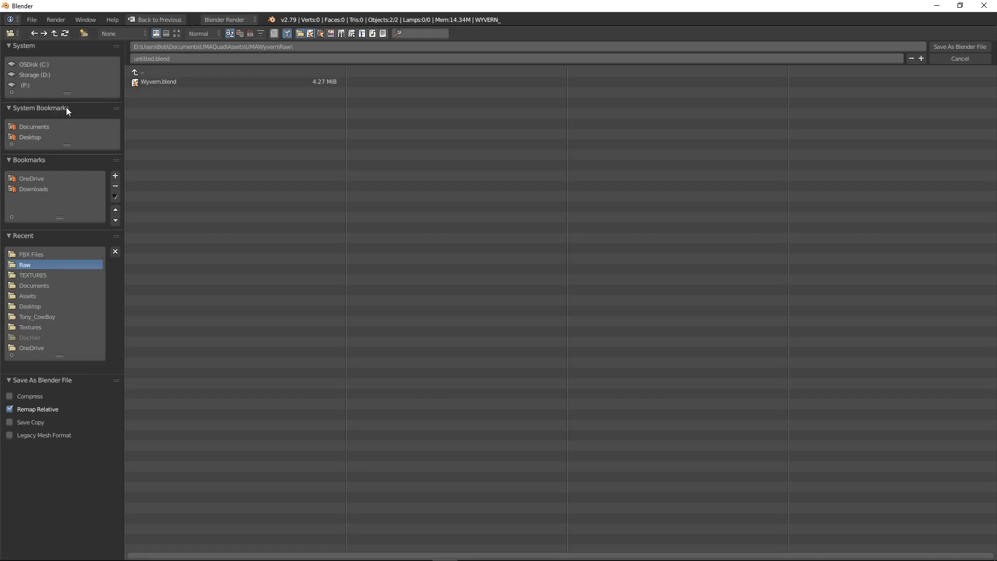
click(185, 54)
text(Wyvern@FlyStationary)
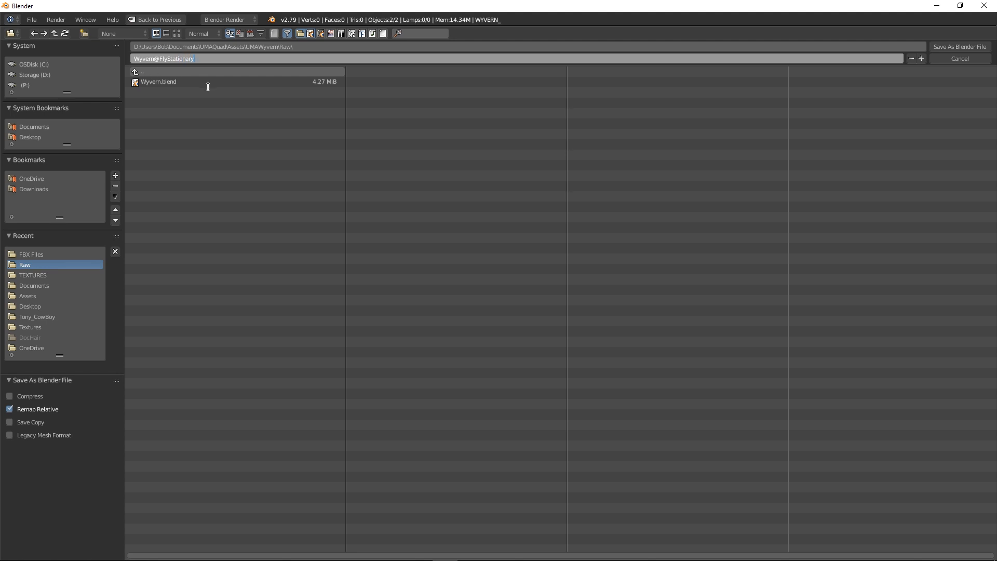
click(955, 47)
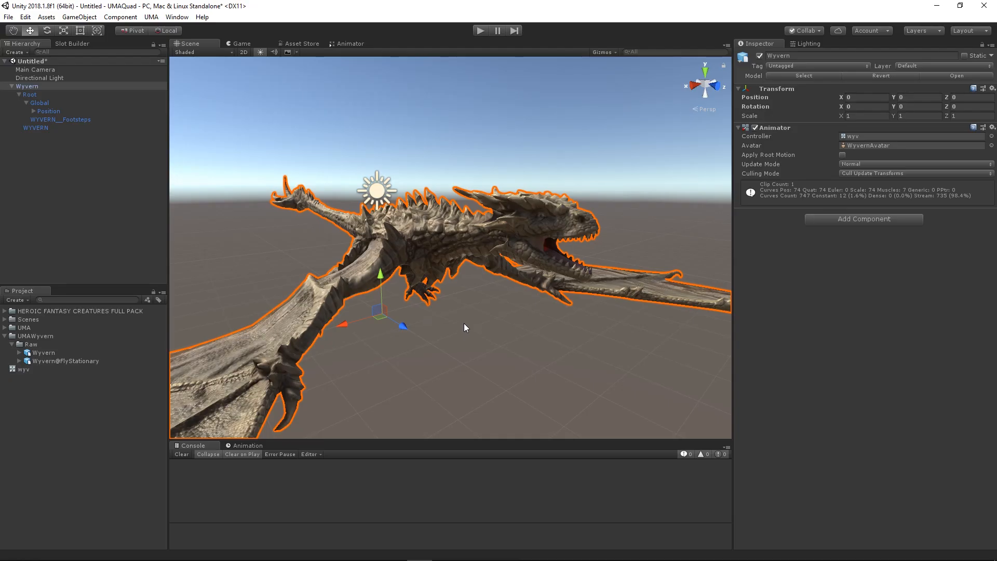
Examine the import settings and contents of the Wyvern@FlyStationary asset in Unity.
click(64, 360)
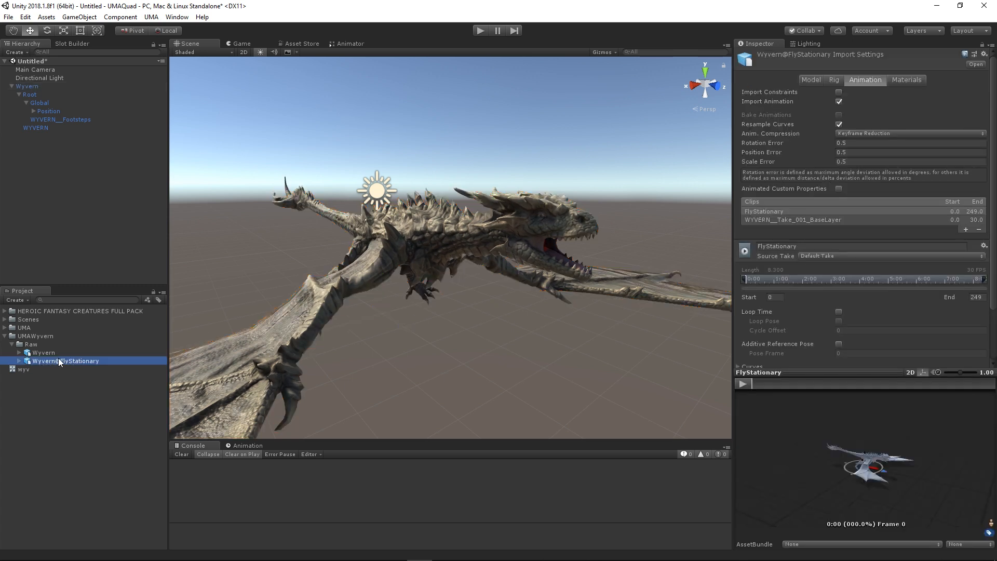
click(20, 361)
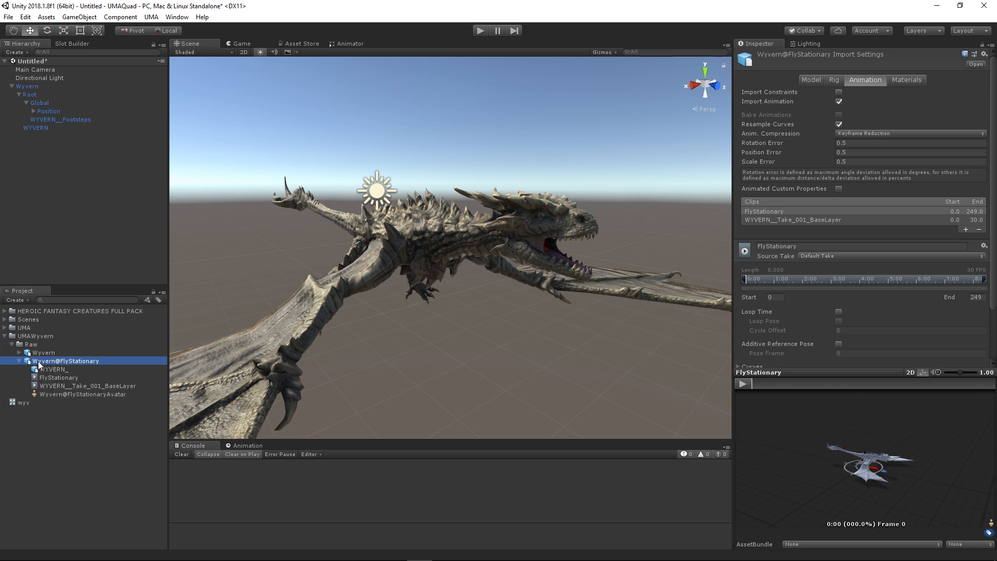
click(19, 361)
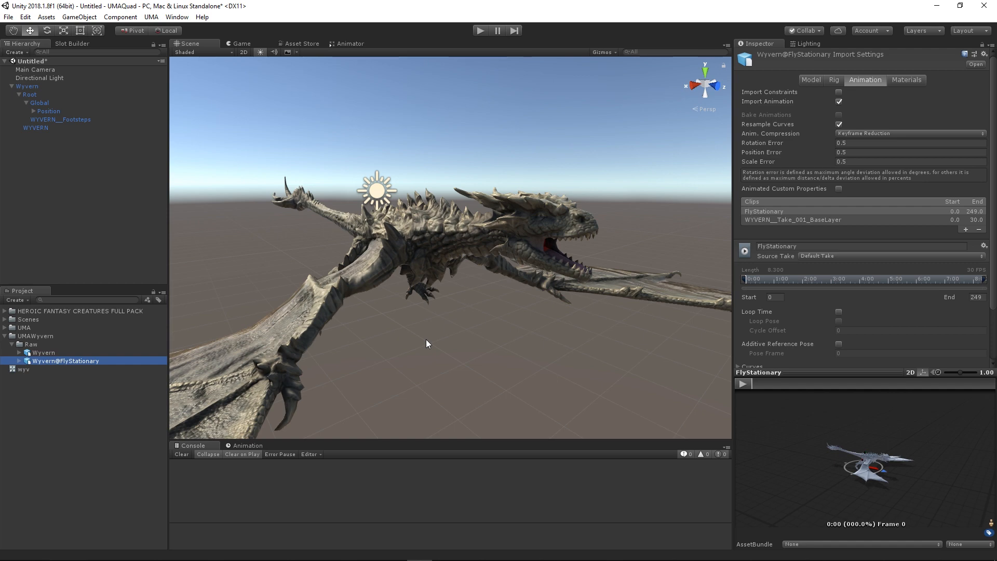
Switch back to Blender and rename the WYVERN_ armature object as Root.
key(alt+Tab)
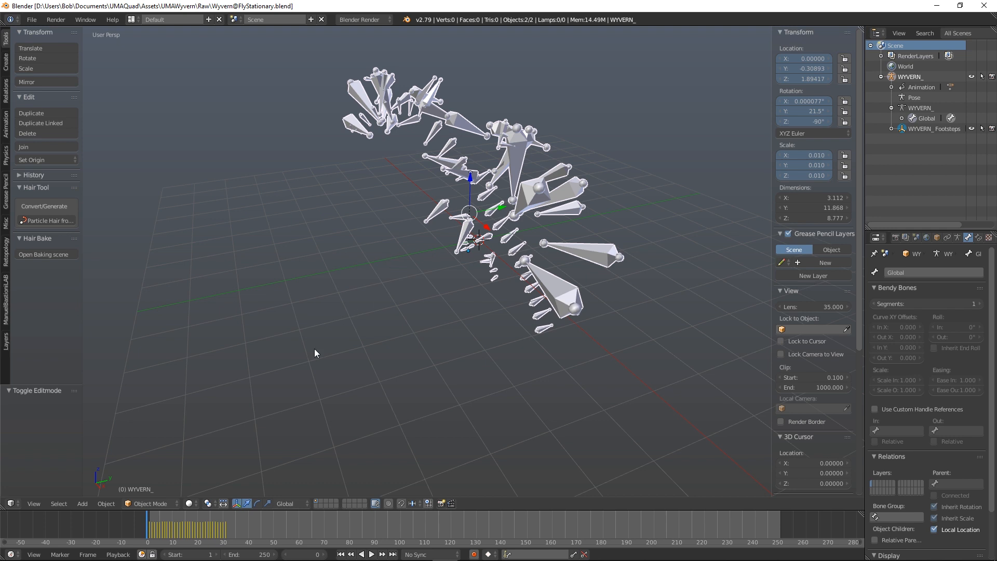
click(913, 78)
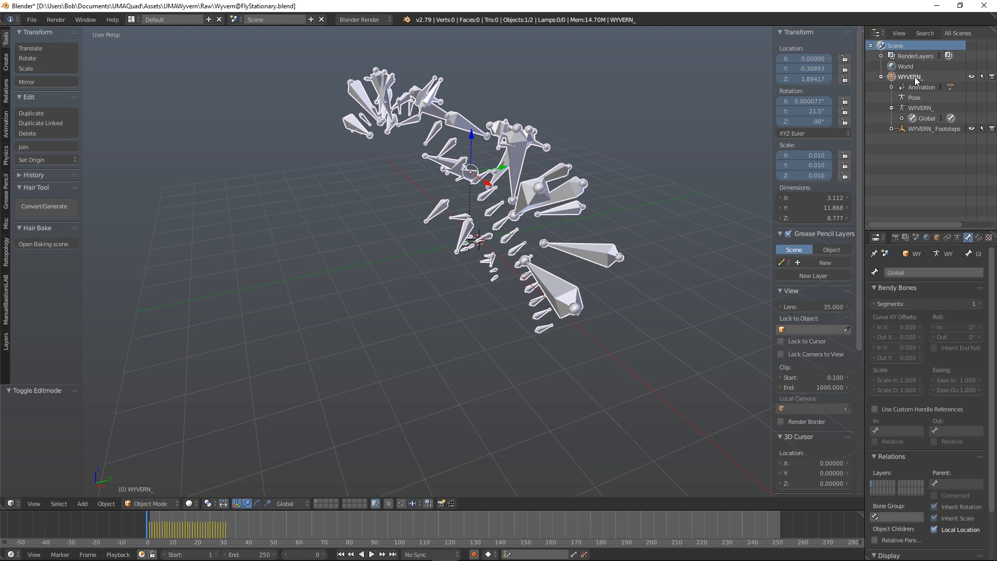
double_click(913, 77)
text(R)
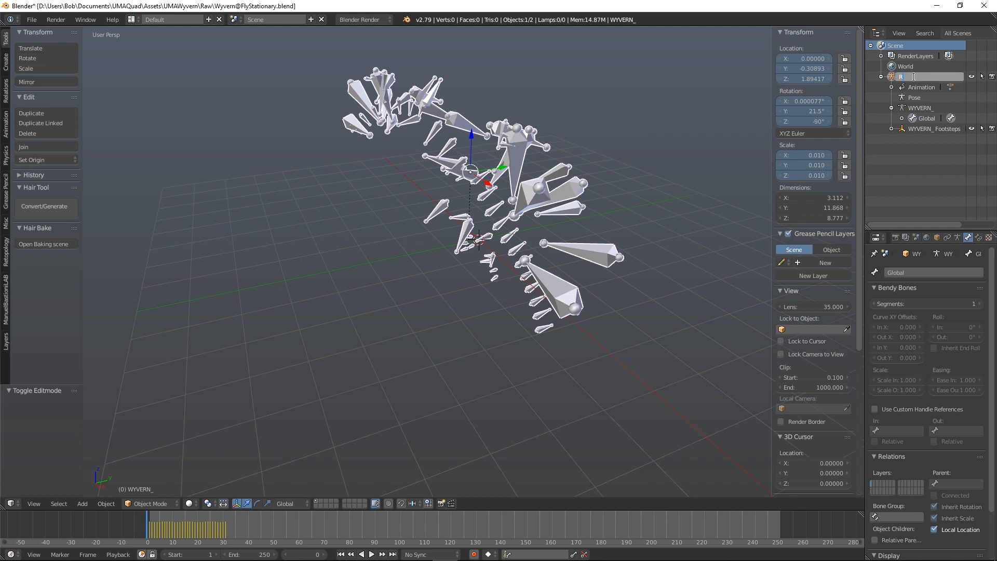
text(oot)
key(Return)
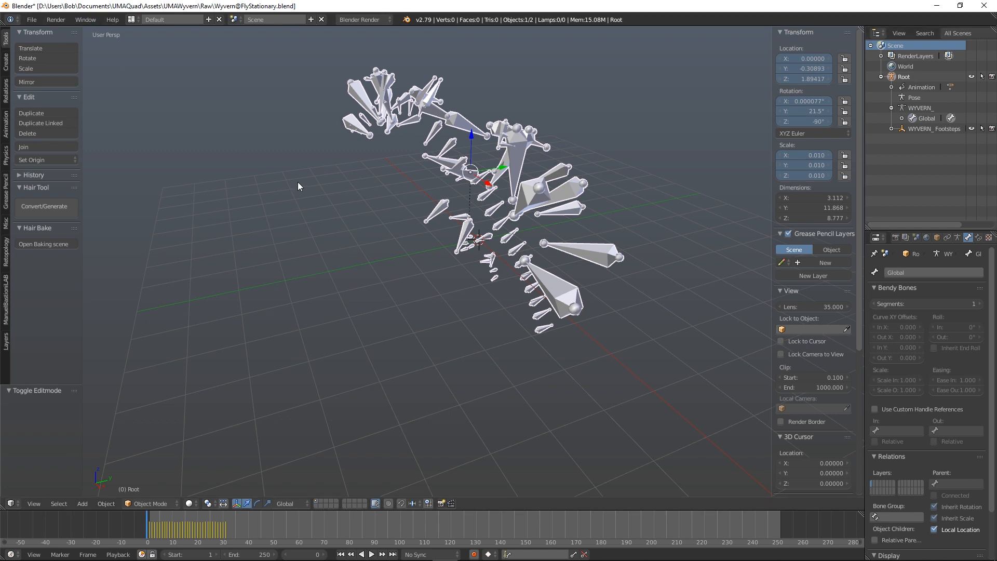
key(ctrl+s)
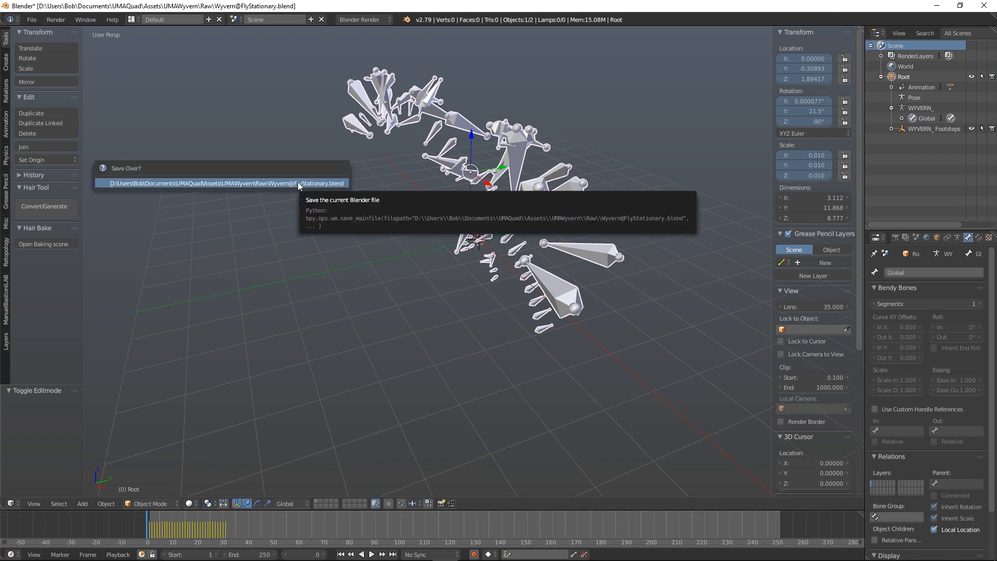
click(297, 182)
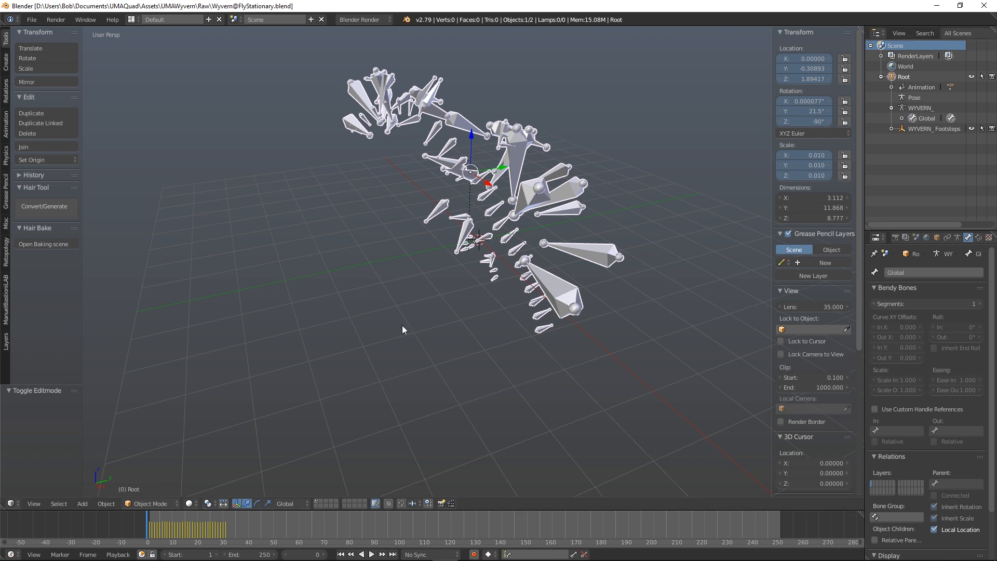
key(alt+Tab)
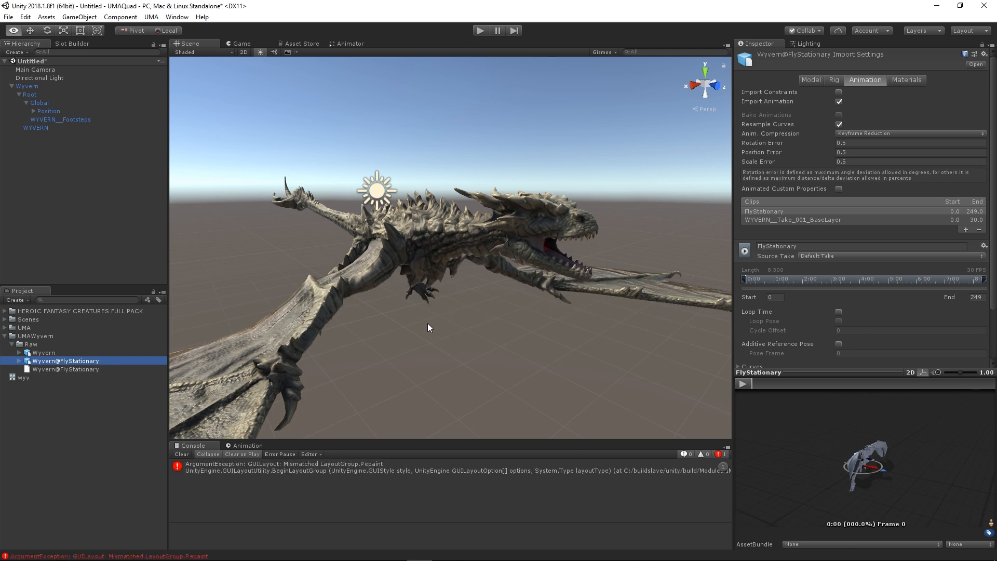
Check the contents of the reimported Wyvern@FlyStationary asset and clear the console.
click(19, 360)
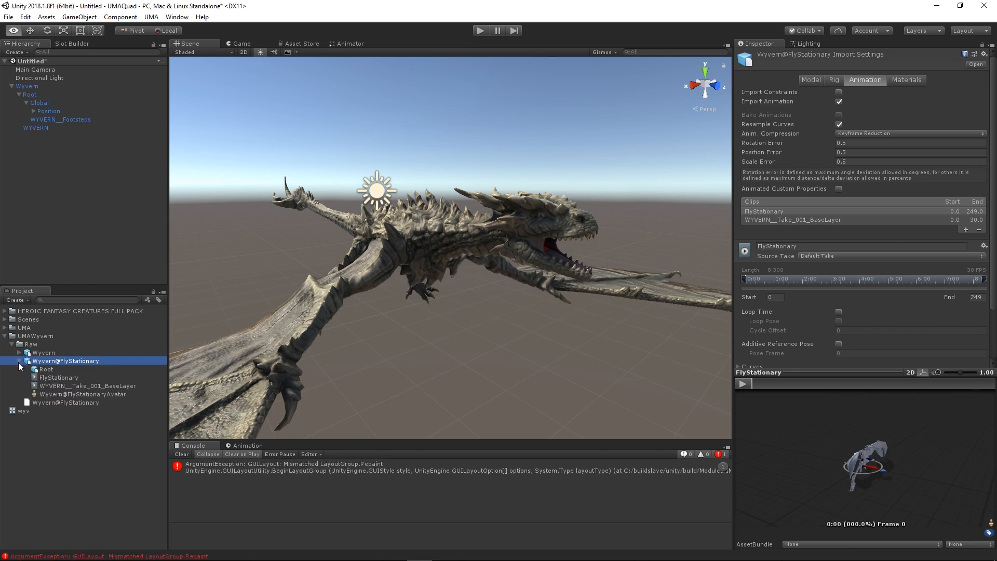
click(19, 362)
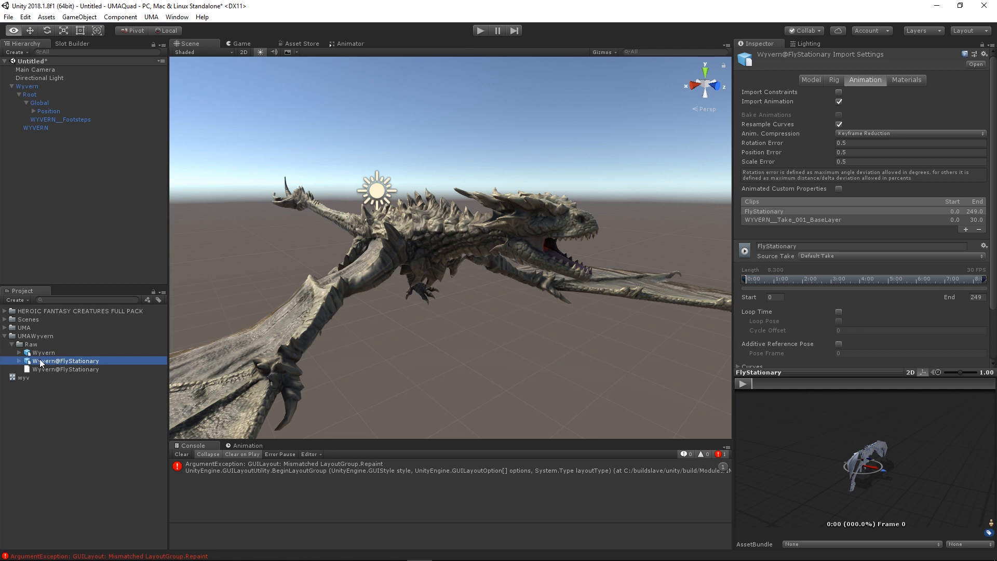
click(181, 454)
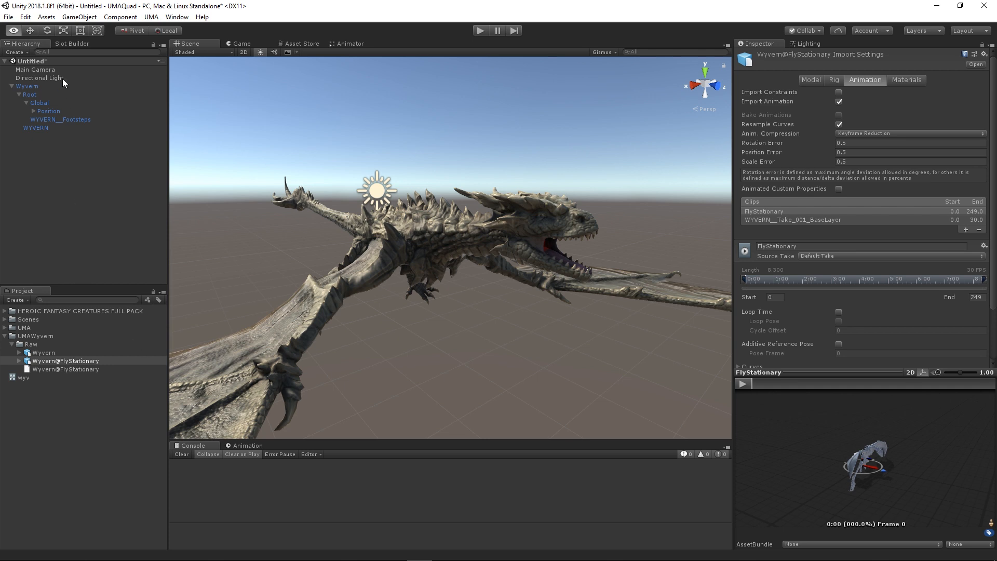
Place Wyvern@FlyStationary in the scene, compare its bone hierarchy with that of Wyvern, and delete it again.
drag(52, 360, 52, 171)
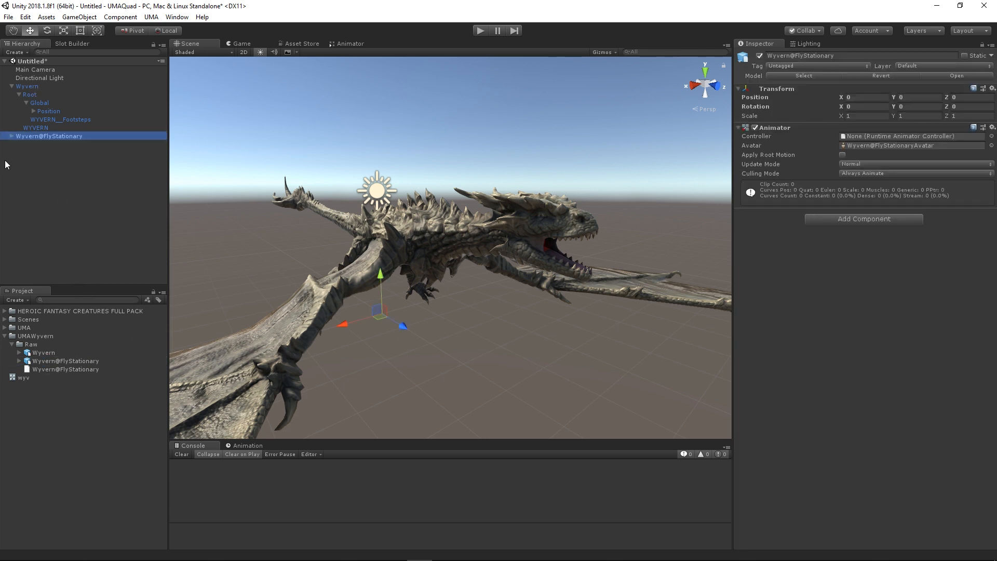
click(19, 144)
click(34, 161)
click(32, 110)
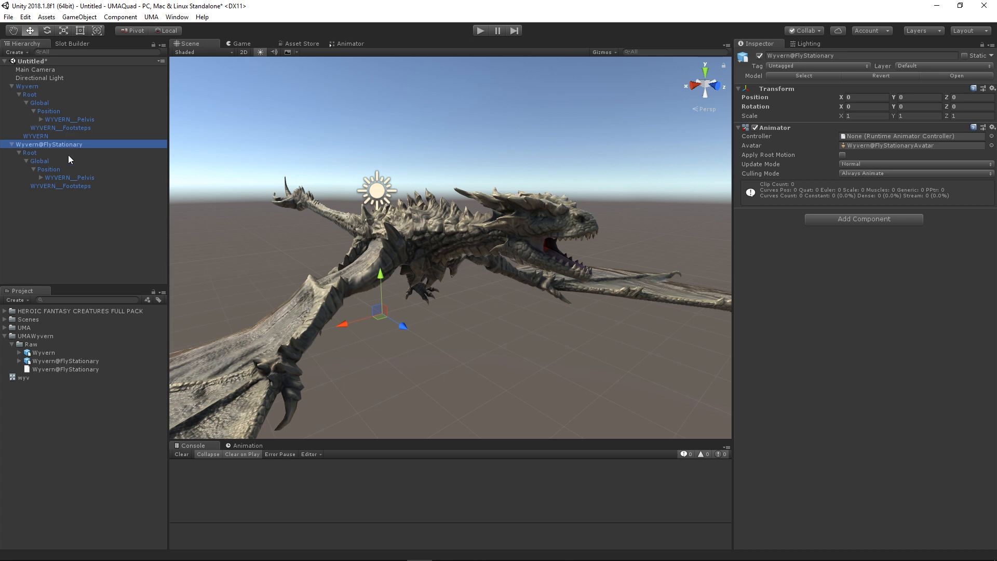
click(12, 86)
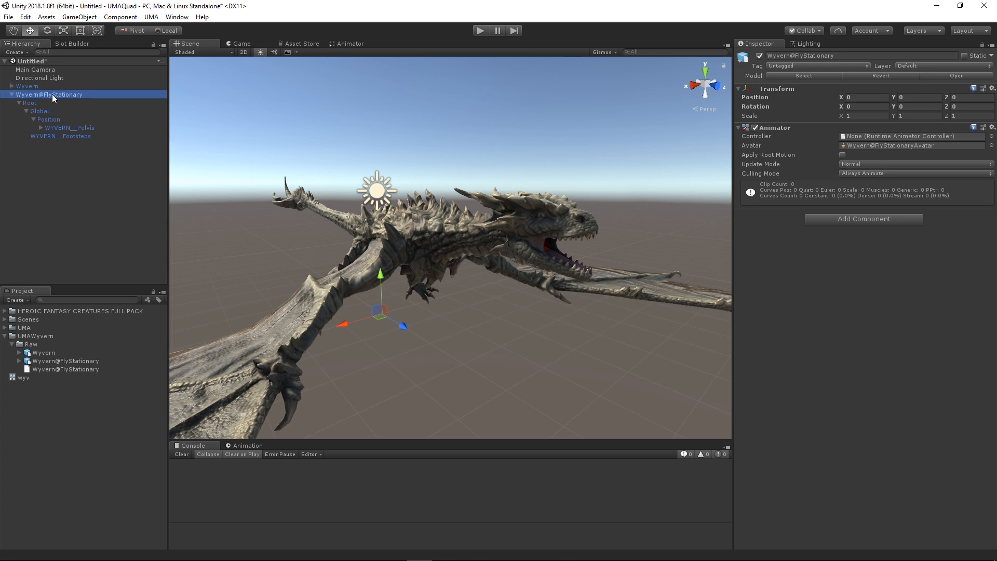
click(103, 229)
click(58, 94)
key(Delete)
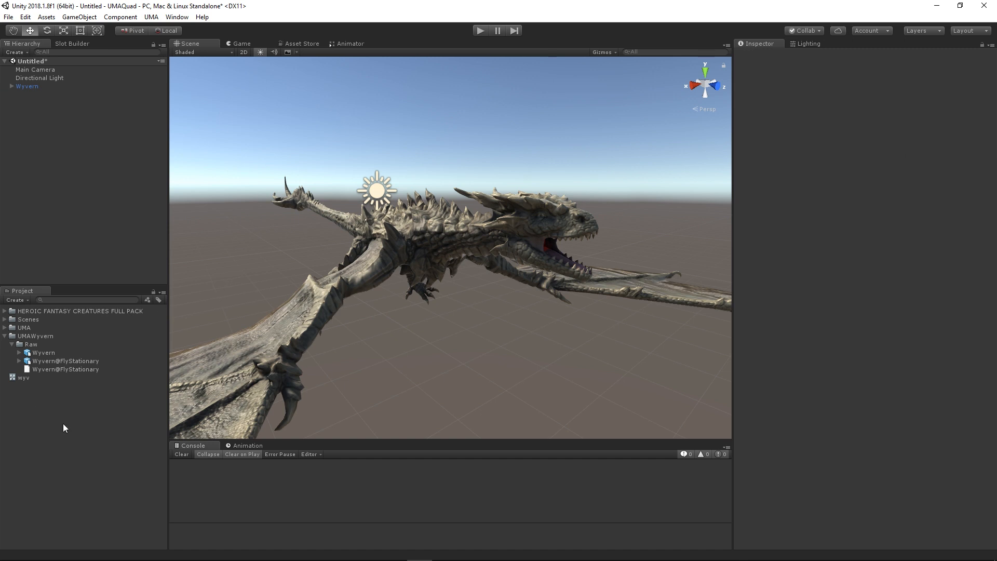
Create an Animator Controller asset named UMAWyvernController in the project.
right_click(34, 395)
right_click(29, 421)
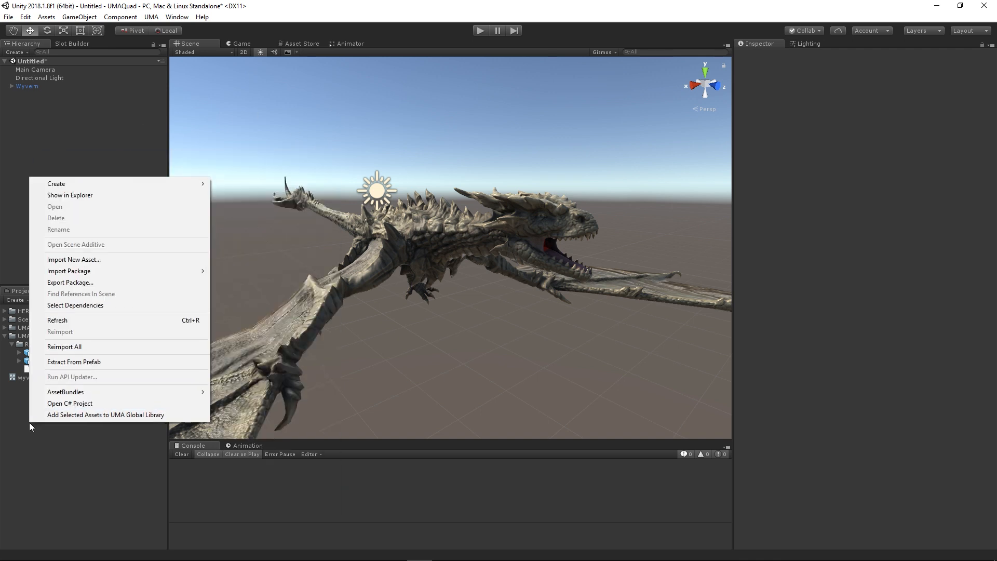
mouse_move(143, 179)
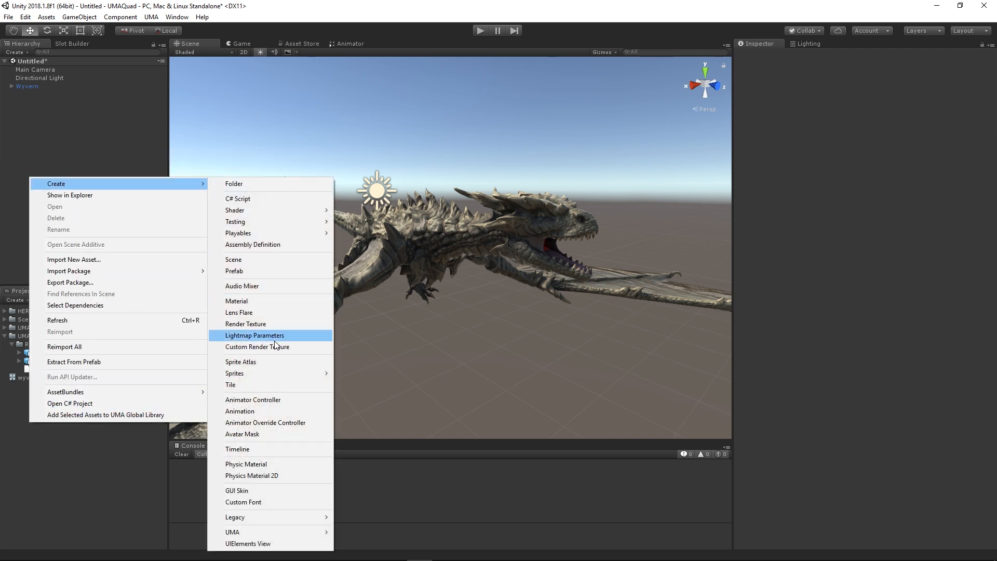
click(273, 400)
text(UMAWy)
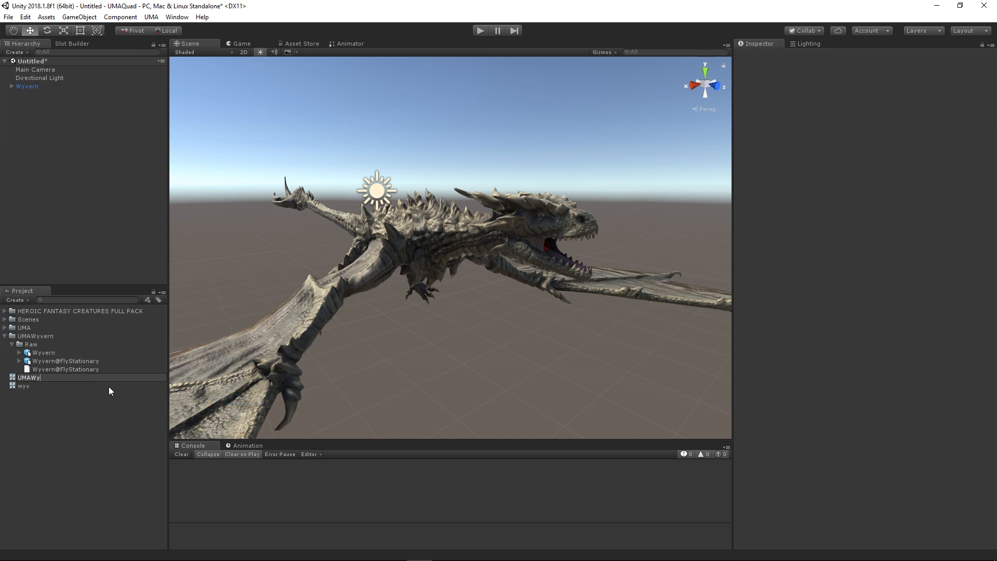
text(vernController)
key(Return)
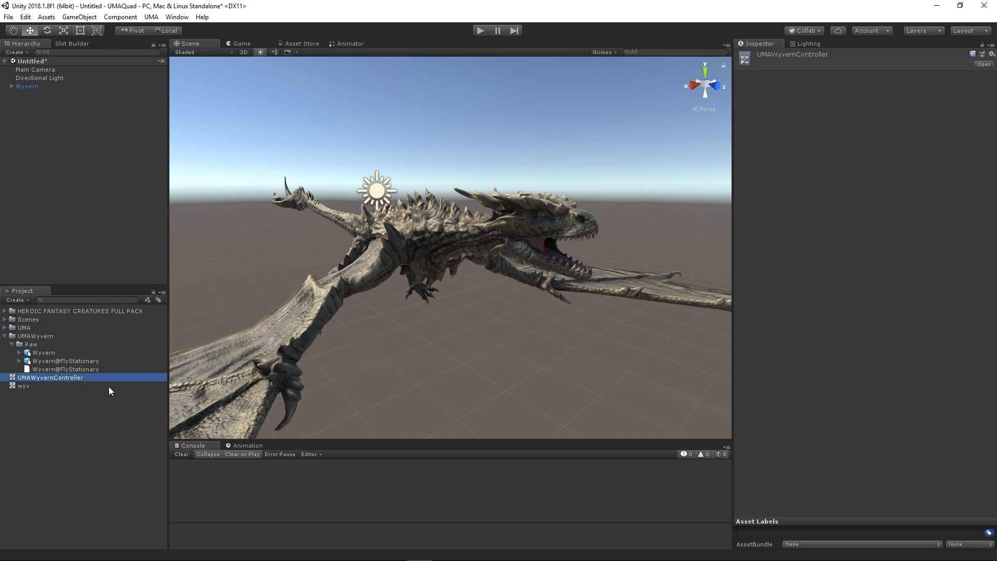
Open UMAWyvernController and add the WYVERN__Take_001_BaseLayer clip from Wyvern@FlyStationary as its state.
double_click(98, 379)
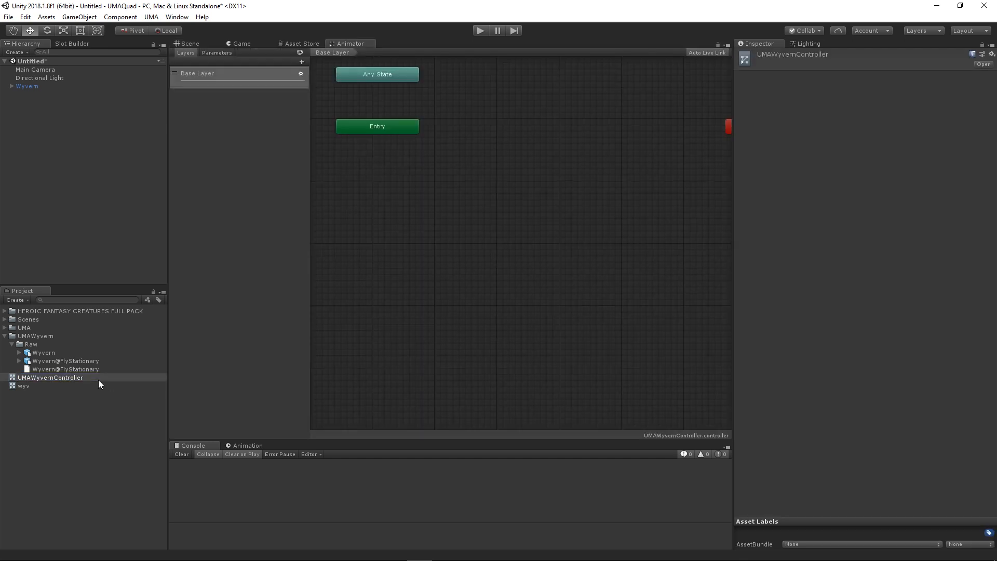
click(19, 361)
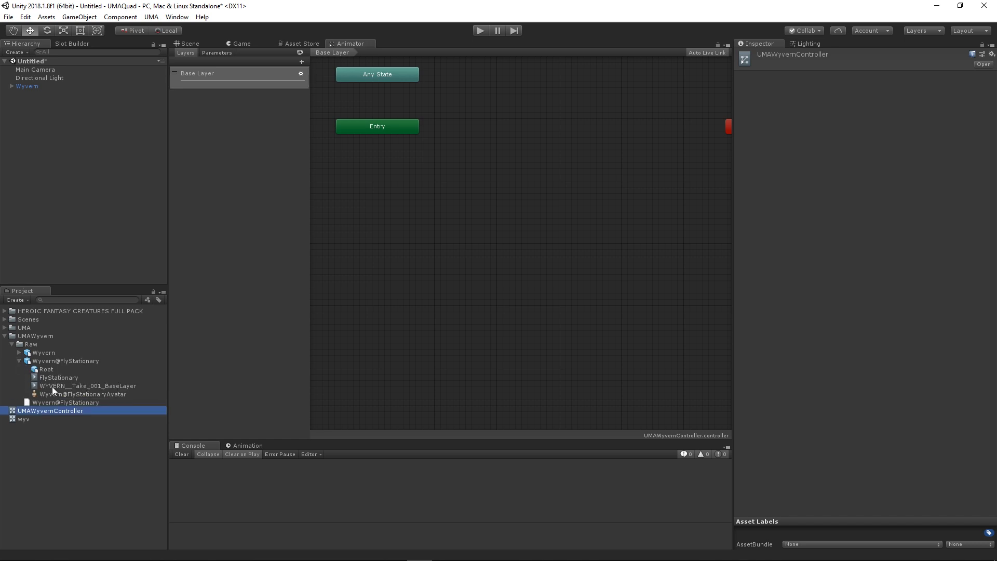
drag(57, 385, 430, 330)
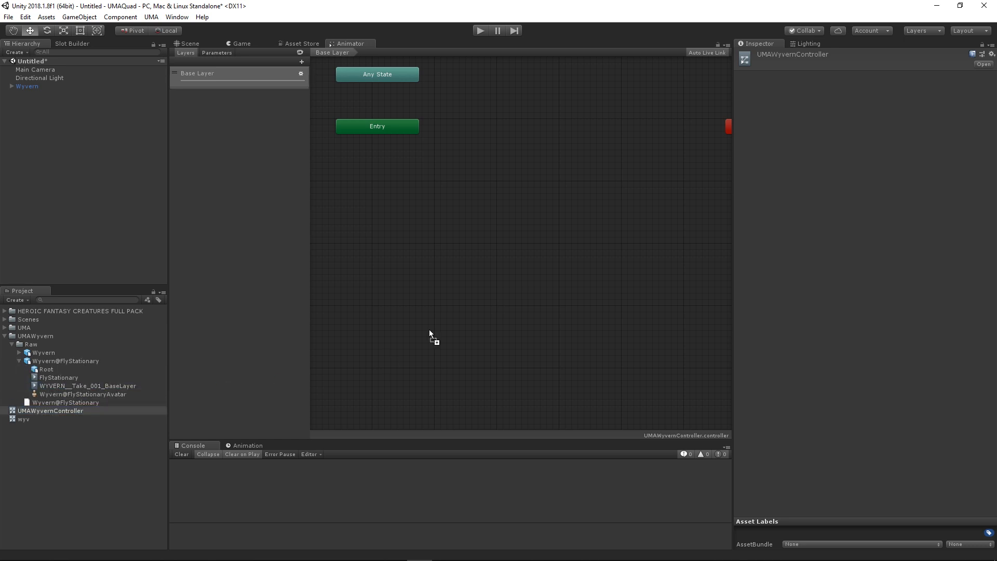
drag(523, 239, 523, 240)
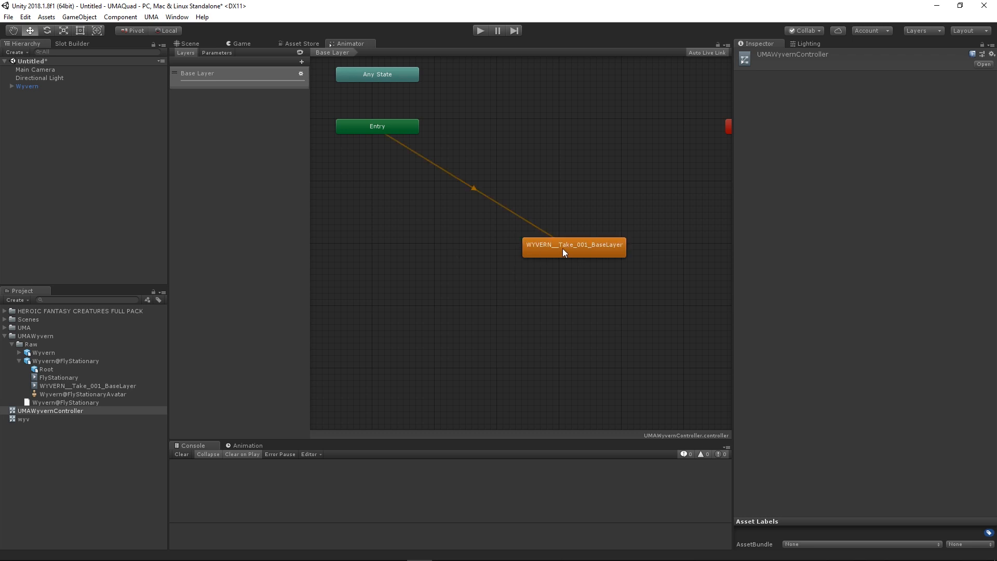
Preview the FlyStationary clip in the import settings of Wyvern@FlyStationary.
click(54, 361)
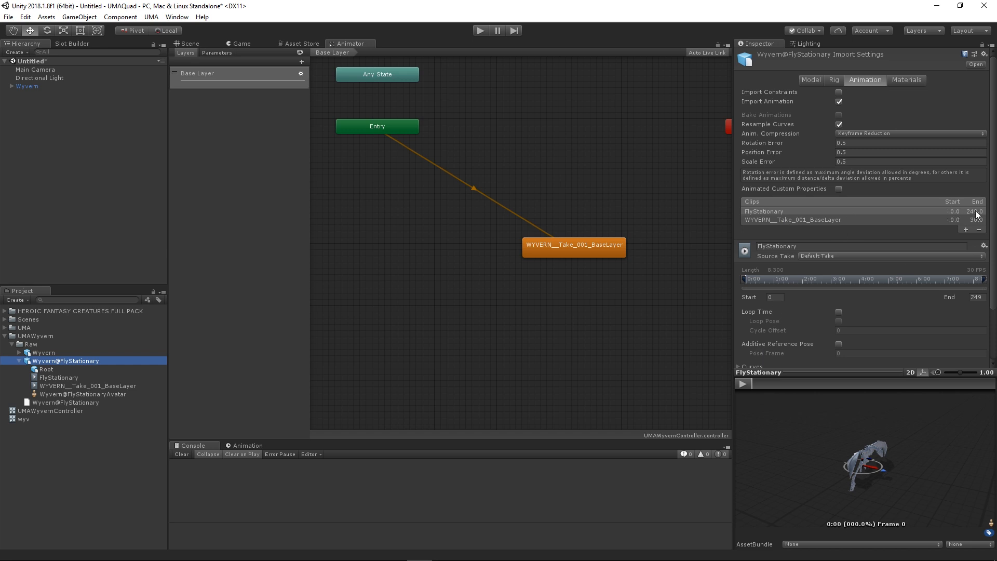
click(745, 383)
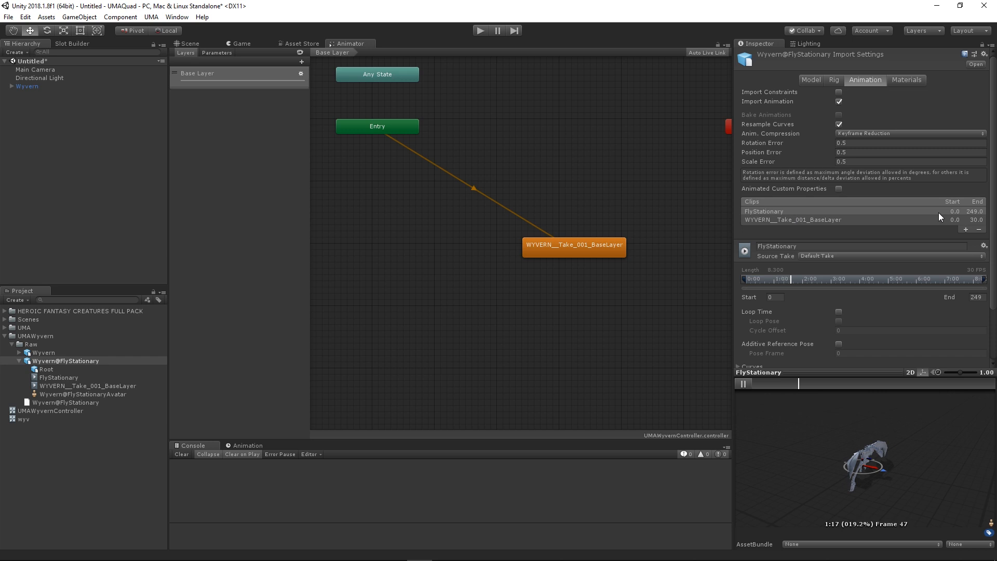
click(743, 383)
Preview the WYVERN__Take_001_BaseLayer clip, turn on its Loop Time and apply the import settings.
click(815, 220)
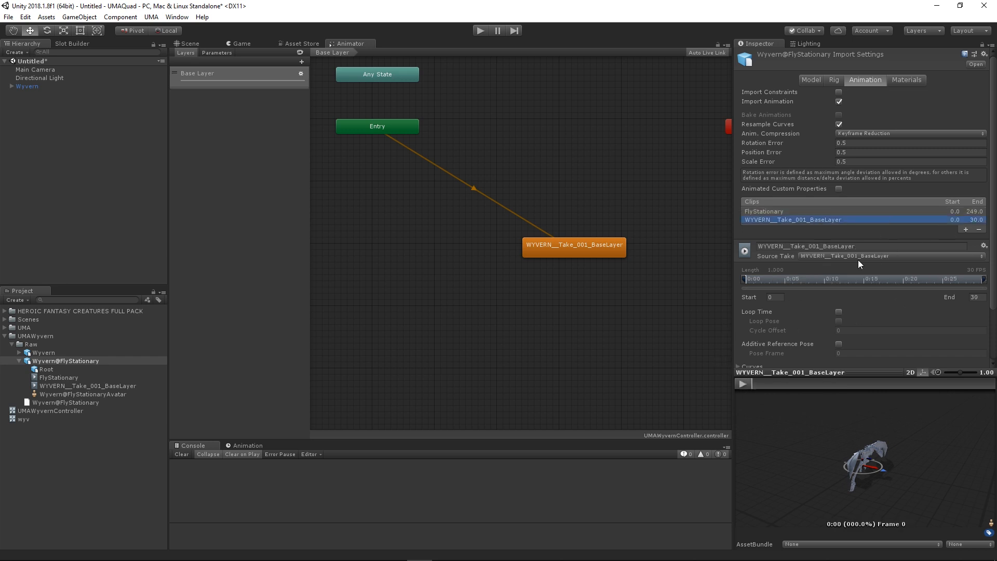
click(743, 383)
click(743, 383)
click(838, 312)
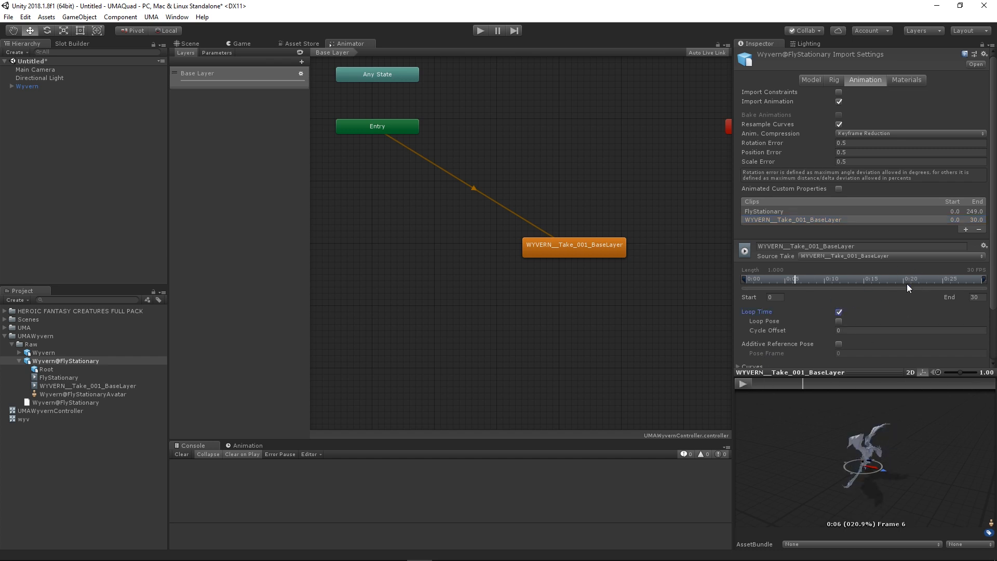
scroll(910, 289, down, 3)
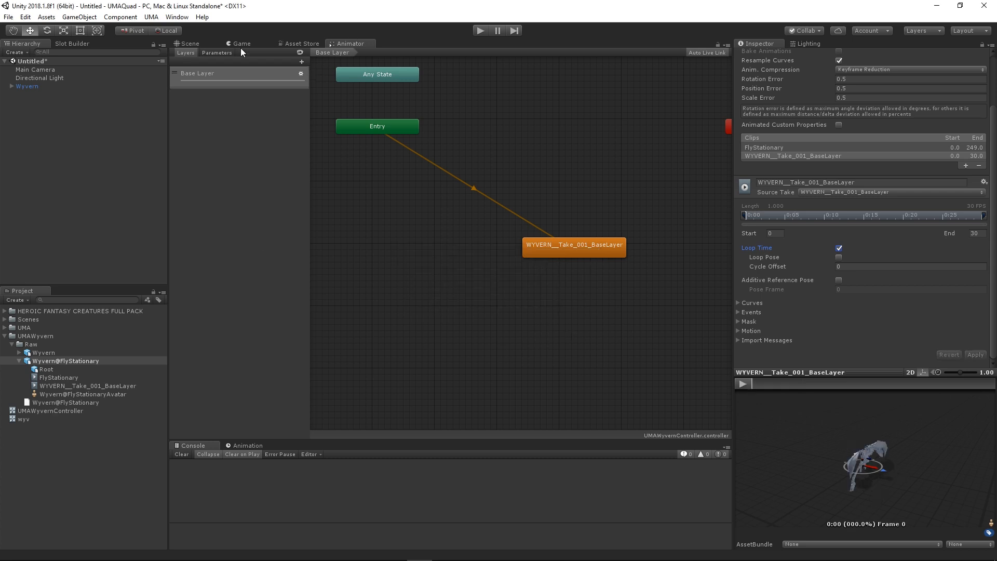
Assign UMAWyvernController as the Animator controller of the Wyvern object in the scene.
click(197, 43)
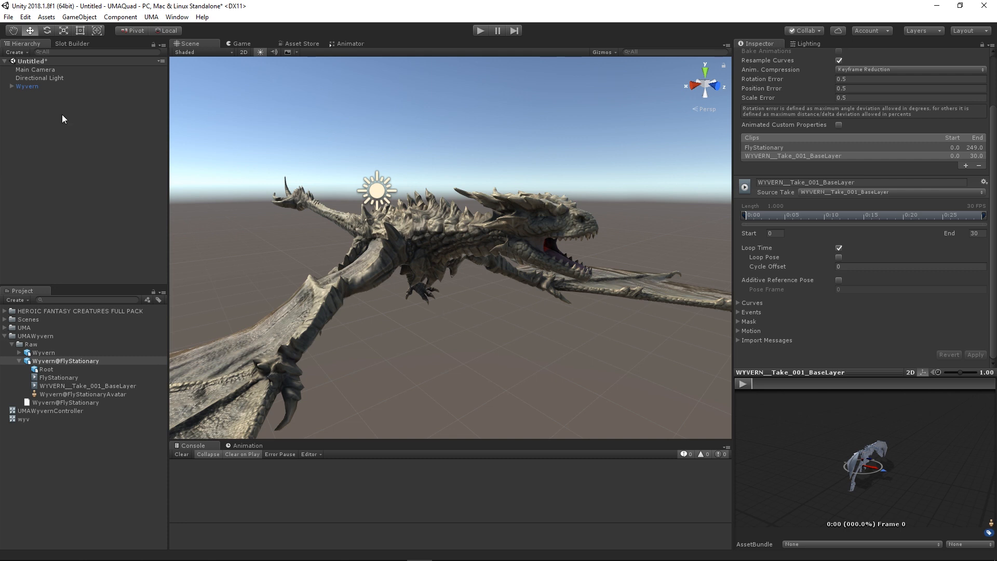
click(52, 86)
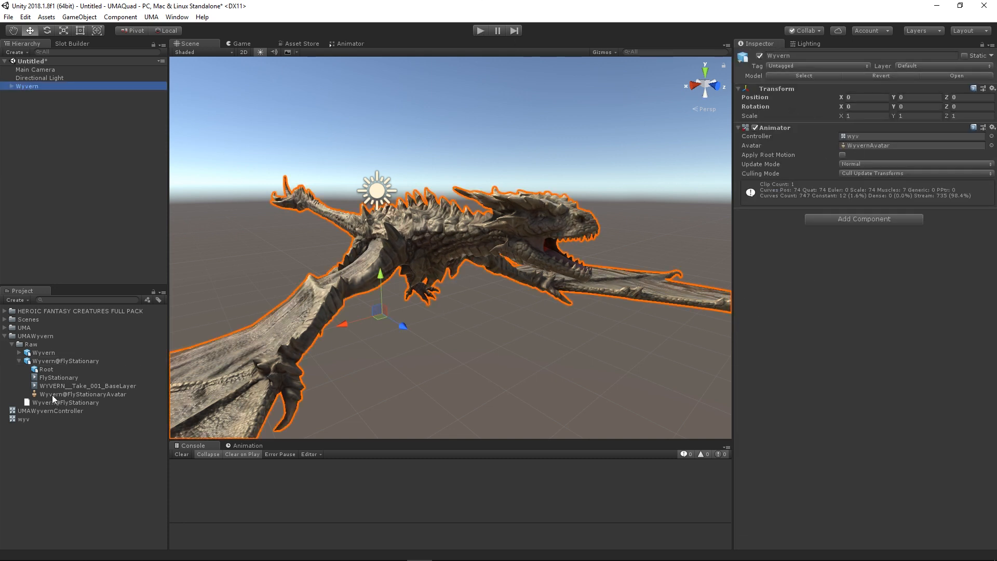
click(5, 336)
drag(46, 345, 890, 136)
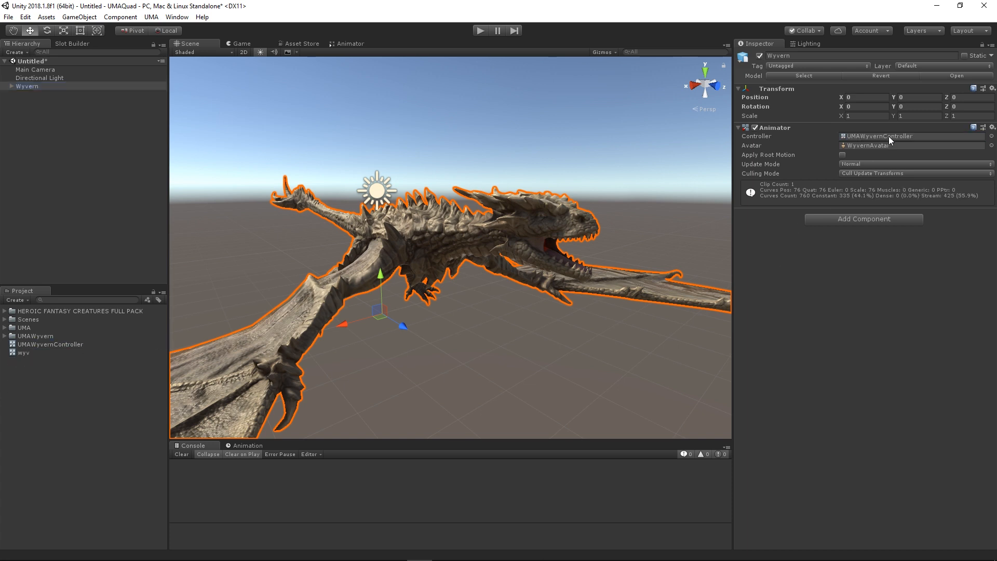
Run the scene to examine the wyvern's flying animation and stop it again.
click(482, 30)
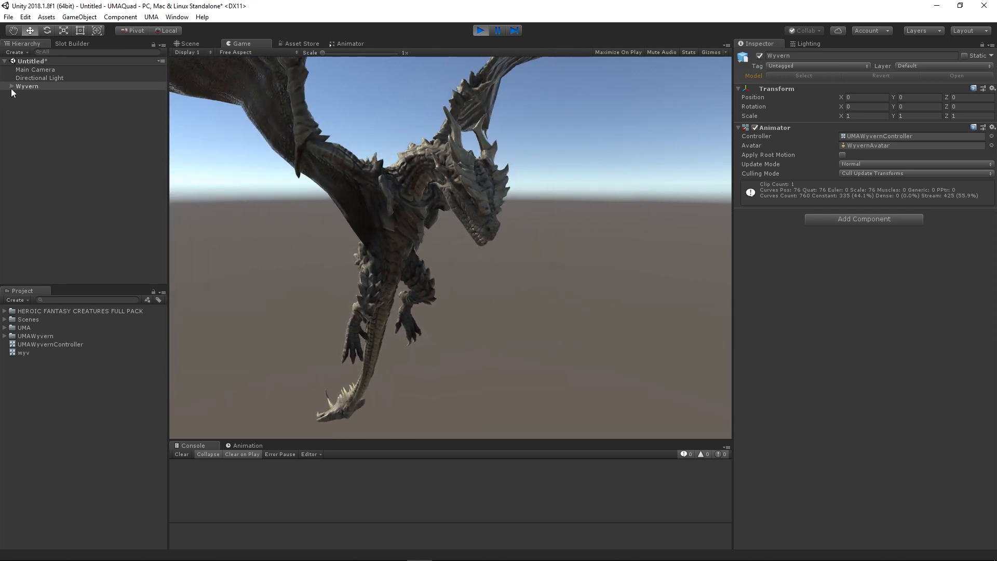
click(11, 88)
click(11, 86)
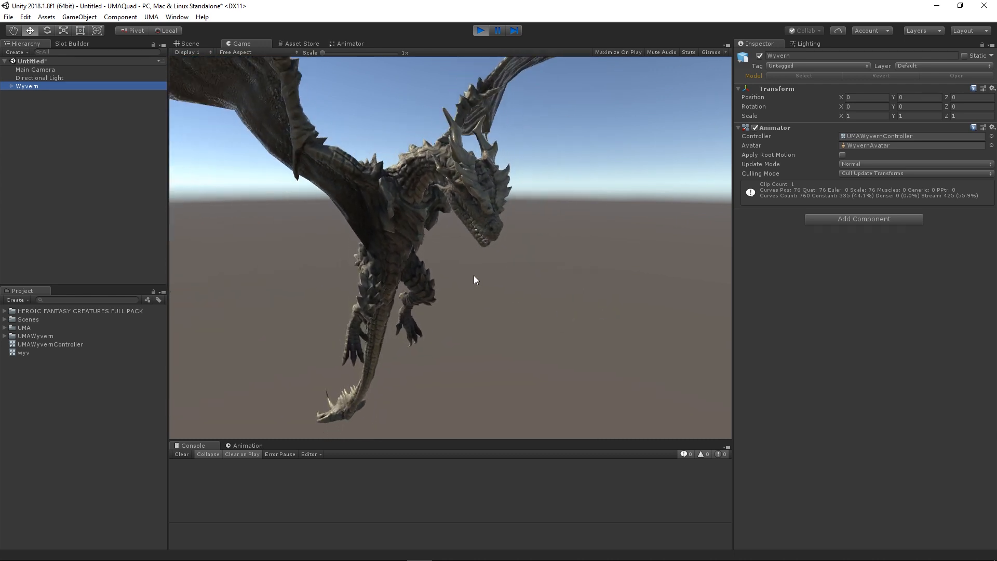
click(481, 32)
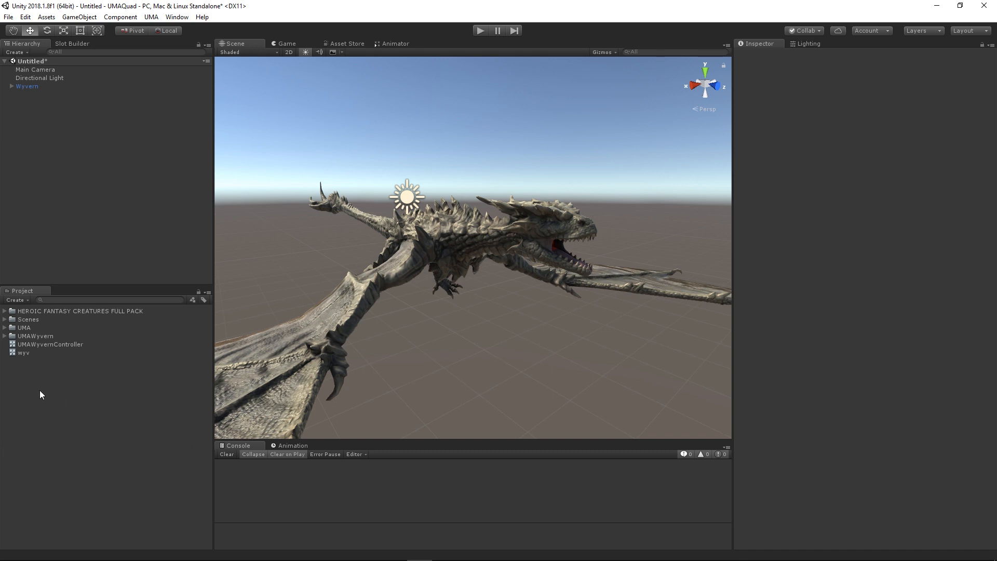
Delete the old wyv animator controller asset from the project.
click(22, 353)
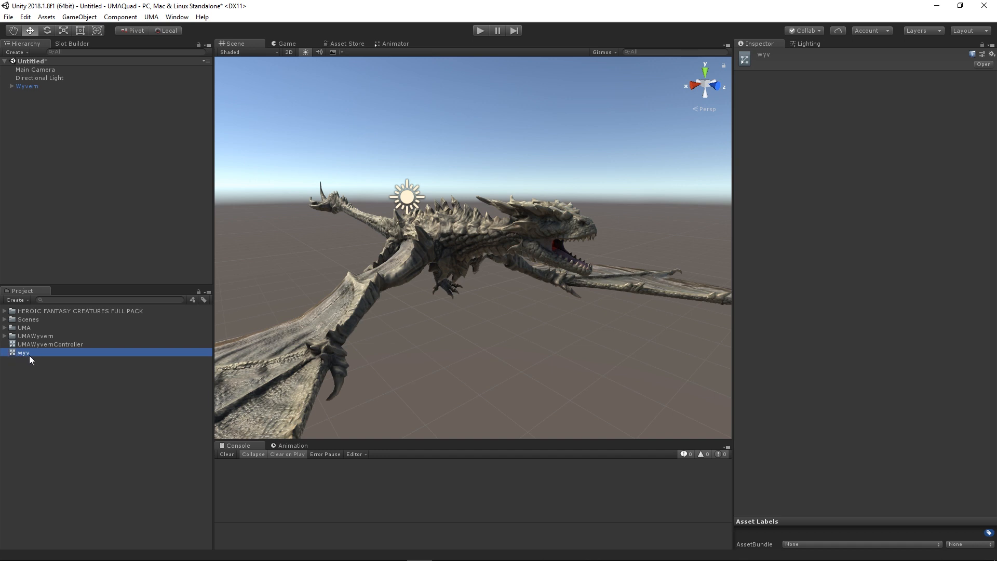
key(Delete)
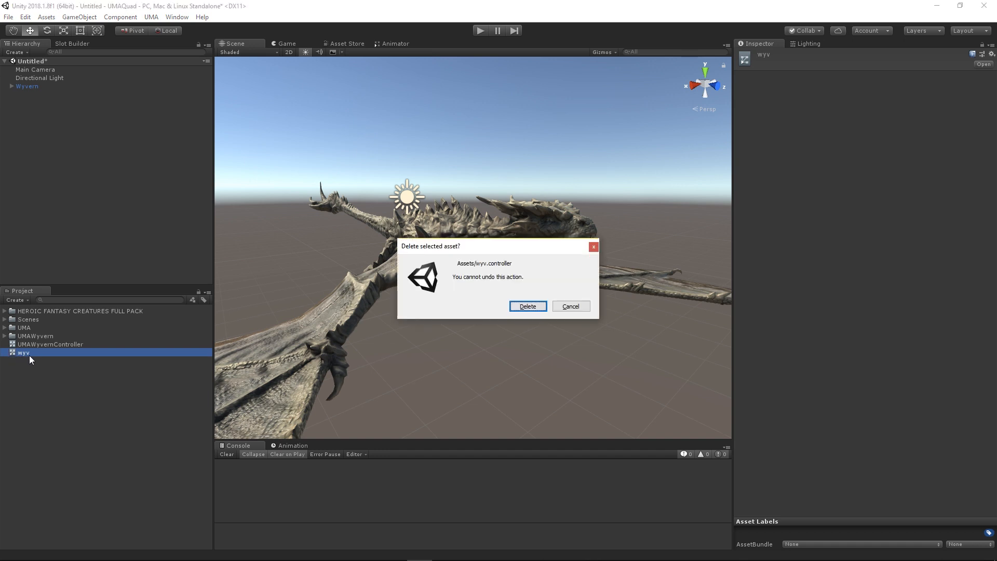
click(536, 311)
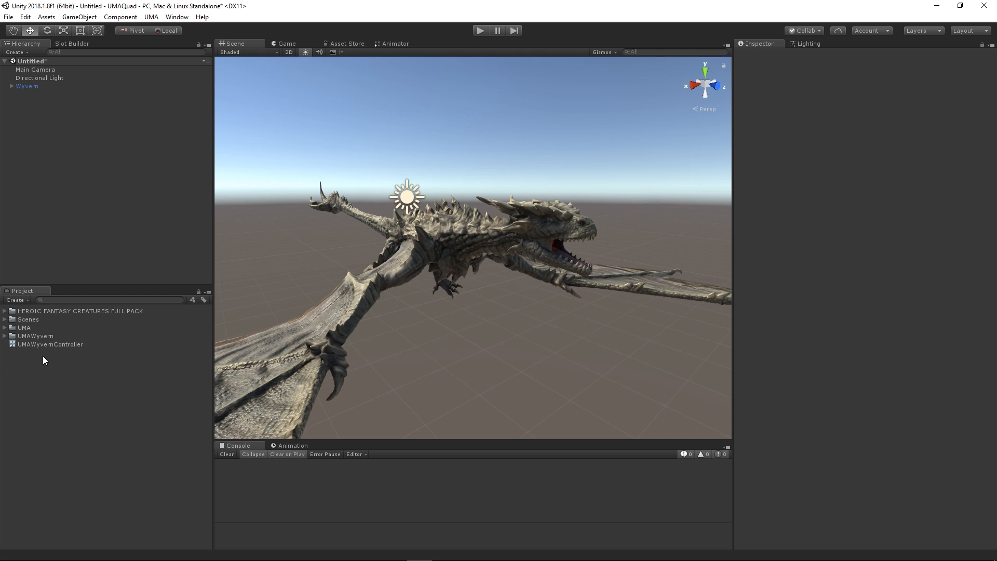
Move UMAWyvernController into the UMAWyvern folder and expand that folder.
drag(24, 345, 50, 337)
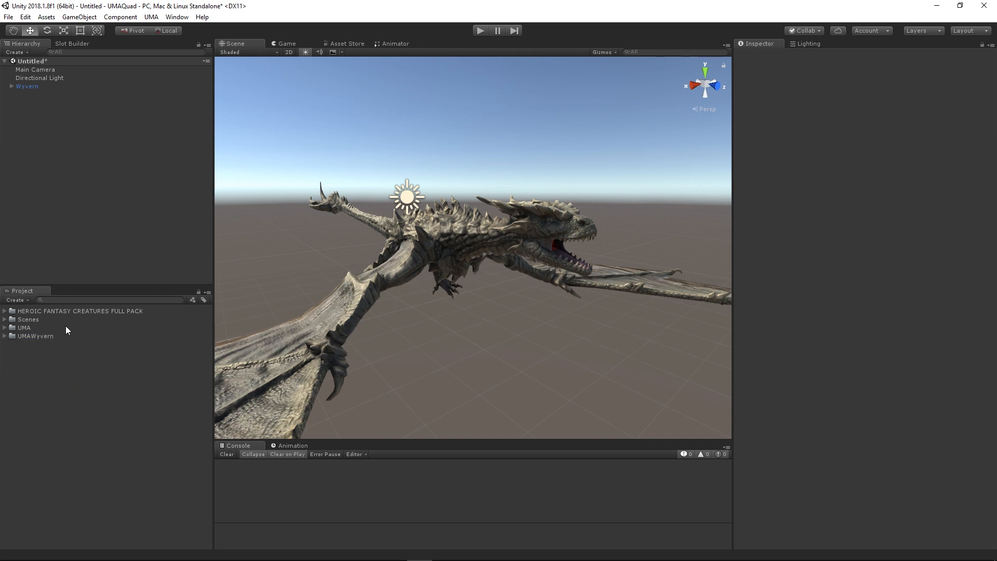
click(6, 336)
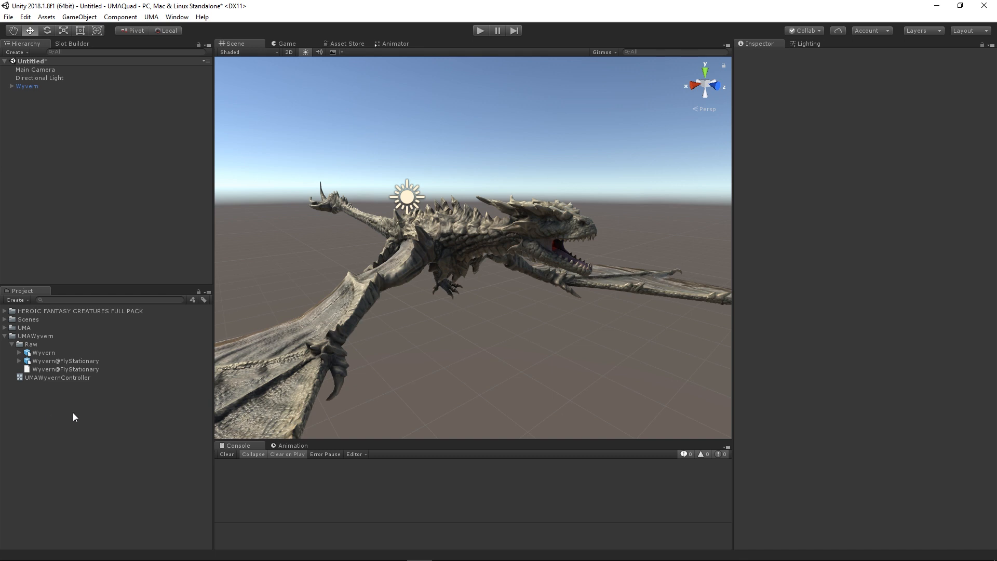
Check the Wyvern model's rig import settings and extract a T-pose from the Wyvern object in the scene.
click(151, 17)
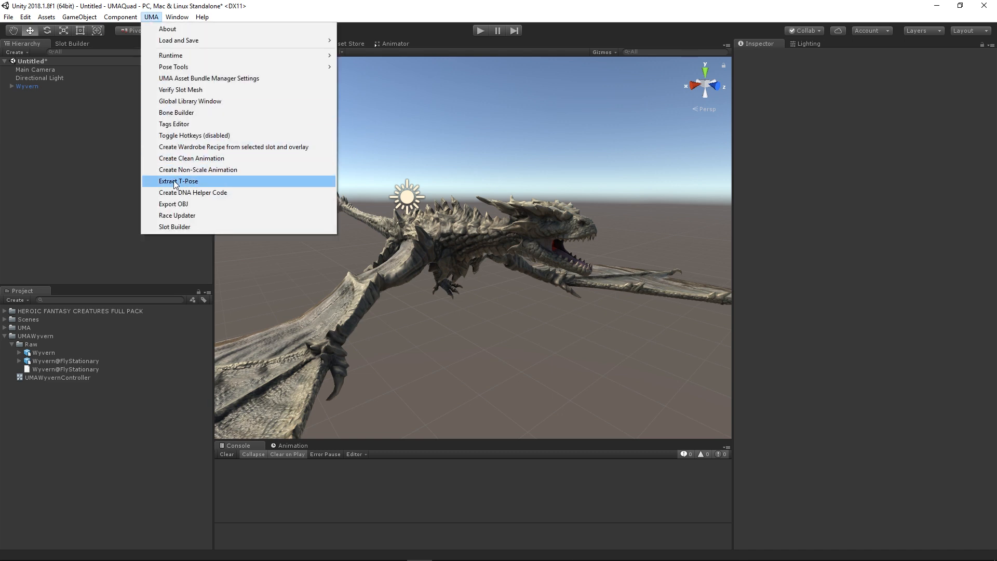
click(42, 353)
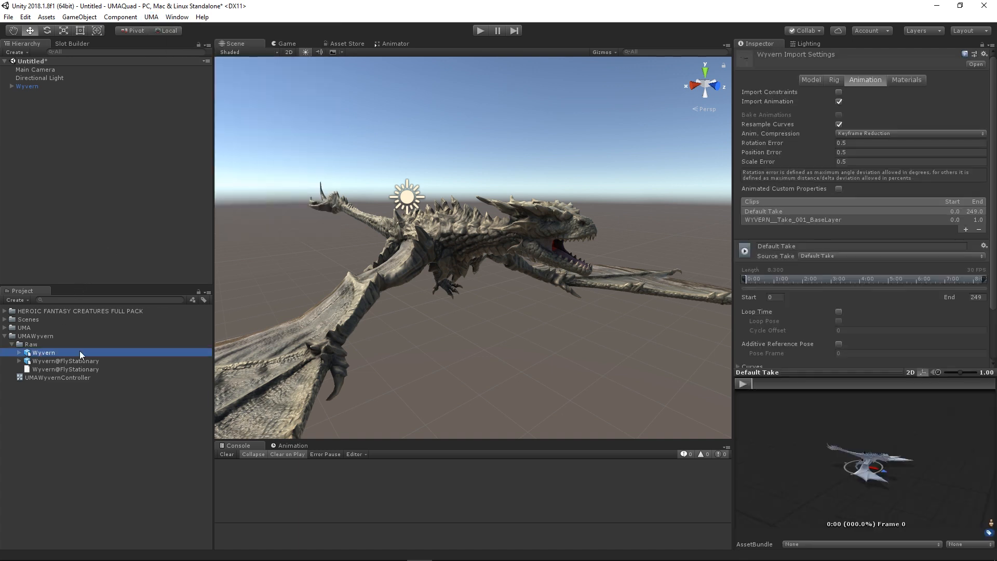
click(834, 80)
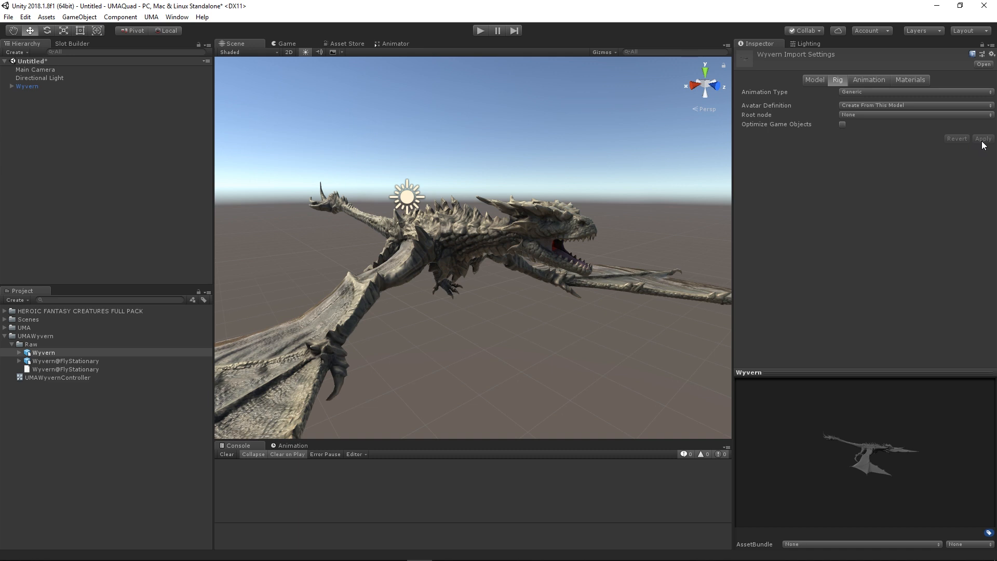
click(67, 177)
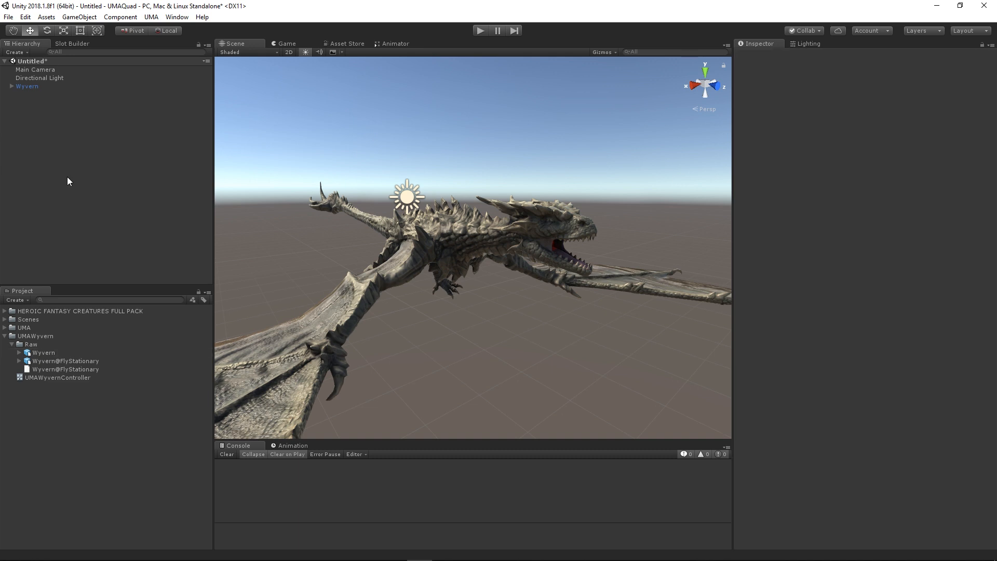
click(26, 86)
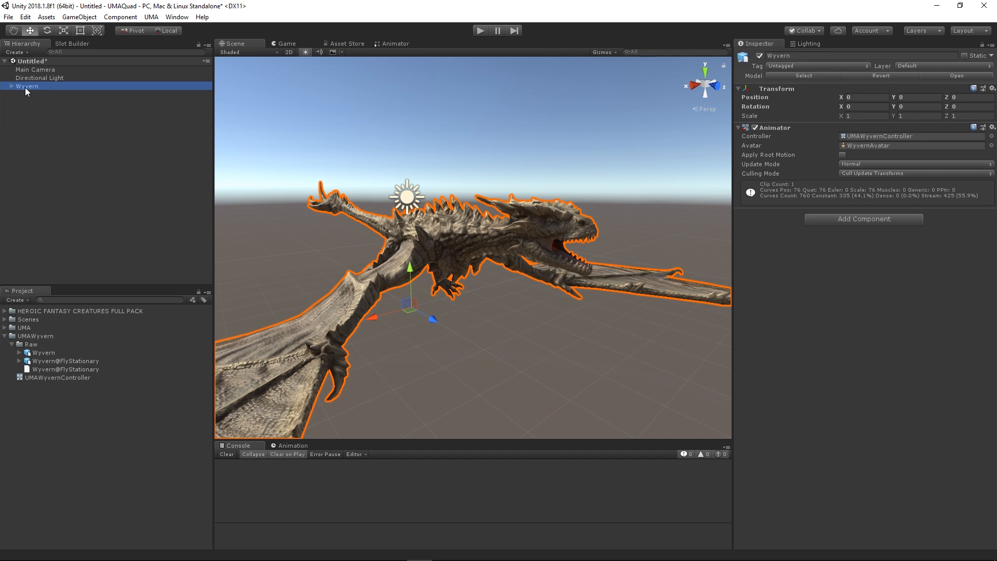
click(145, 18)
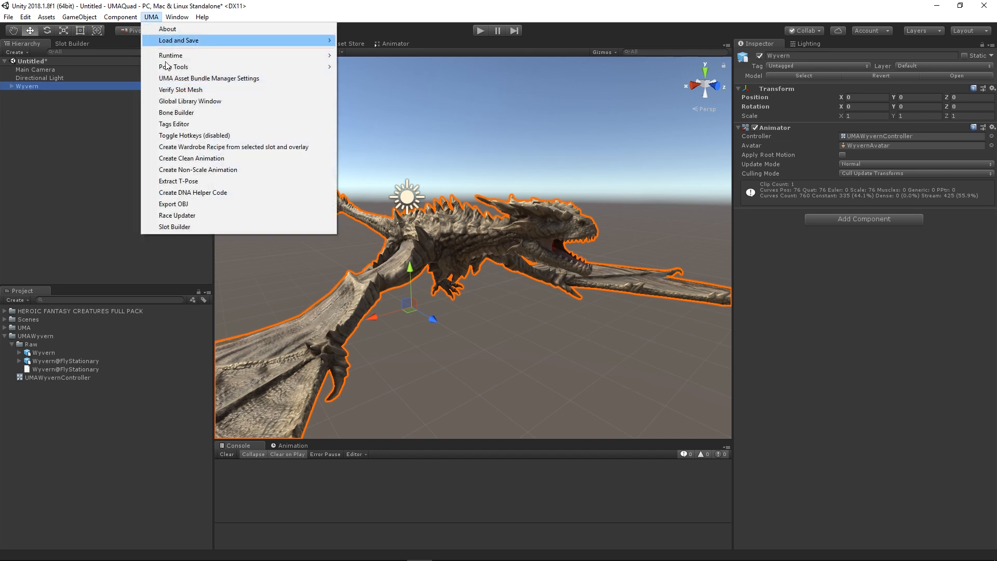
click(191, 183)
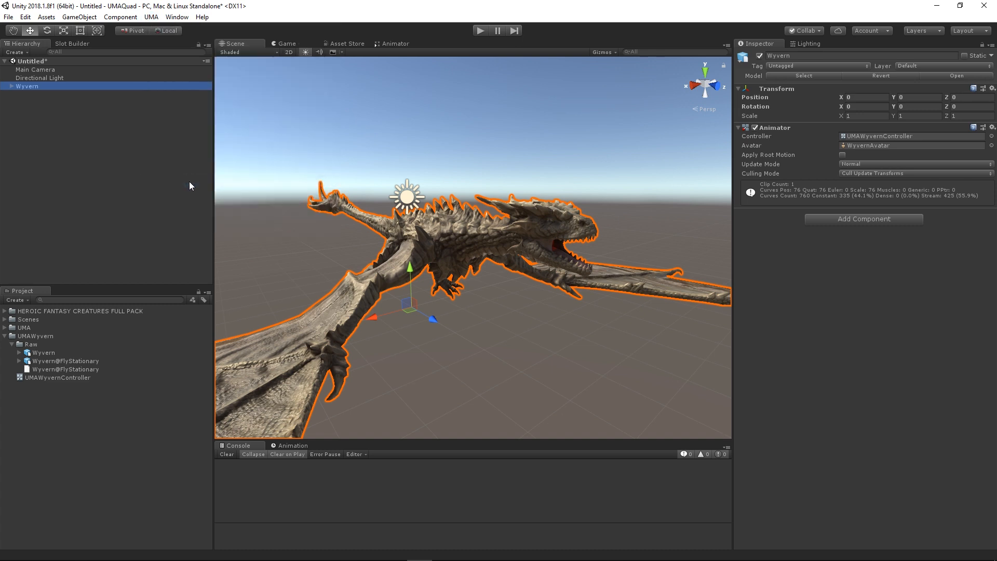
Move the Wyvern_TPose asset from UMA's Content/Generated/TPoses folder into the UMAWyvern folder and collapse the folders.
click(5, 328)
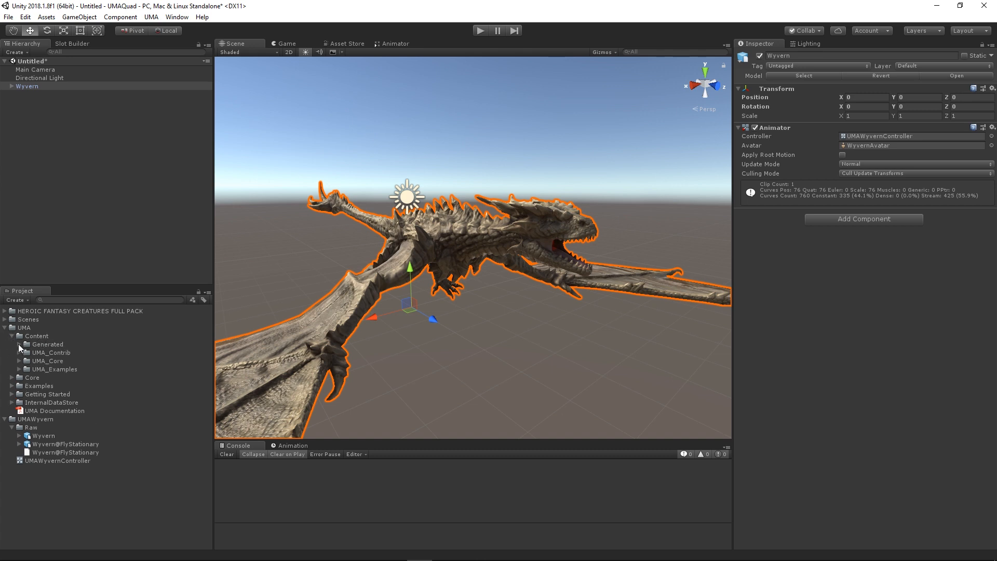
click(19, 345)
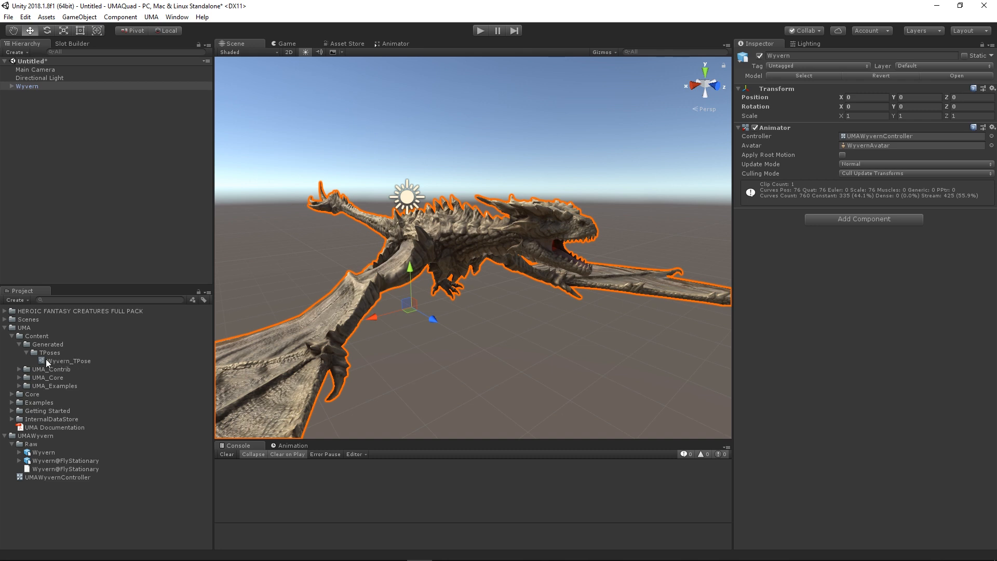
drag(55, 362, 46, 437)
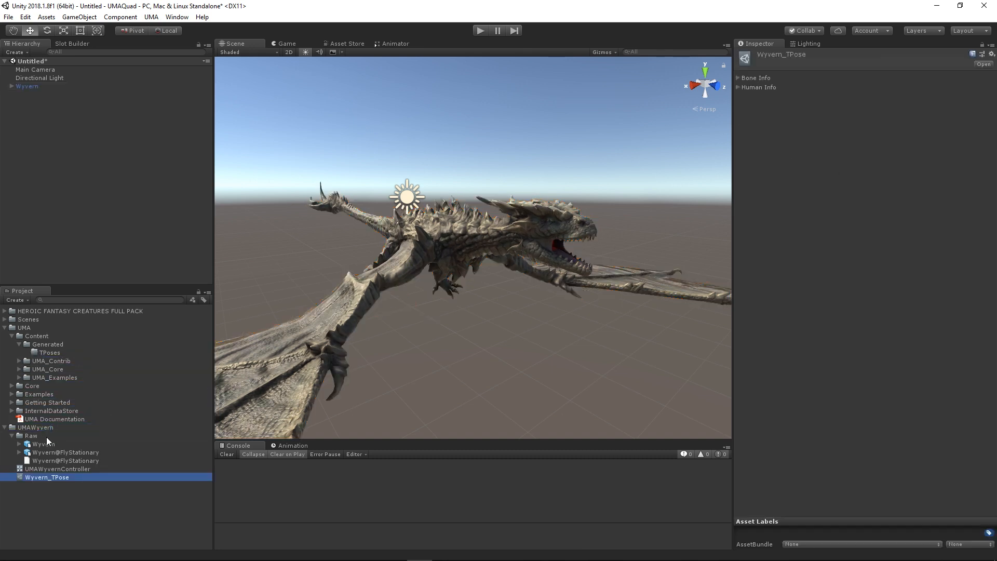
click(5, 327)
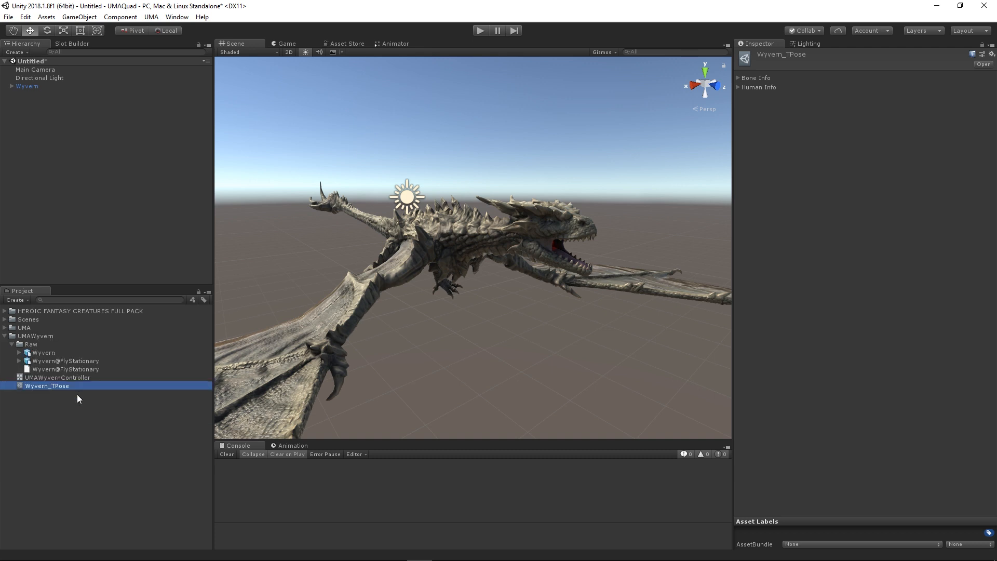
click(4, 336)
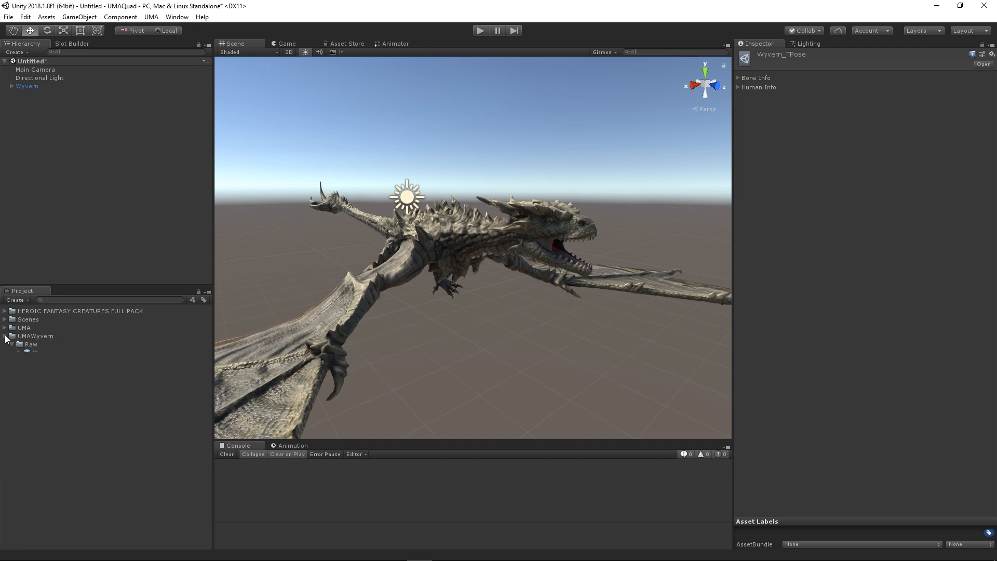
Replace the Wyvern object in the scene with the UMA_DCS and UMADynamicCharacterAvatar prefabs from UMA's Getting Started folder.
click(32, 86)
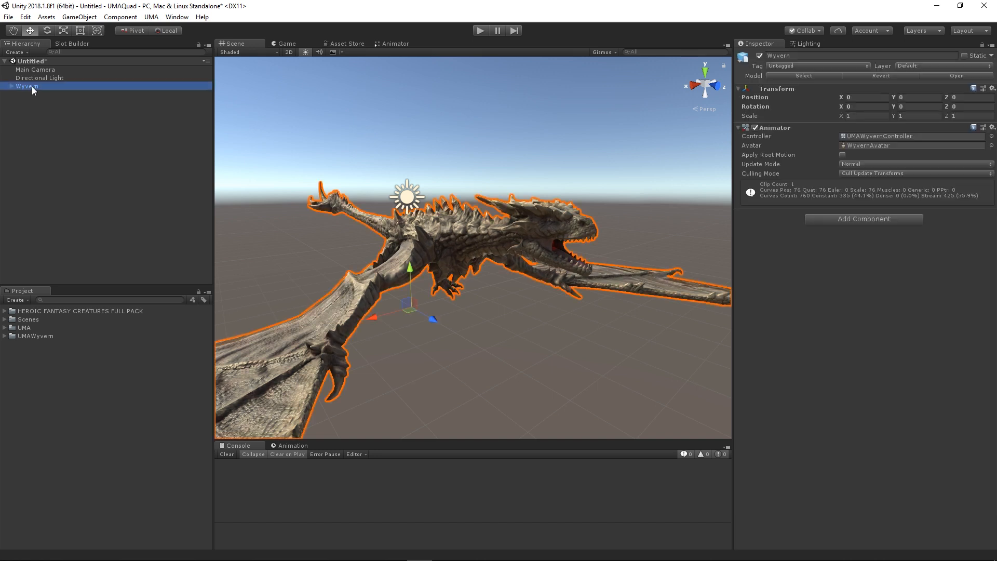
key(Delete)
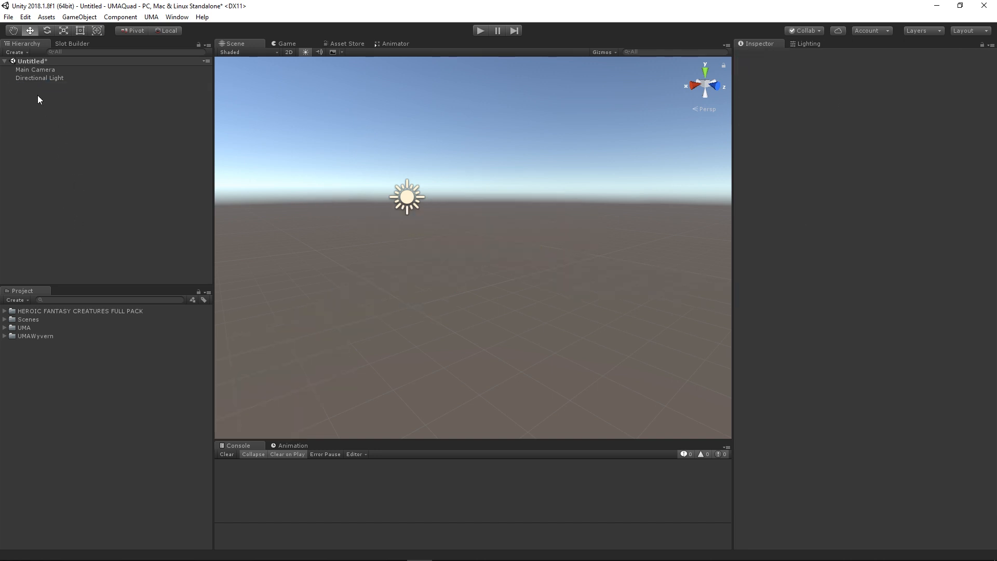
click(4, 328)
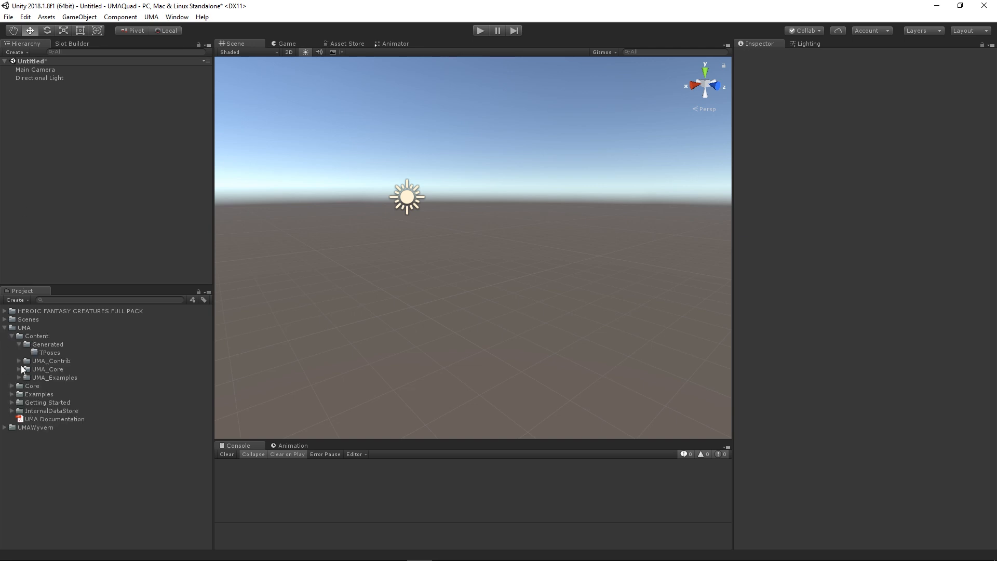
click(11, 336)
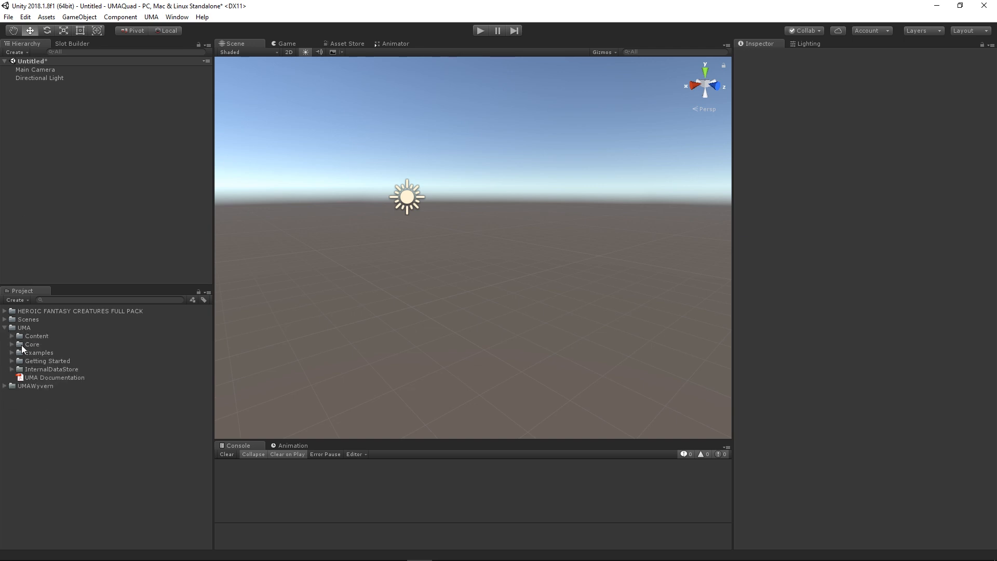
click(11, 361)
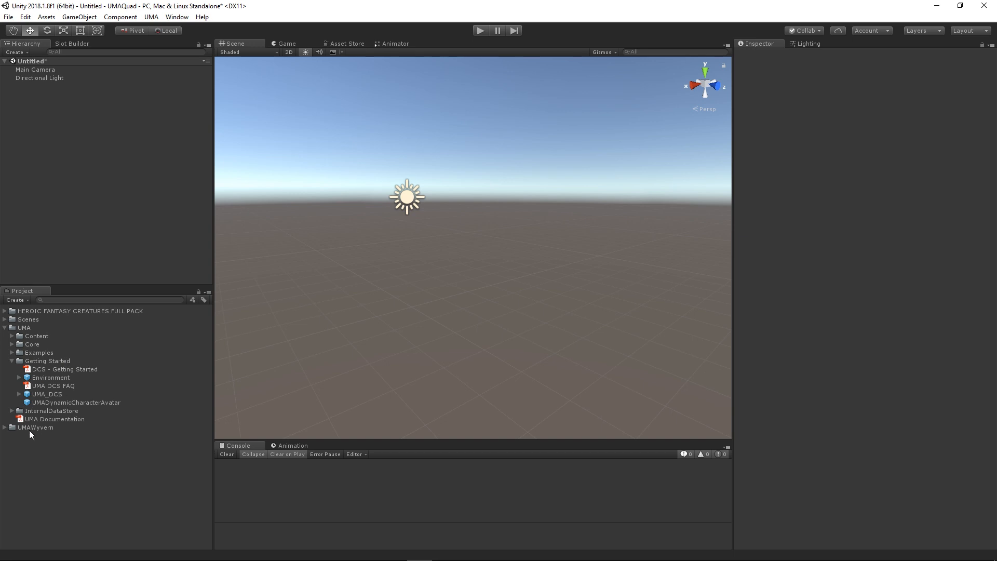
drag(47, 395, 114, 193)
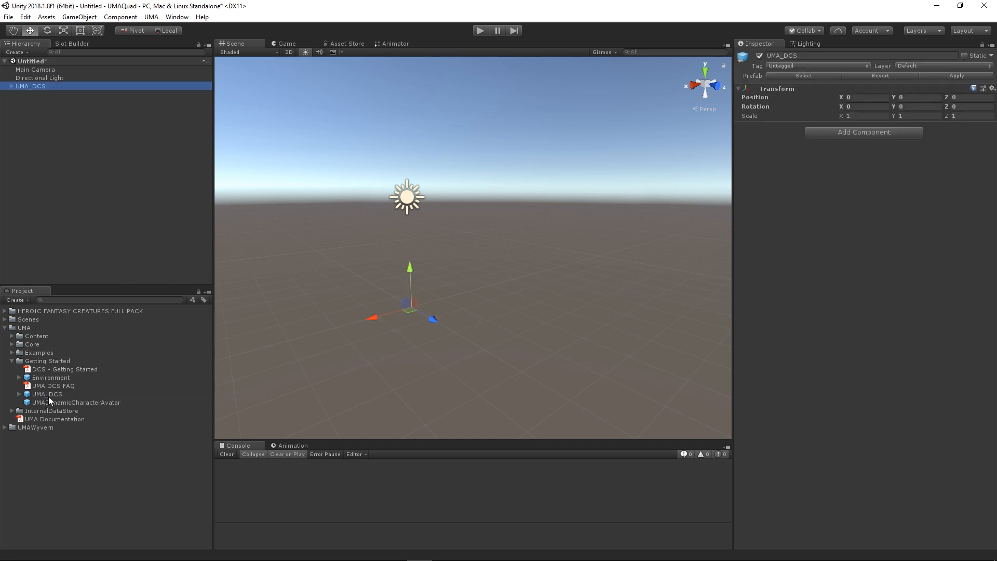
drag(46, 403, 96, 191)
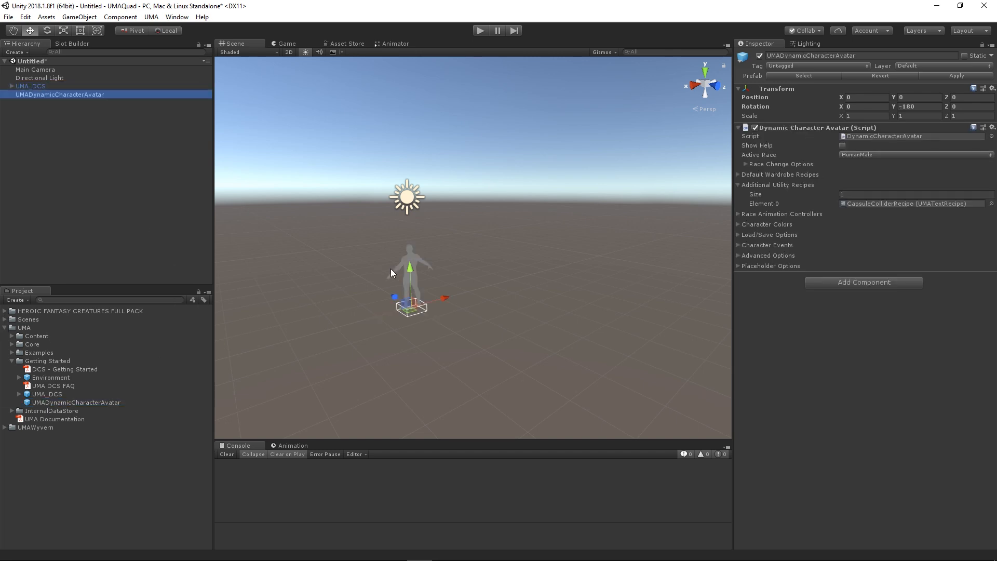
click(5, 328)
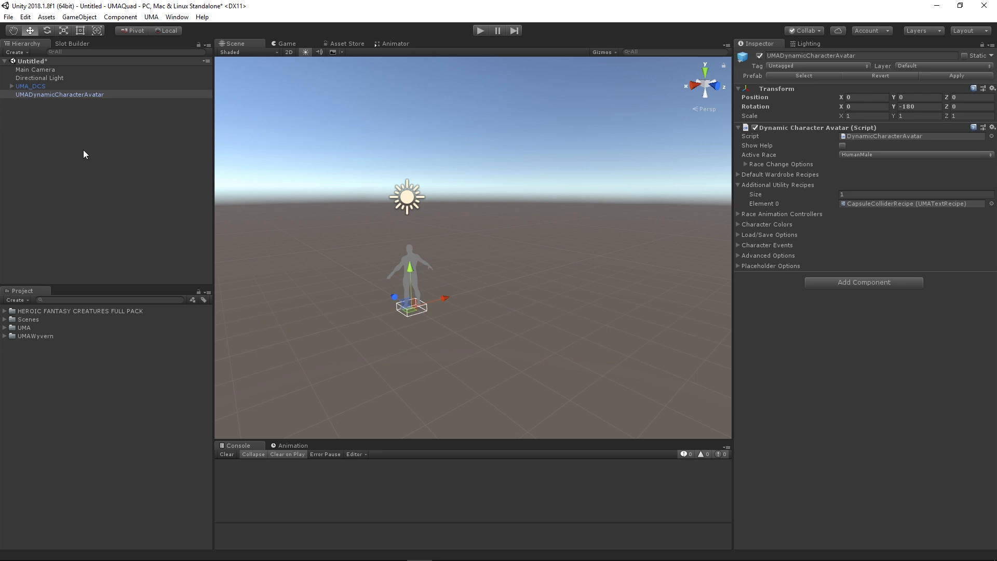
Set the UMADynamicCharacterAvatar's Y rotation to 0 and enable Rebuild Skeleton in its race change options.
click(919, 107)
text(0)
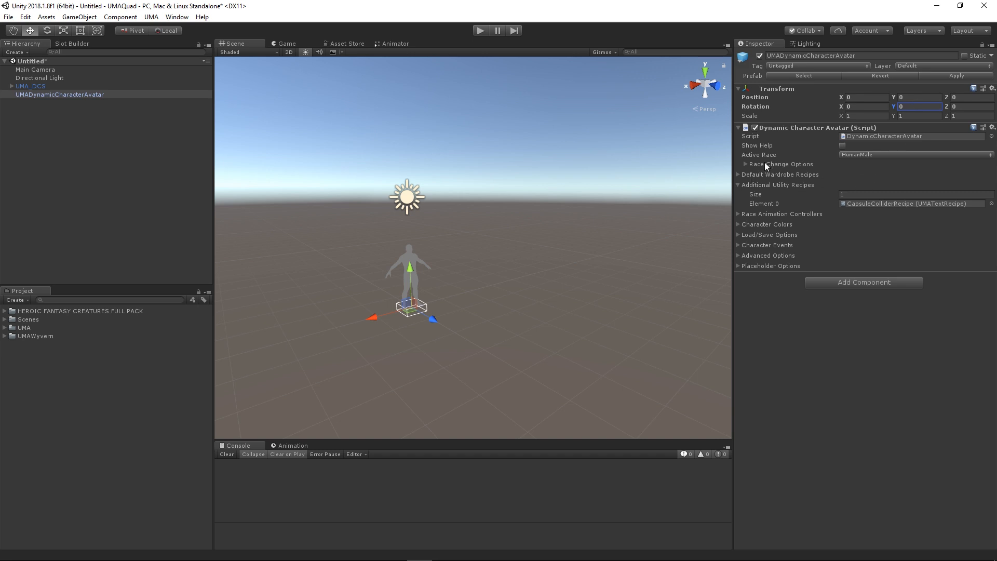
click(738, 185)
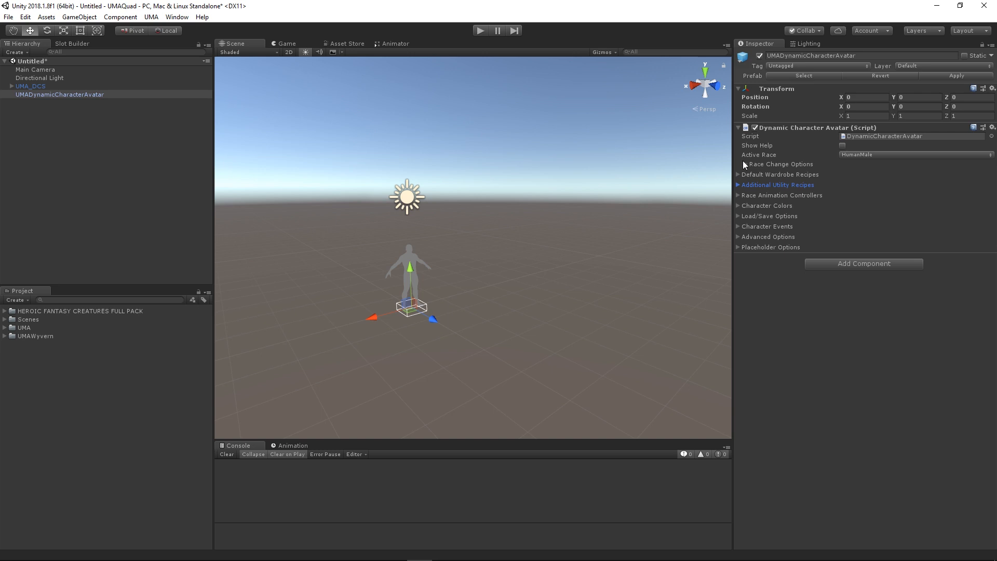
click(746, 164)
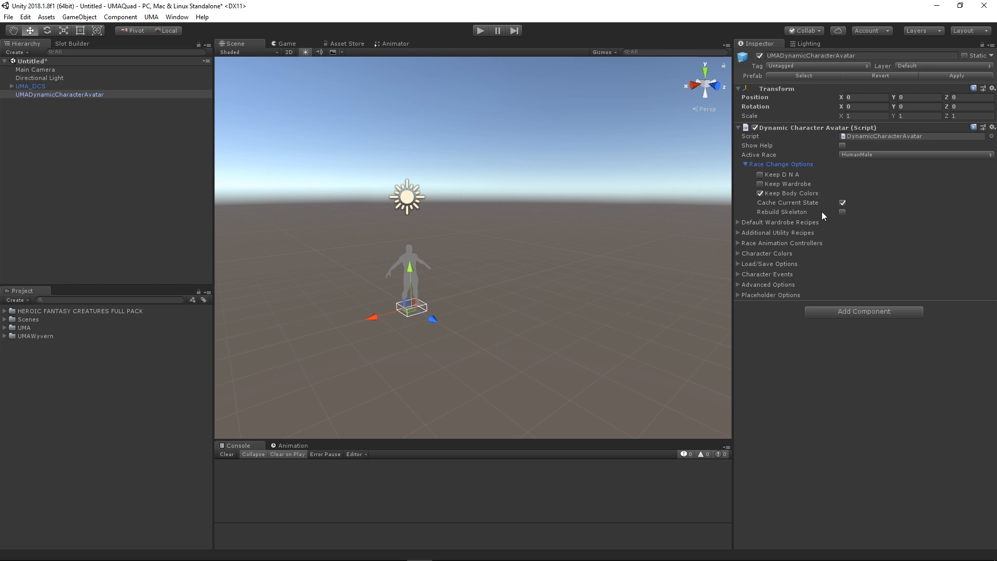
click(843, 213)
click(745, 164)
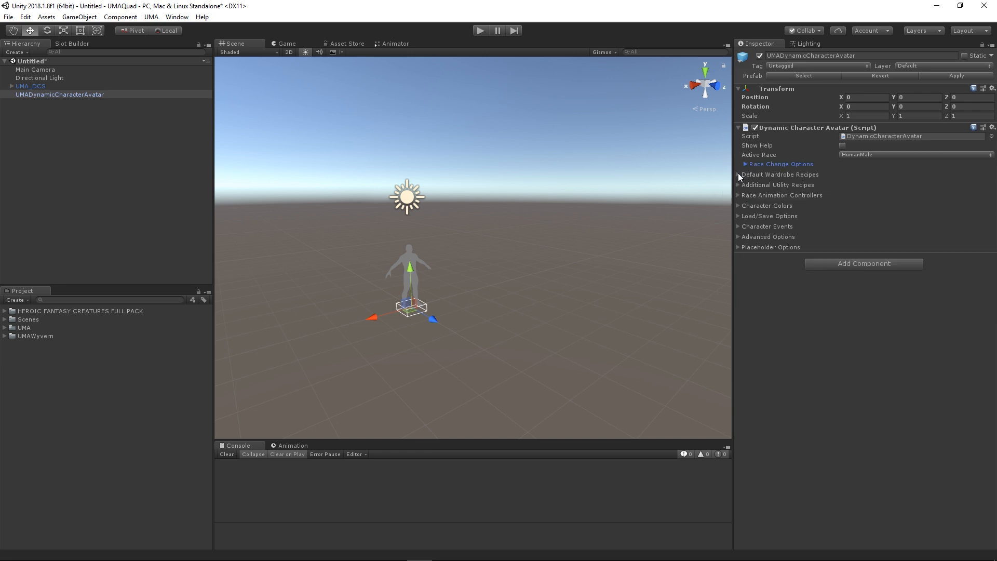
Set the size of the avatar's Additional Utility Recipes list to 0.
click(738, 185)
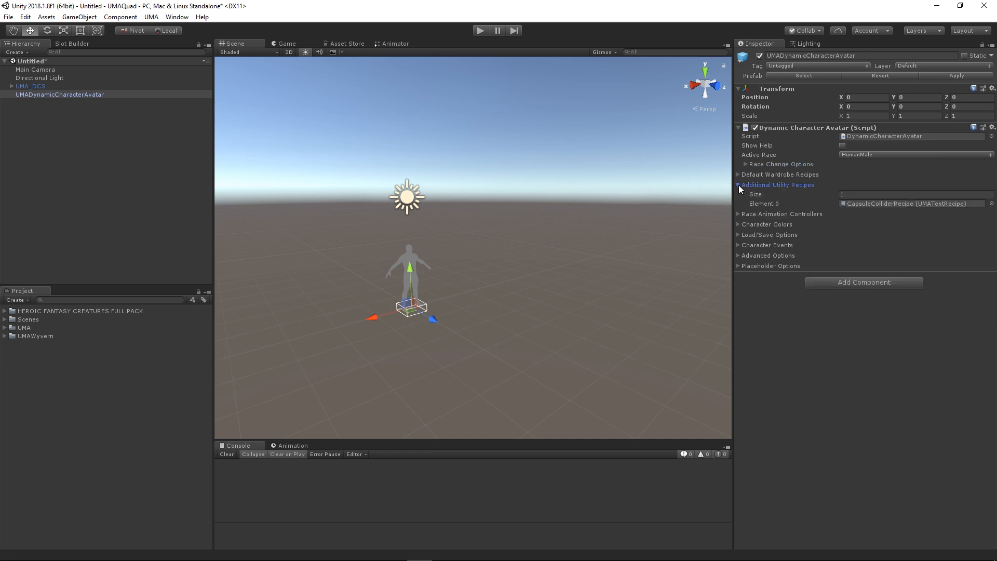
click(860, 195)
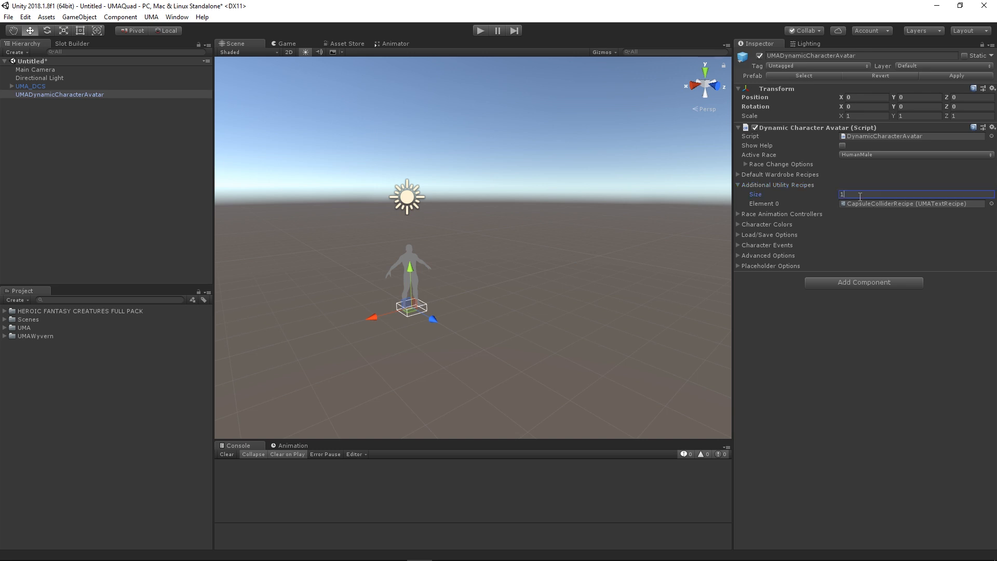
key(Return)
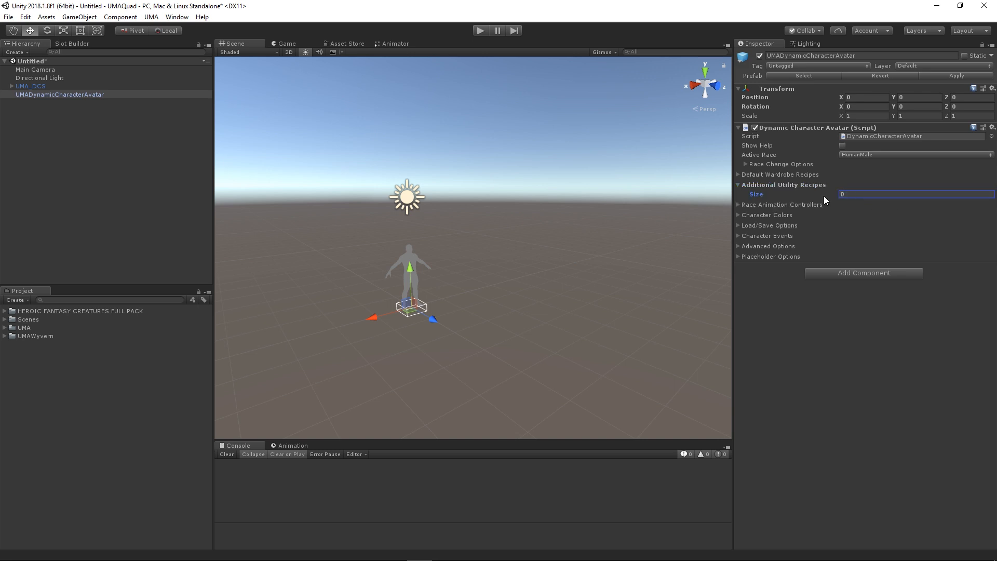
click(738, 185)
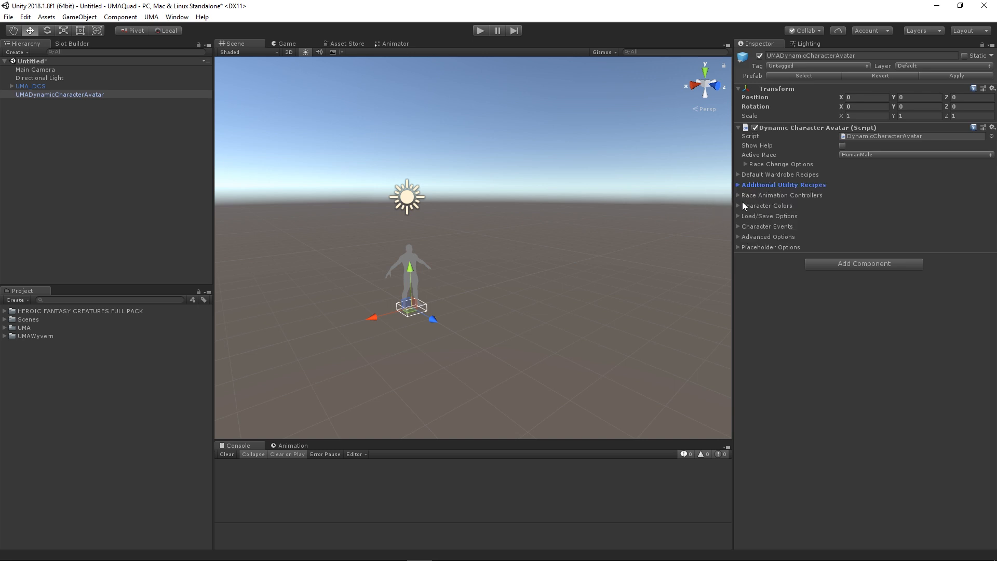
Assign UMAWyvernController from the UMAWyvern folder as the avatar's Default Animation Controller.
click(738, 196)
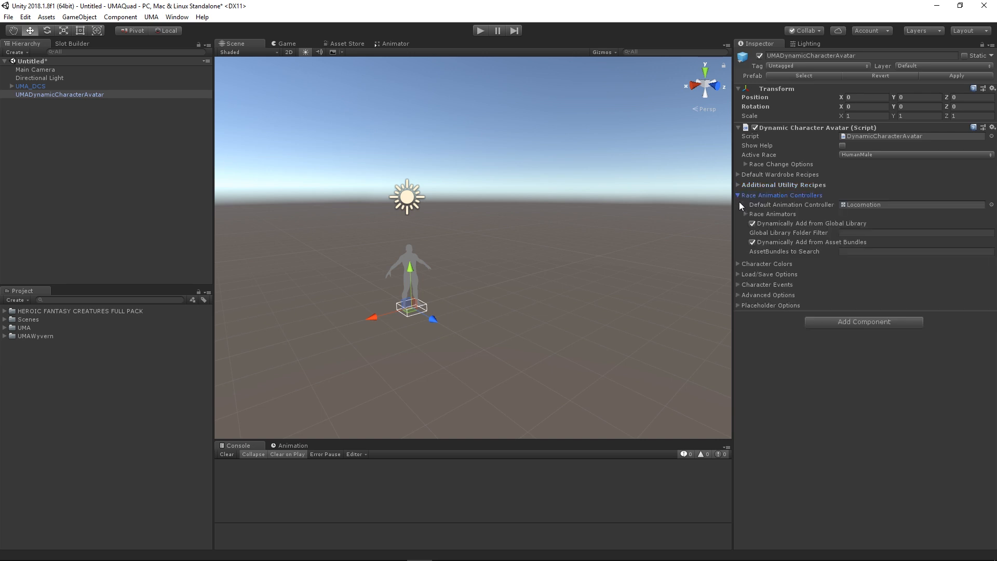
click(4, 336)
drag(32, 380, 886, 204)
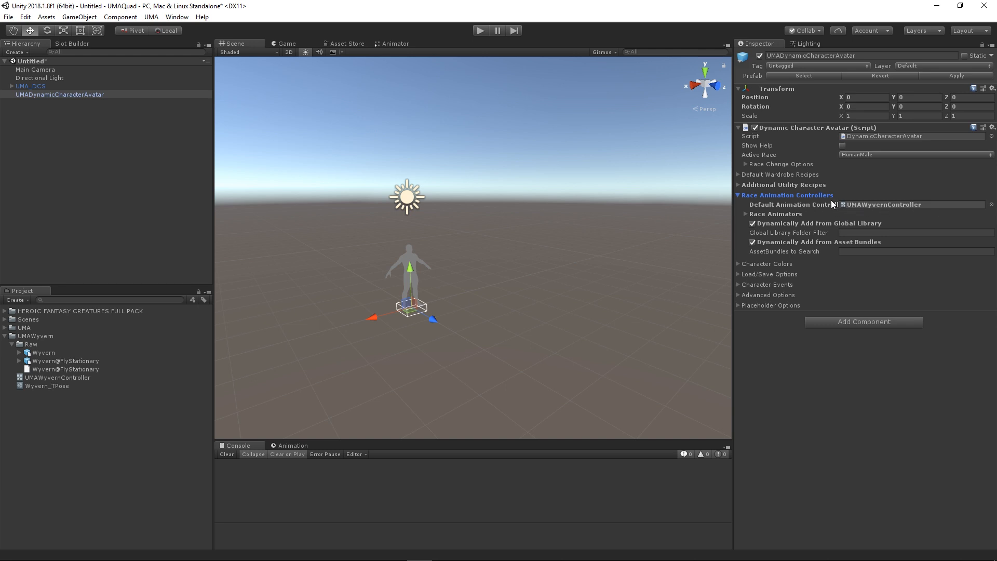
click(750, 196)
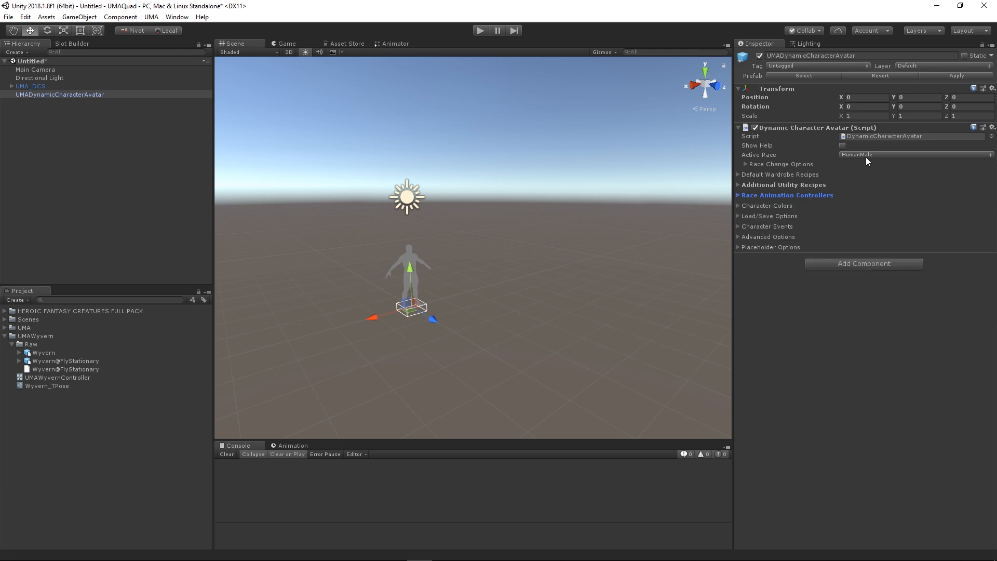
Run the scene to check the UMADynamicCharacterAvatar and stop it again.
click(480, 32)
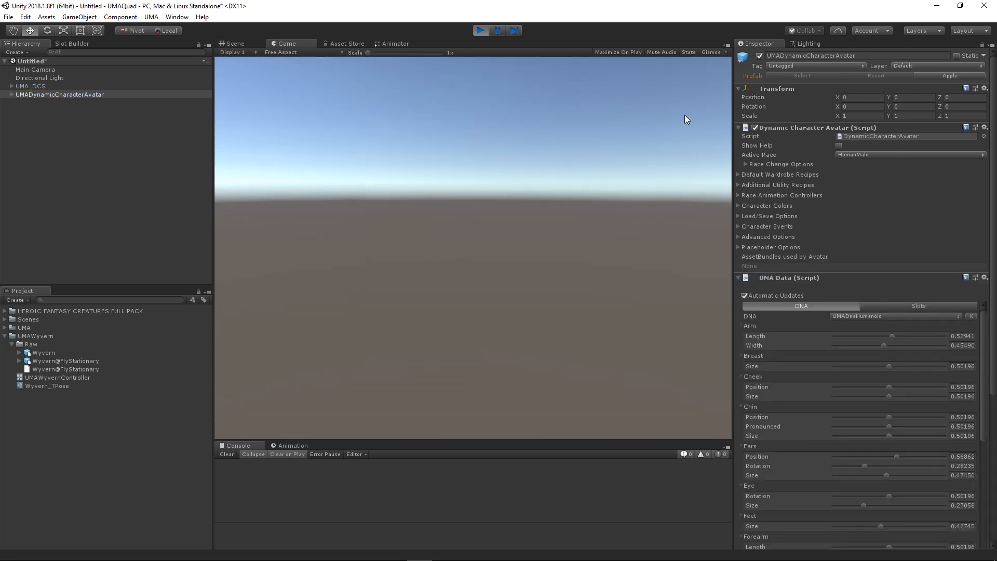
click(480, 30)
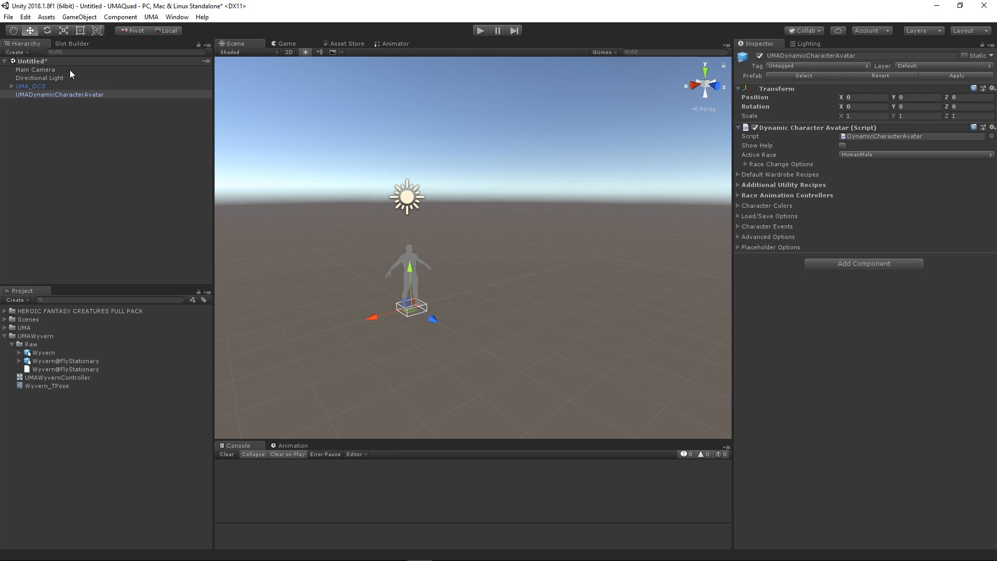
Assign the WYVERN skinned mesh from the raw Wyvern model as the Slot Mesh in the Slot Builder.
click(72, 44)
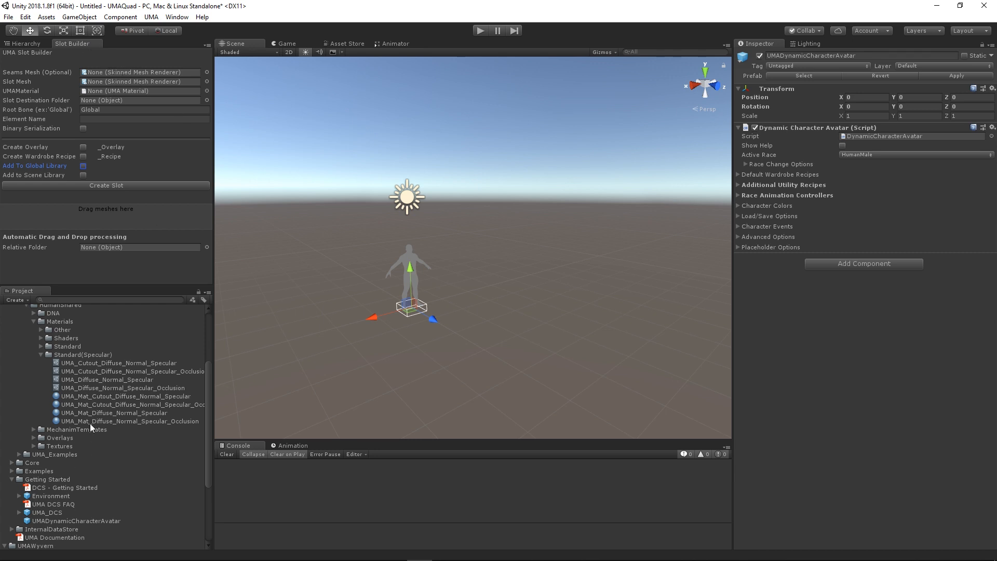
scroll(31, 363, up, 10)
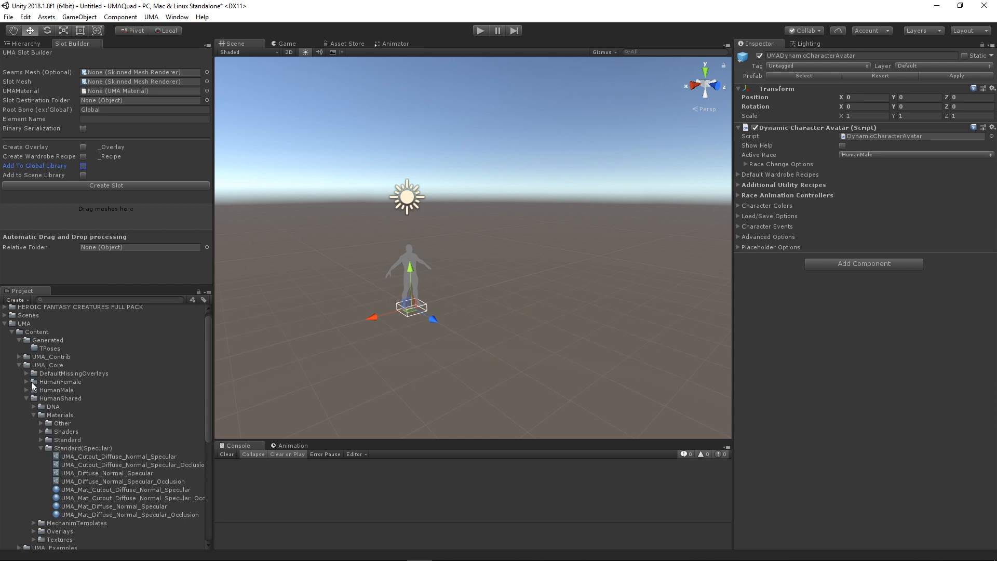
click(5, 328)
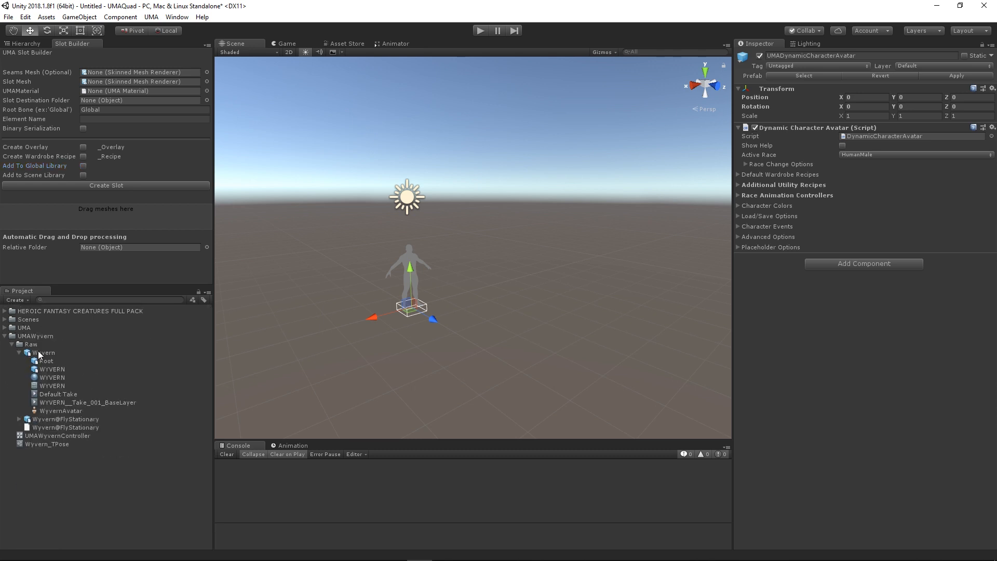
drag(52, 369, 160, 82)
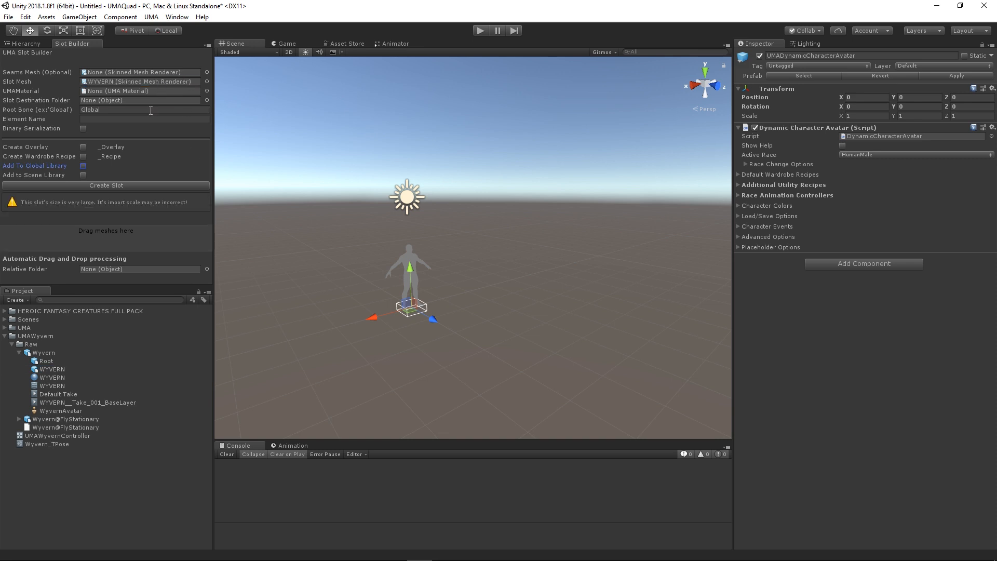
Set the slot's UMAMaterial to UMA_Diffuse_Normal_Specular_Occlusion.
click(4, 311)
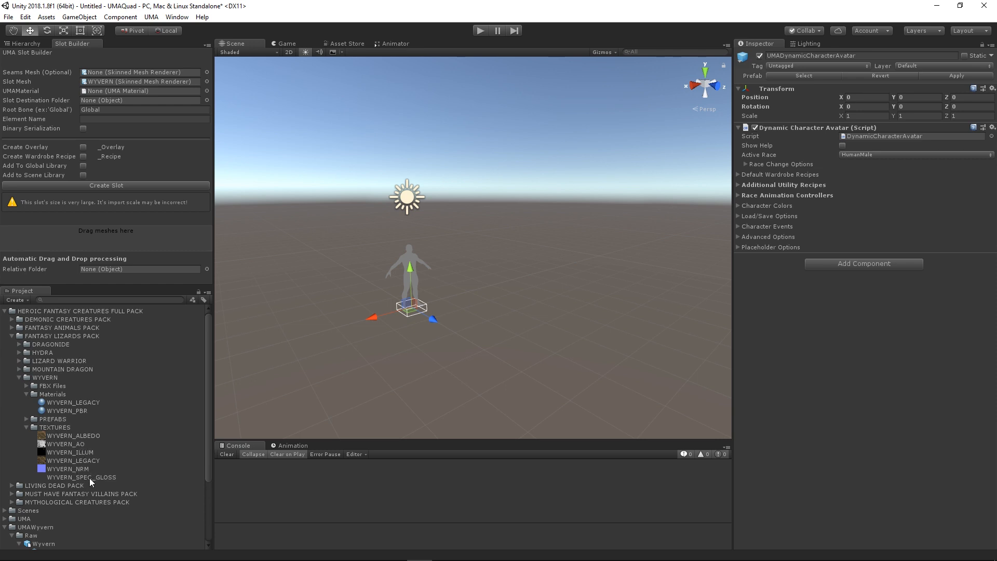
click(207, 90)
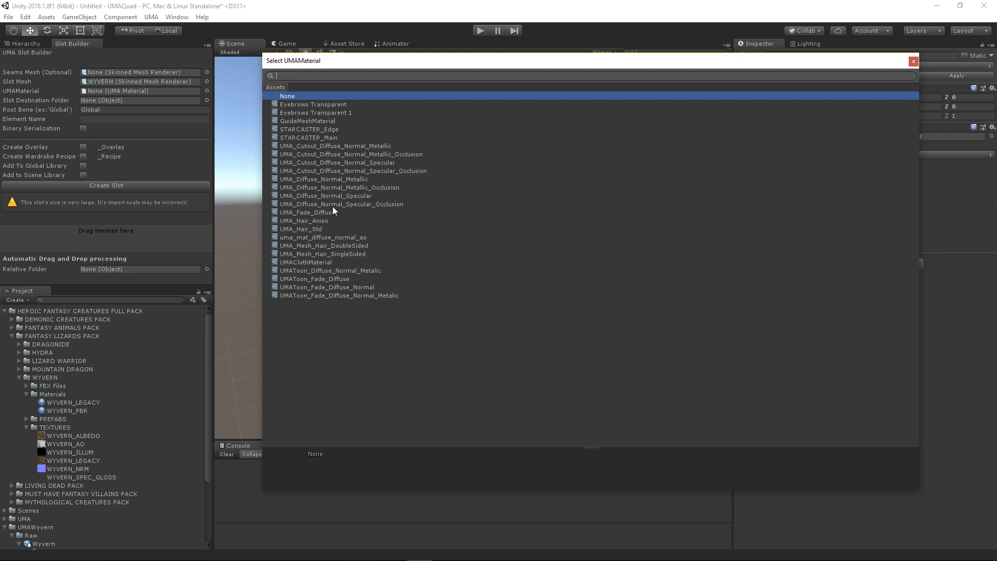
click(370, 204)
double_click(370, 205)
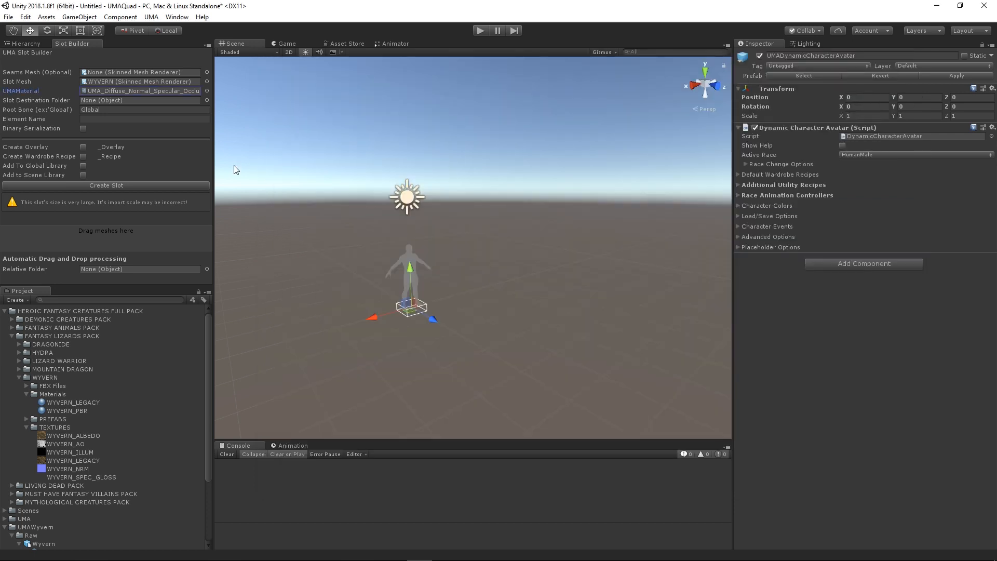
Set the slot destination folder to UMAWyvern and the element name to WyvernBase.
click(4, 311)
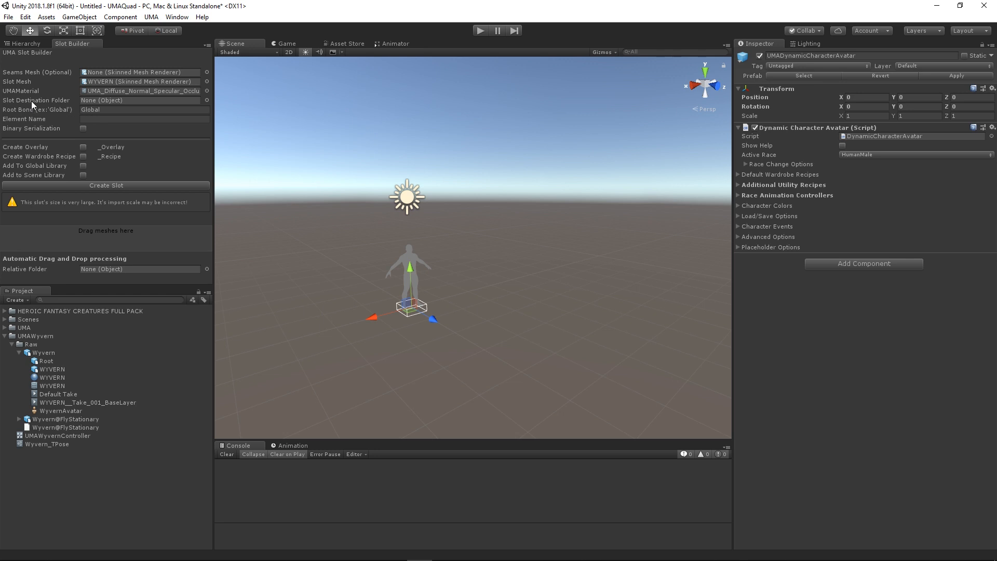
drag(36, 336, 138, 101)
click(92, 119)
text(Wyv)
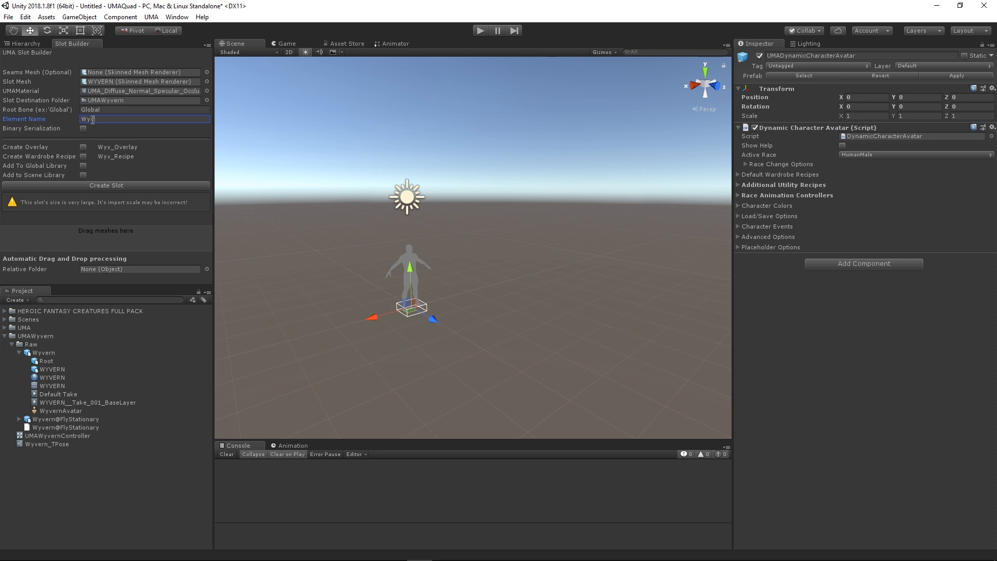
text(ernBase)
Enable Create Overlay and Add To Global Library, and create the WyvernBase slot.
click(83, 147)
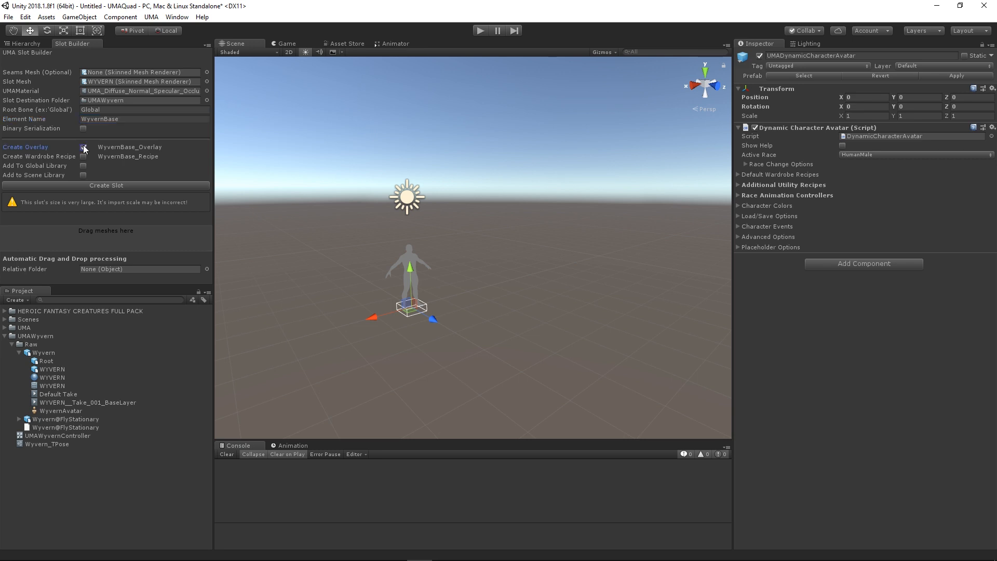
click(82, 165)
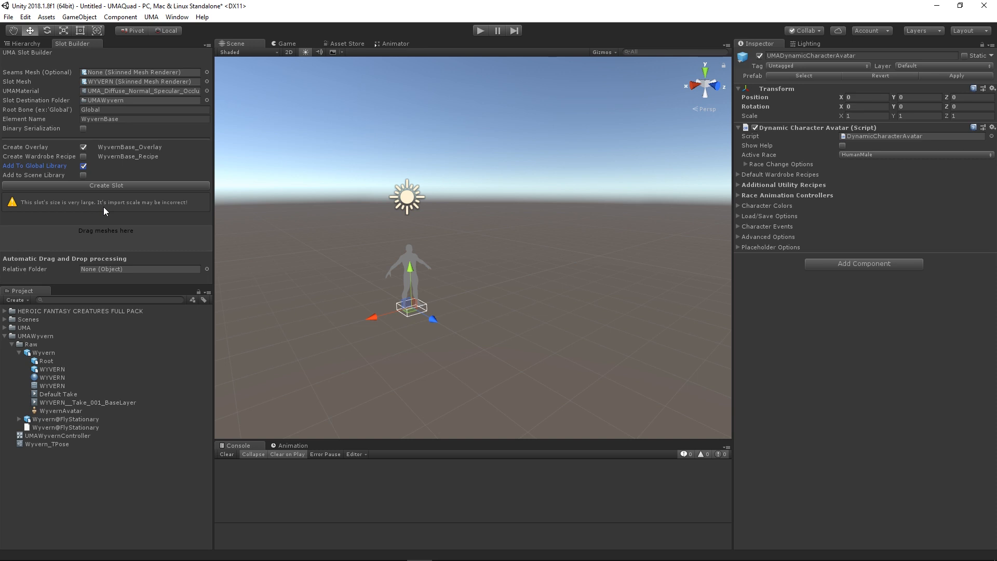
click(117, 185)
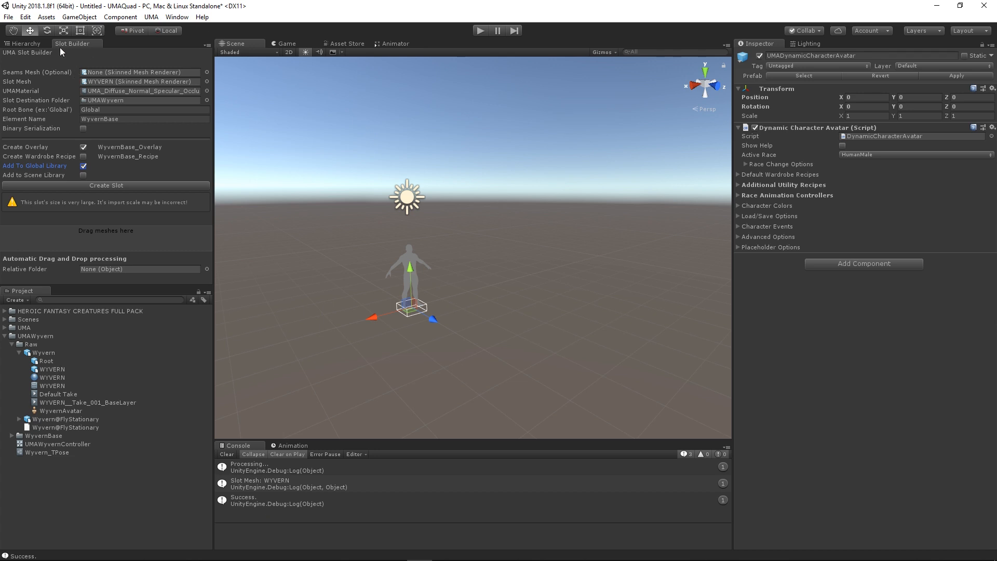
Assign WYVERN_ALBEDO, WYVERN_NRM, WYVERN_SPEC_GLOSS and WYVERN_AO to WyvernBase_Overlay's _MainTex, _BumpMap, _SpecGlossMap and _OcclusionMap textures respectively.
click(26, 44)
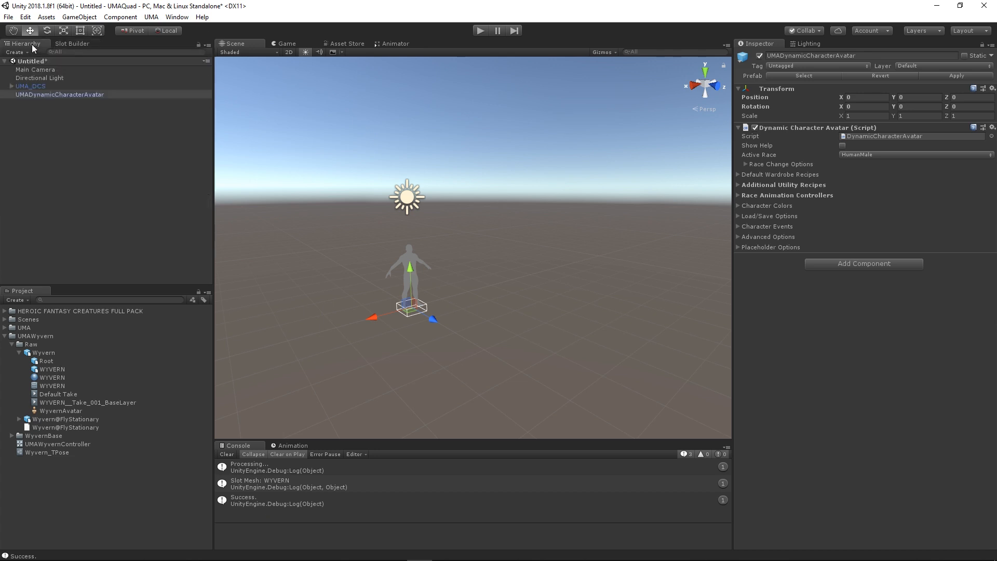
click(12, 344)
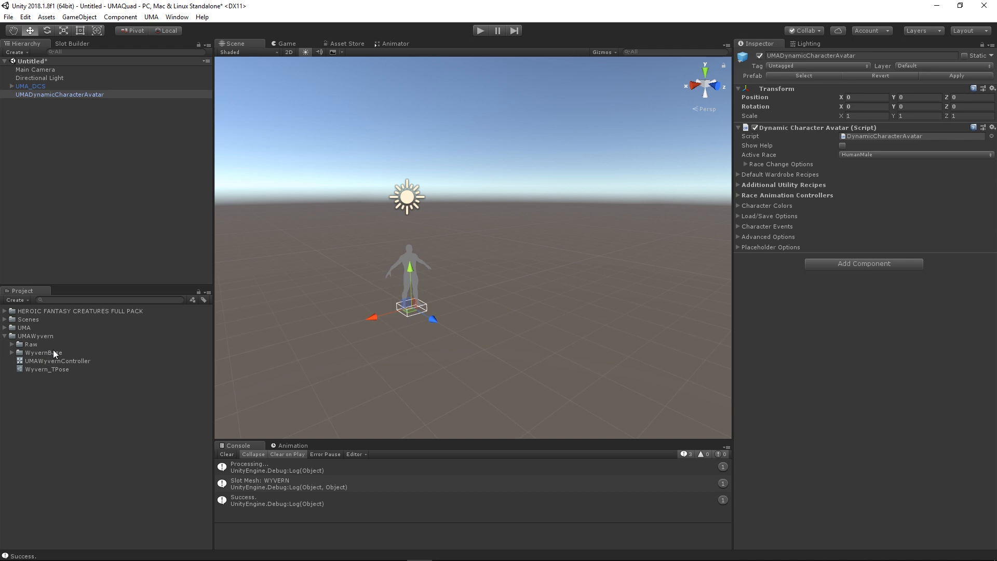
click(12, 353)
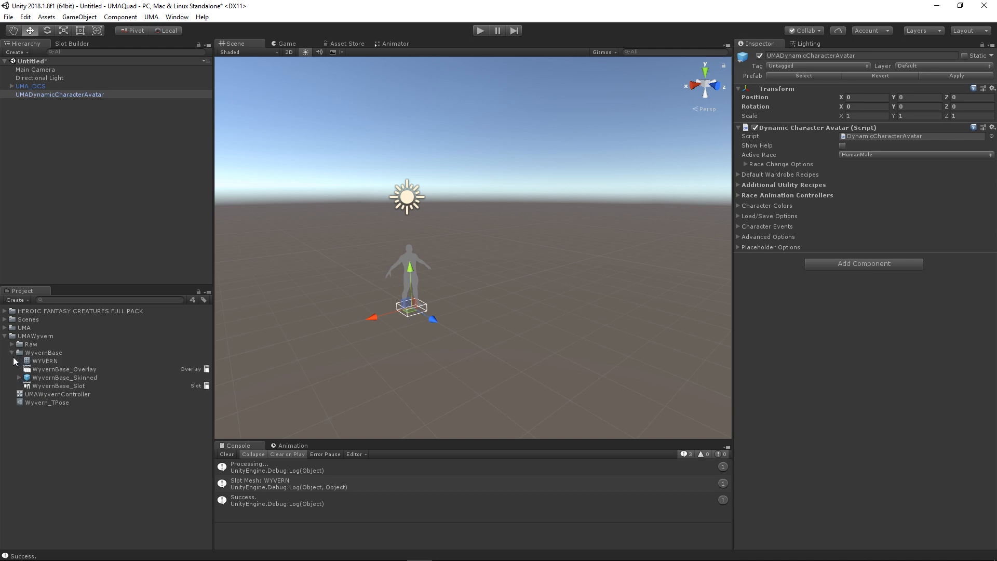
click(57, 370)
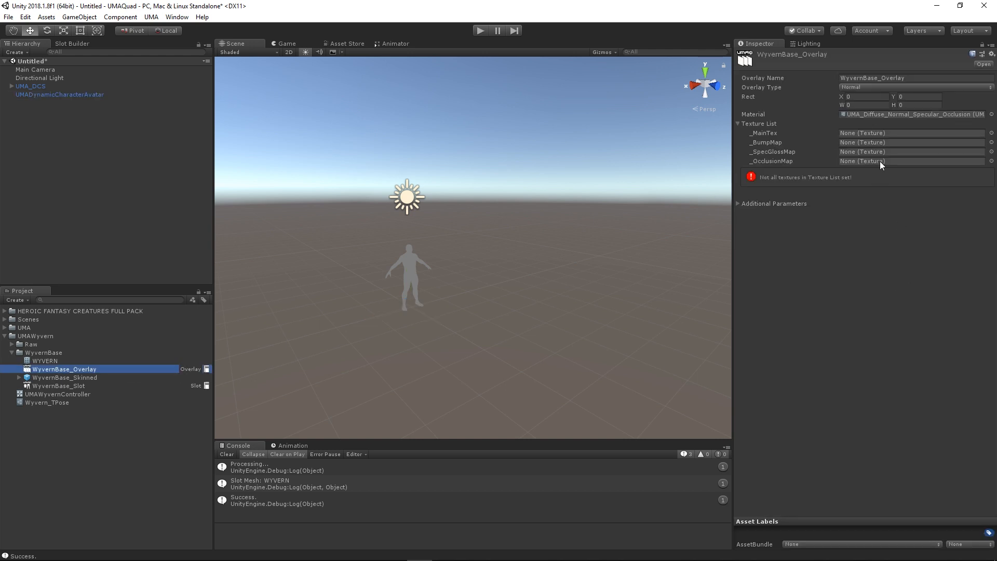
click(4, 311)
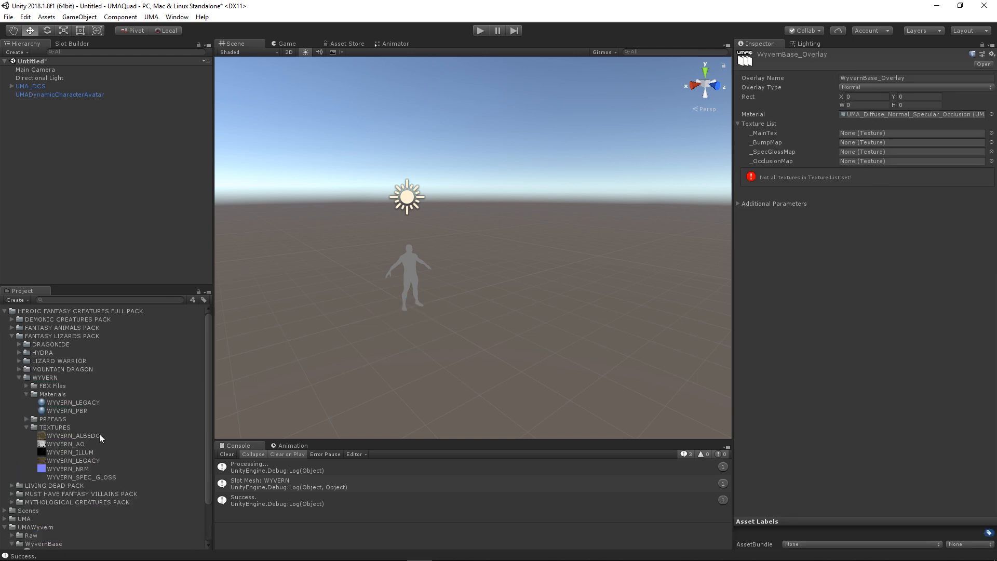
drag(76, 437, 870, 136)
drag(85, 469, 890, 143)
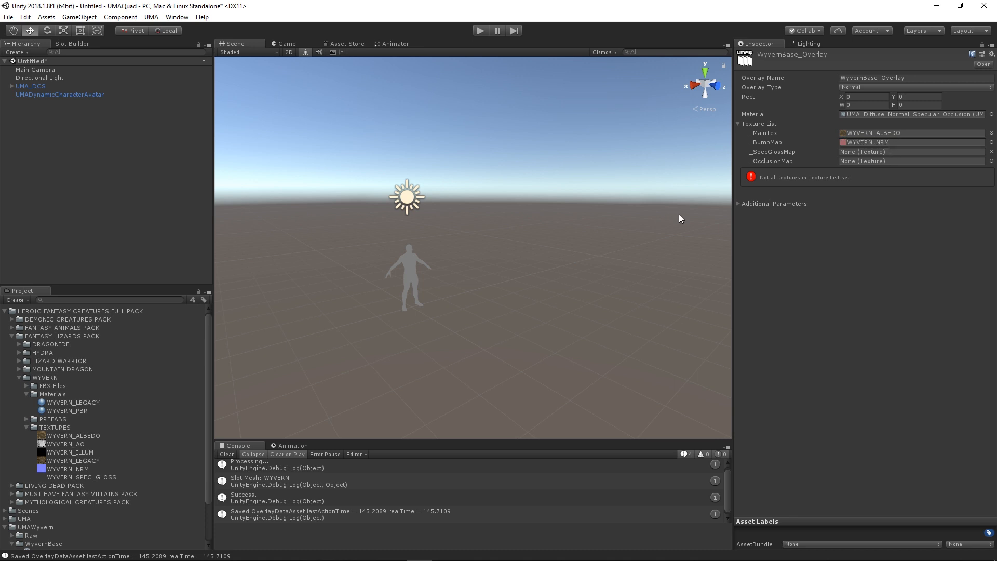
drag(82, 477, 899, 155)
drag(78, 444, 852, 162)
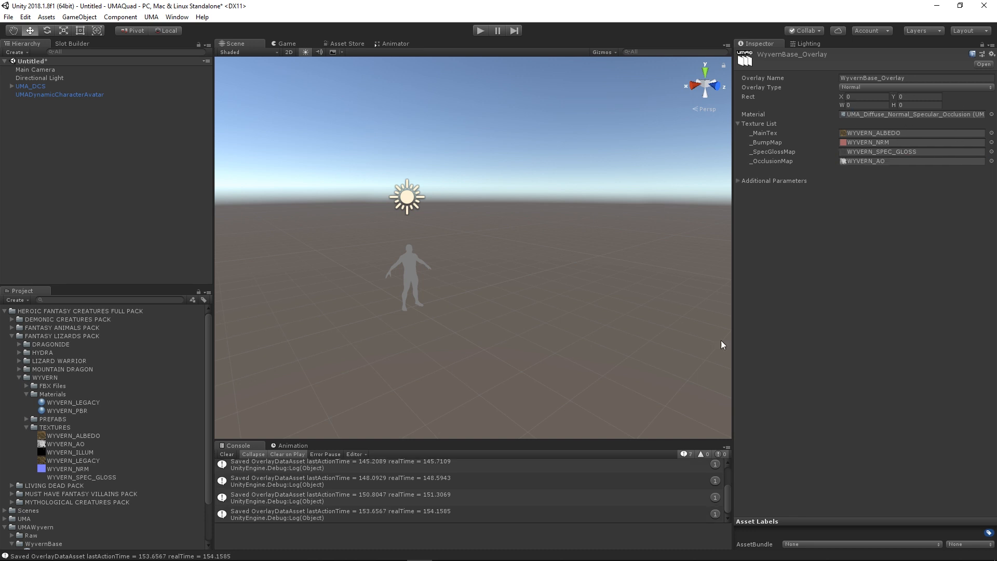
click(5, 311)
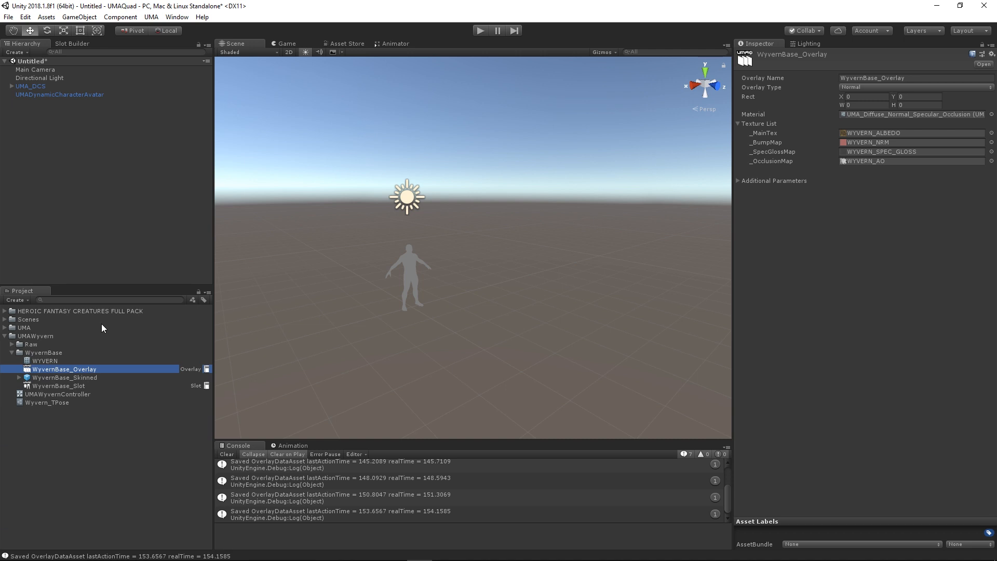
click(11, 352)
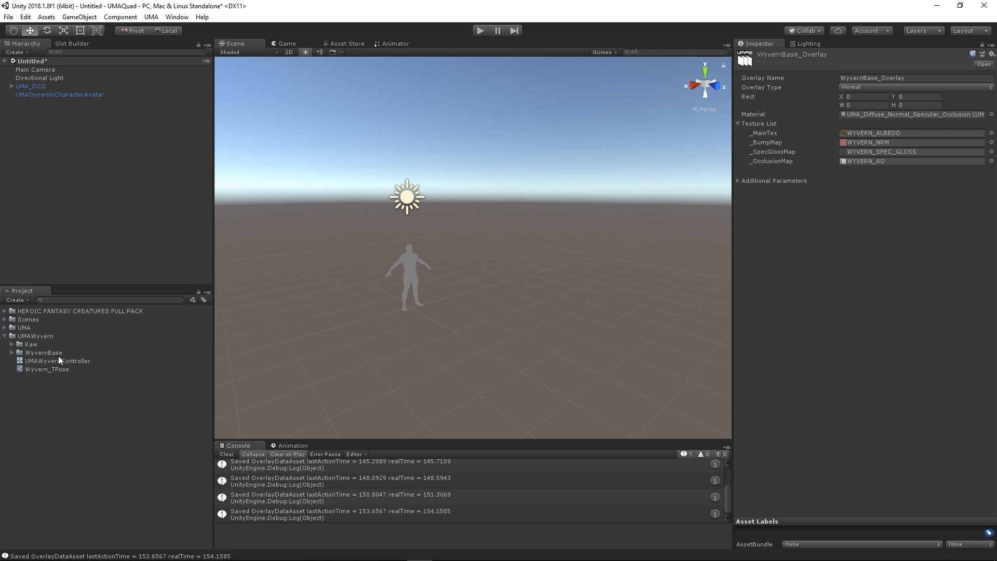
Create a UMA core Text Recipe in the UMAWyvern folder and name it WyvernBaseRecipe.
click(43, 336)
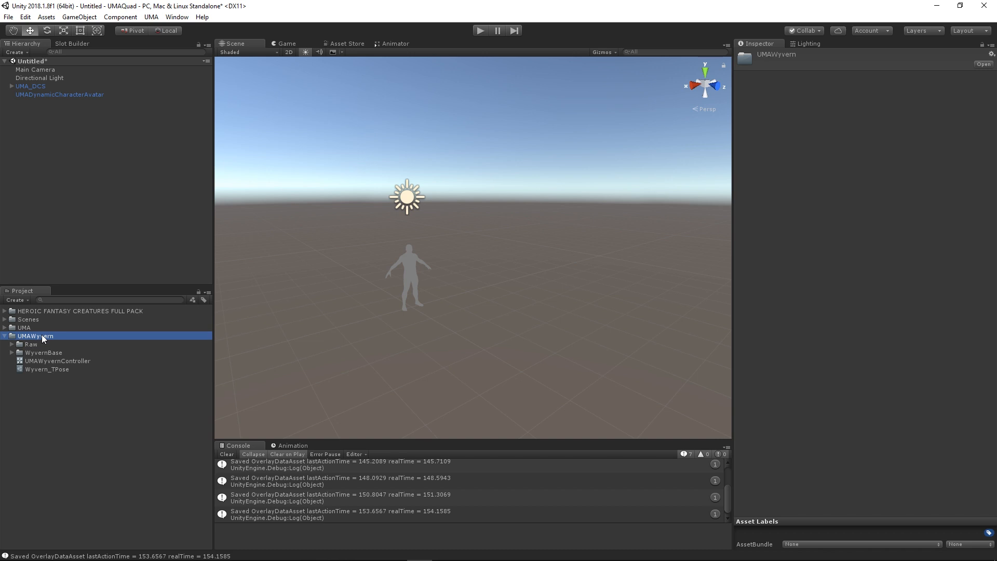
ctrl+click(42, 335)
click(29, 338)
right_click(31, 335)
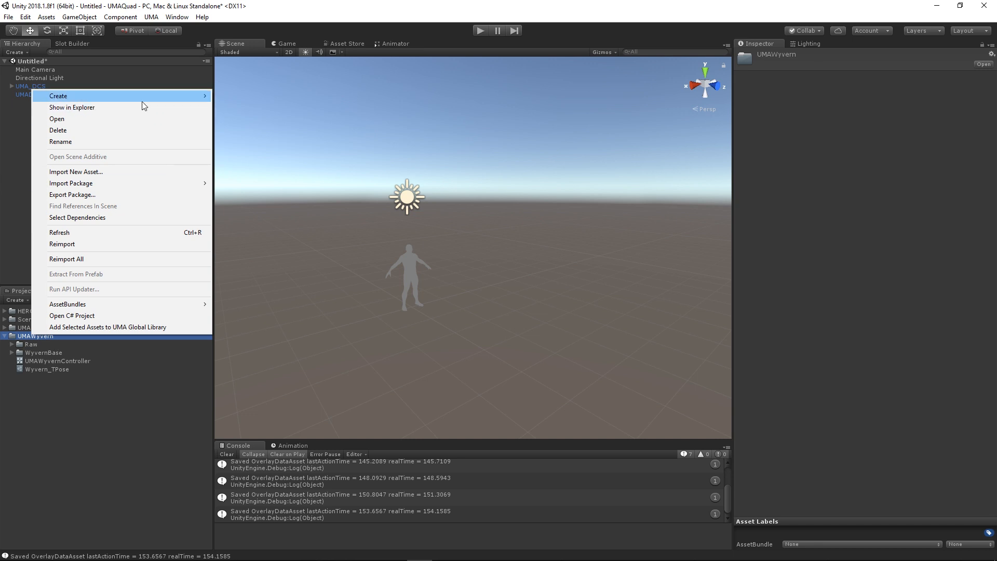
mouse_move(154, 98)
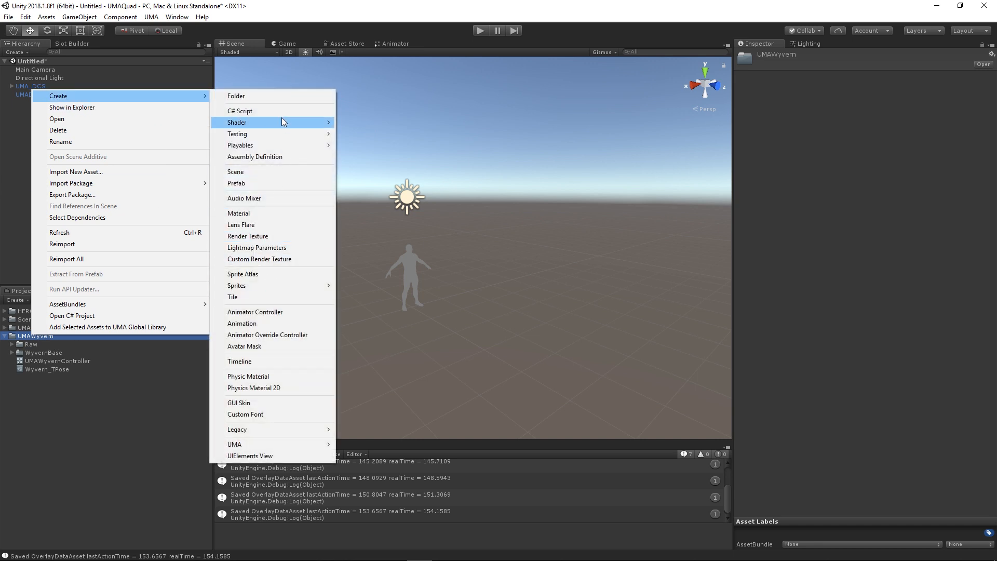
mouse_move(276, 448)
mouse_move(353, 447)
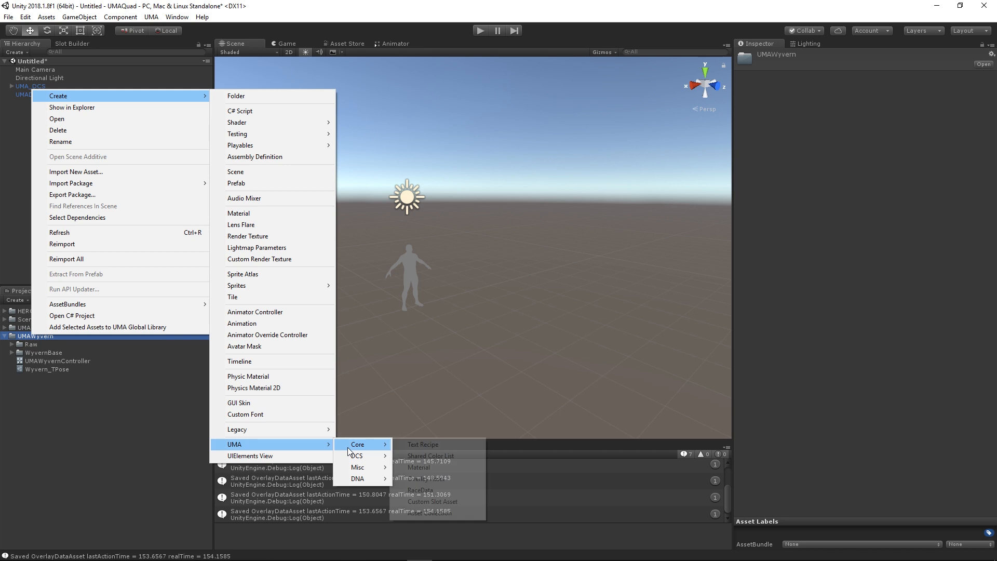
click(431, 448)
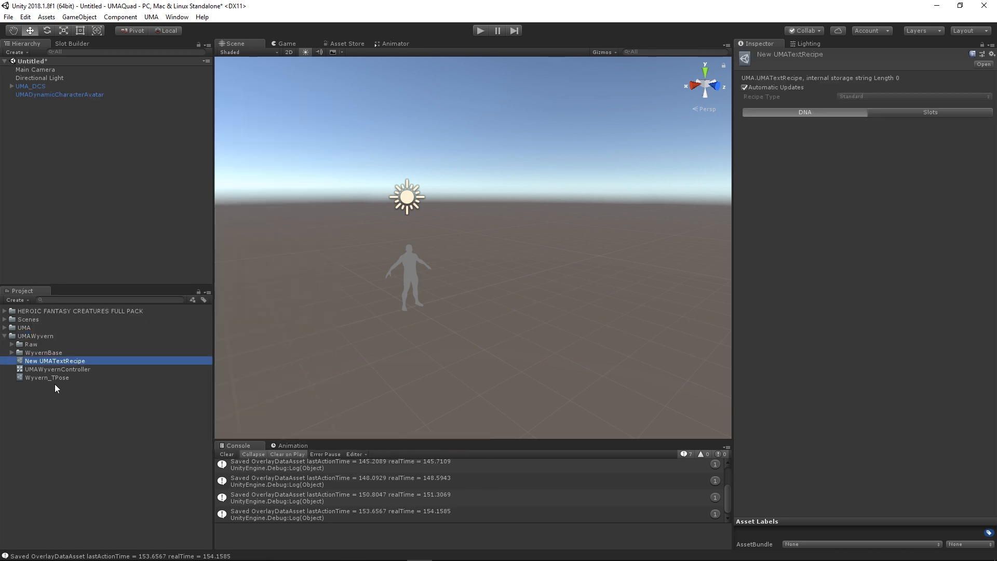
click(54, 363)
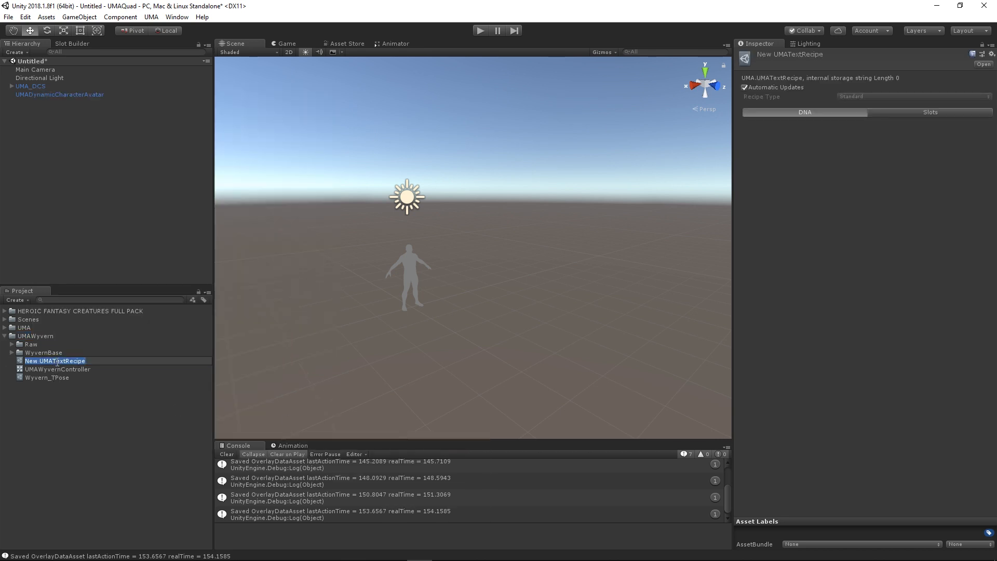
drag(66, 361, 1, 358)
text(WyvernBase)
key(Return)
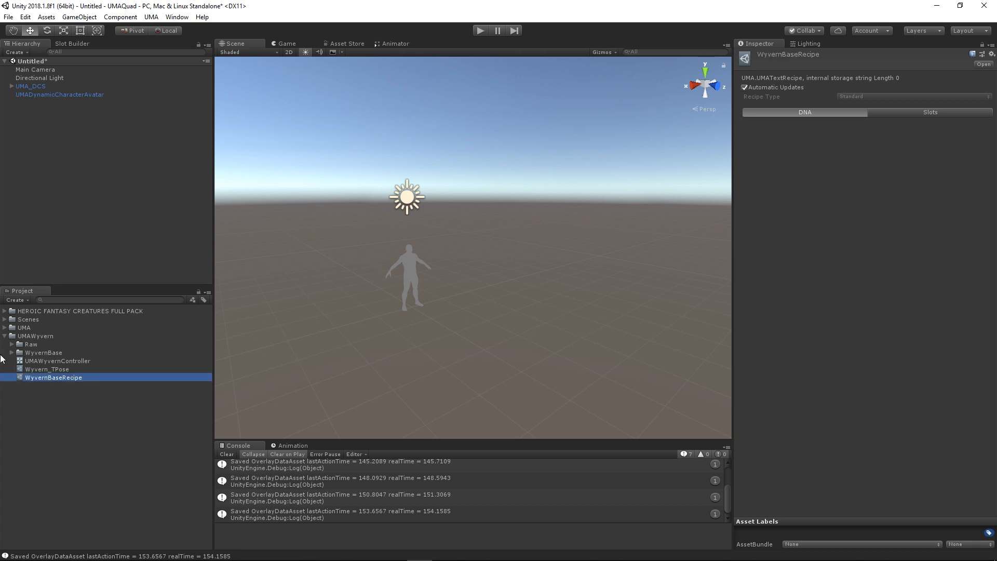
Create a UMA core RaceData asset in the UMAWyvern folder and name it WyvernRaceData.
right_click(67, 375)
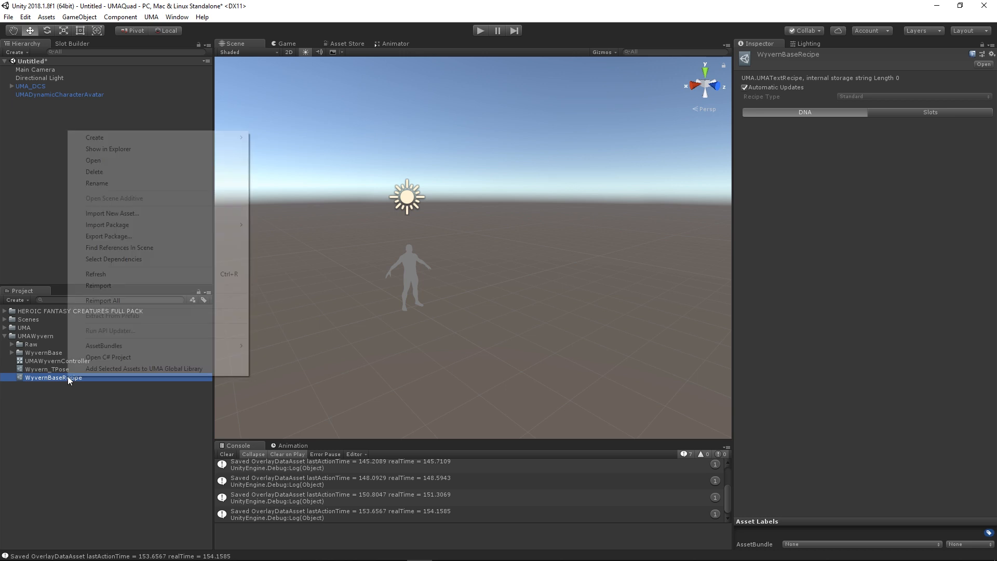
mouse_move(150, 137)
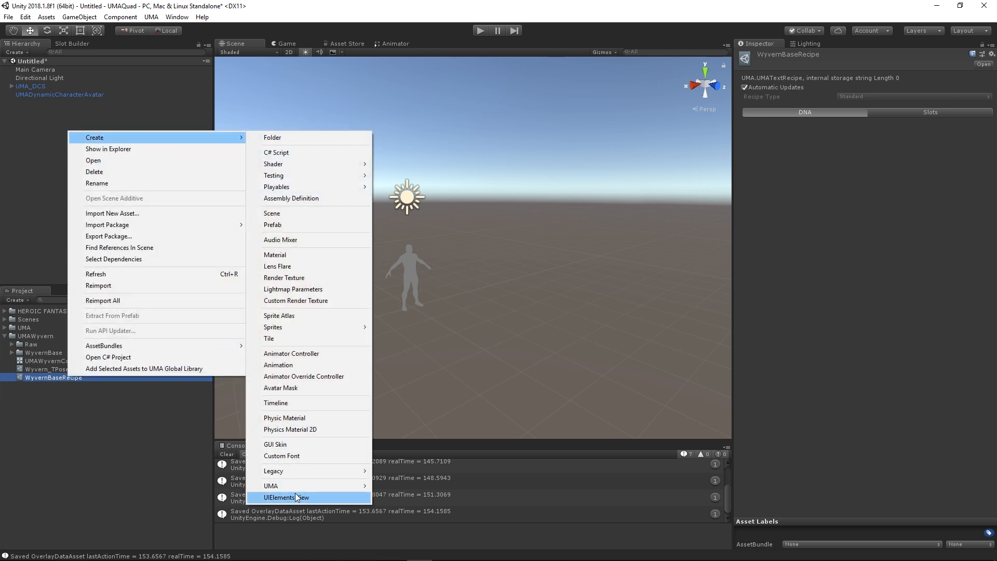
mouse_move(297, 485)
mouse_move(418, 488)
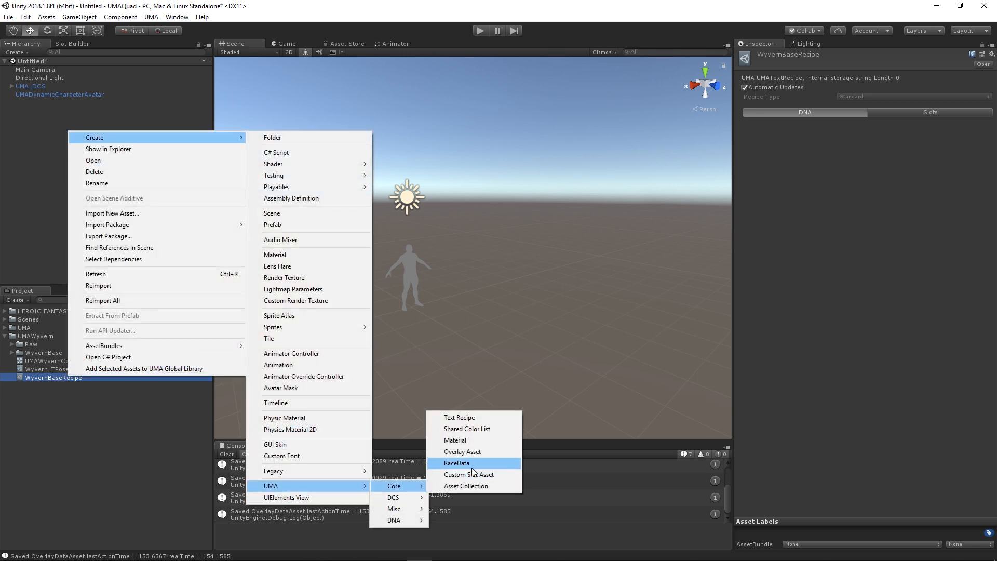
click(456, 463)
click(53, 360)
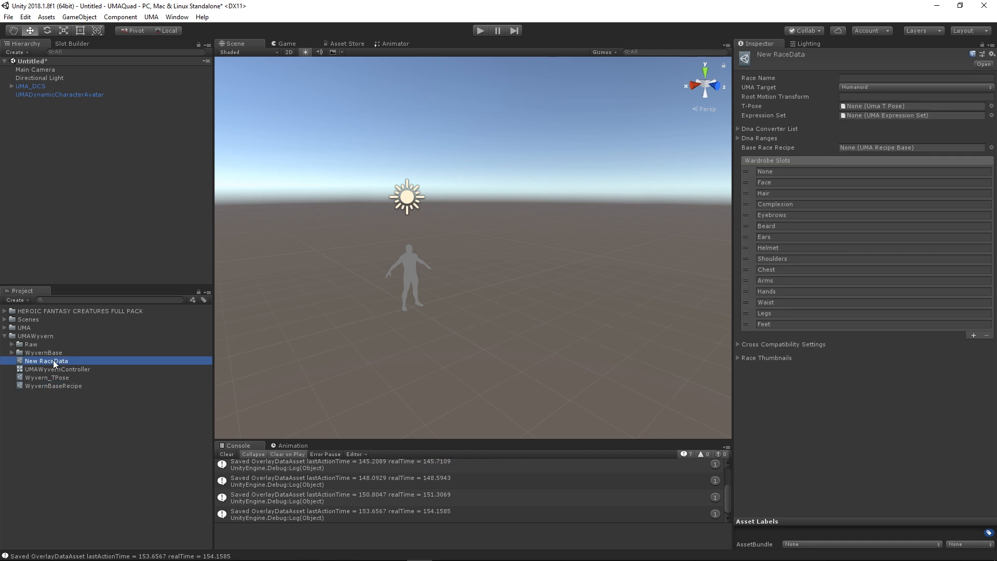
drag(40, 361, 1, 359)
text(Wyvern)
key(Return)
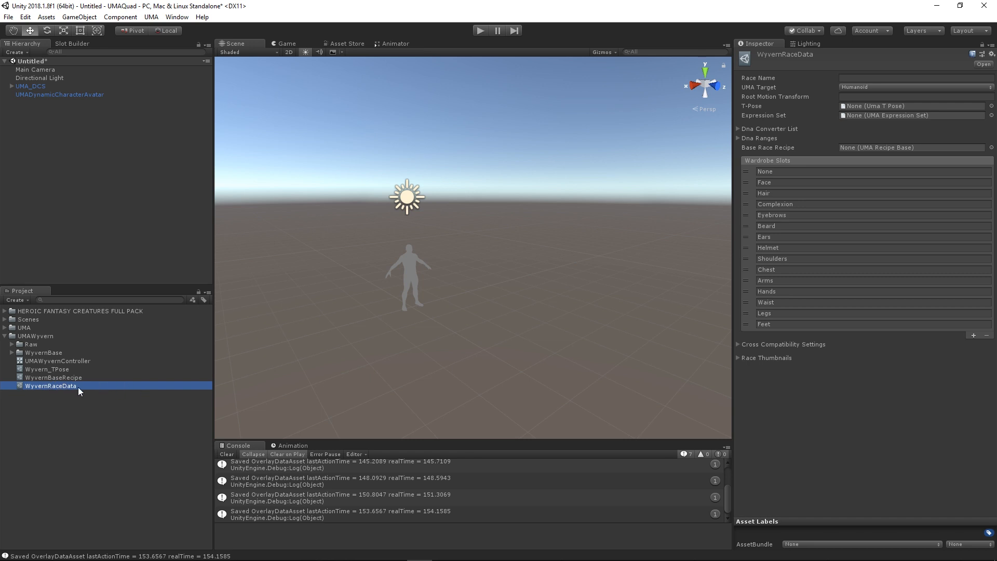
Set WyvernRaceData's race name to Wyvern and UMA target to Generic, and assign WyvernBaseRecipe as its base race recipe.
click(851, 77)
text(Wyvern)
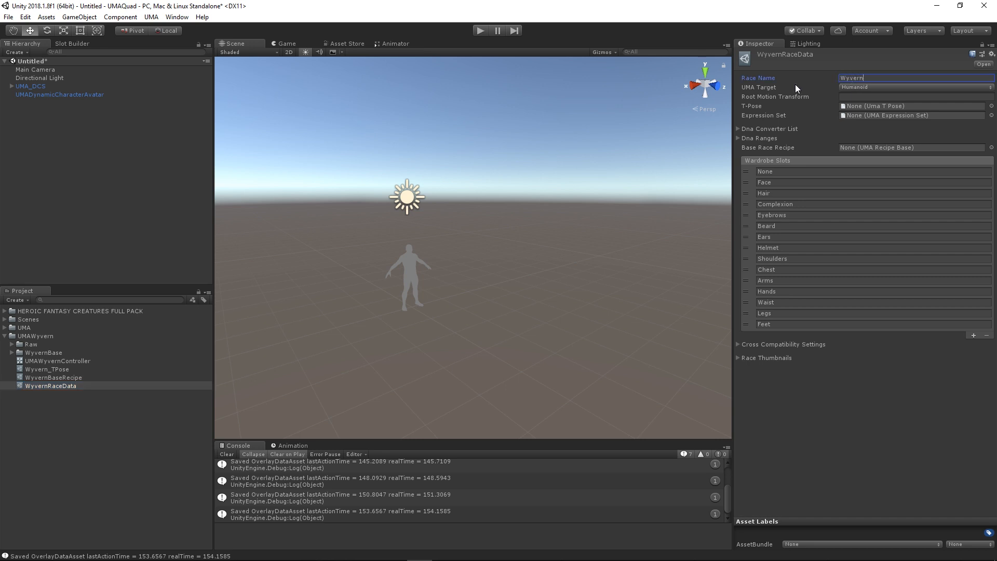
click(866, 88)
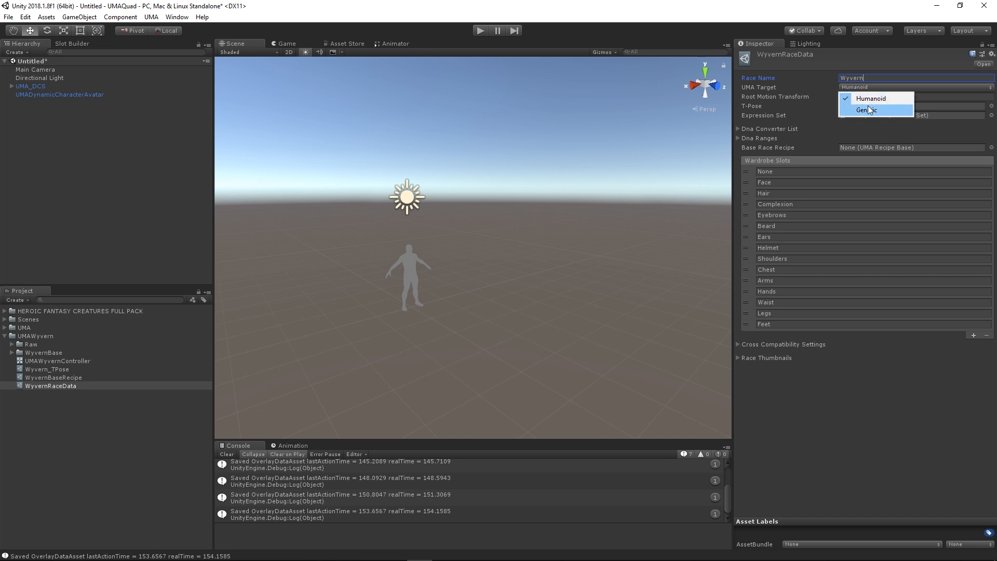
click(867, 110)
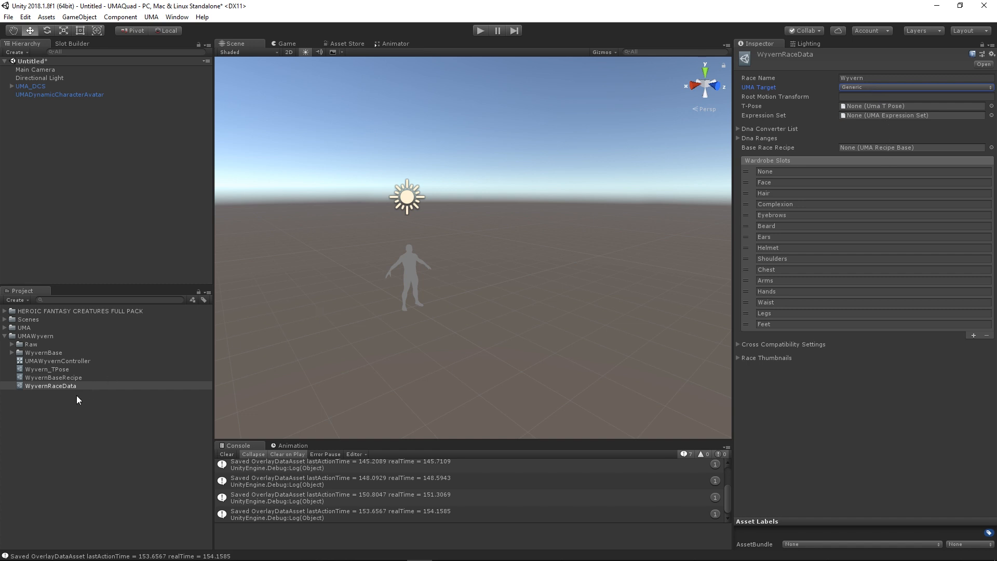
drag(46, 379, 871, 147)
Re-enter Wyvern as the race name and Generic as the UMA target, and assign Wyvern_TPose as the race's T-Pose.
click(849, 78)
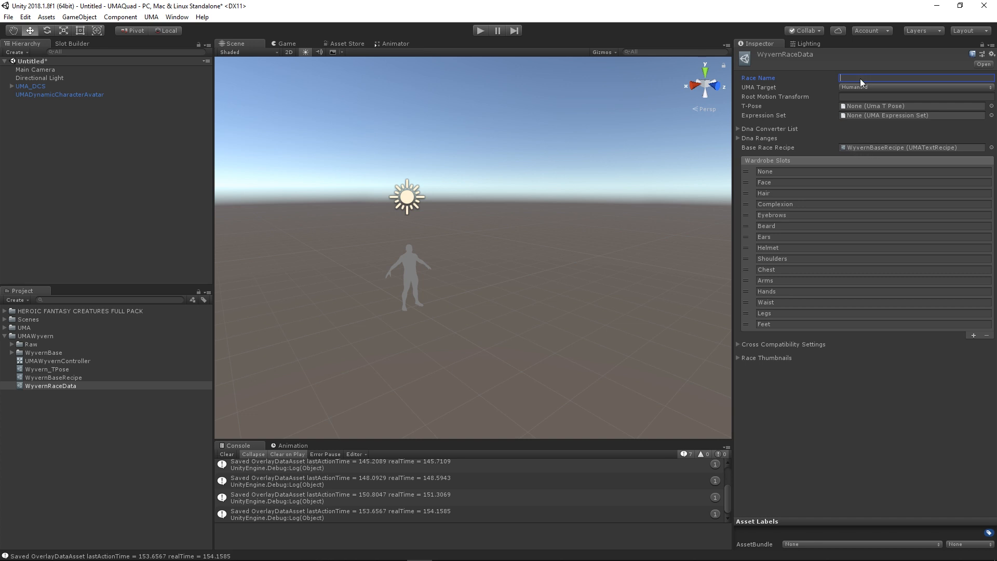
text(Wyvern)
click(874, 89)
click(860, 110)
drag(42, 372, 914, 106)
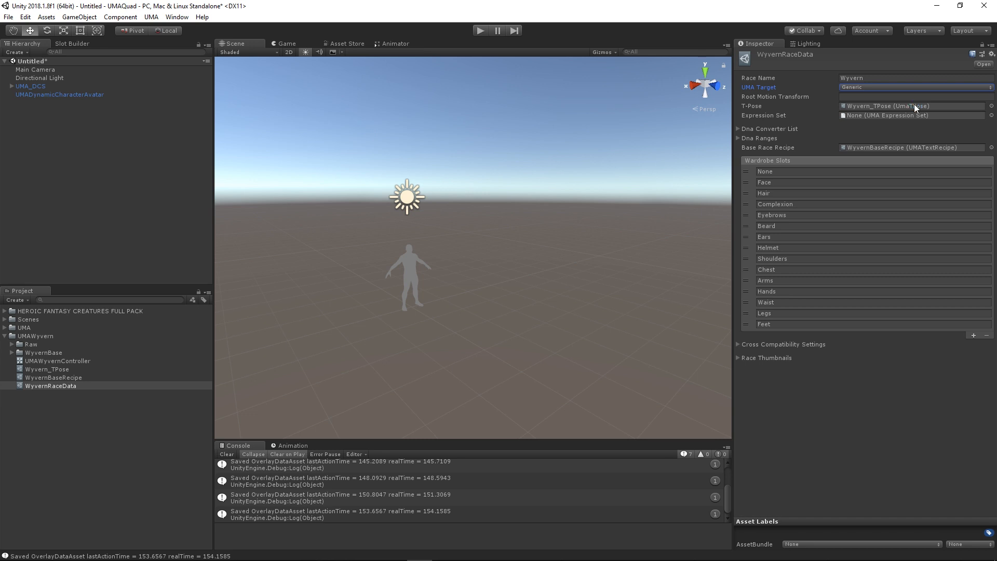
Remove every wardrobe slot except None from WyvernRaceData, from Feet up through Face.
click(752, 325)
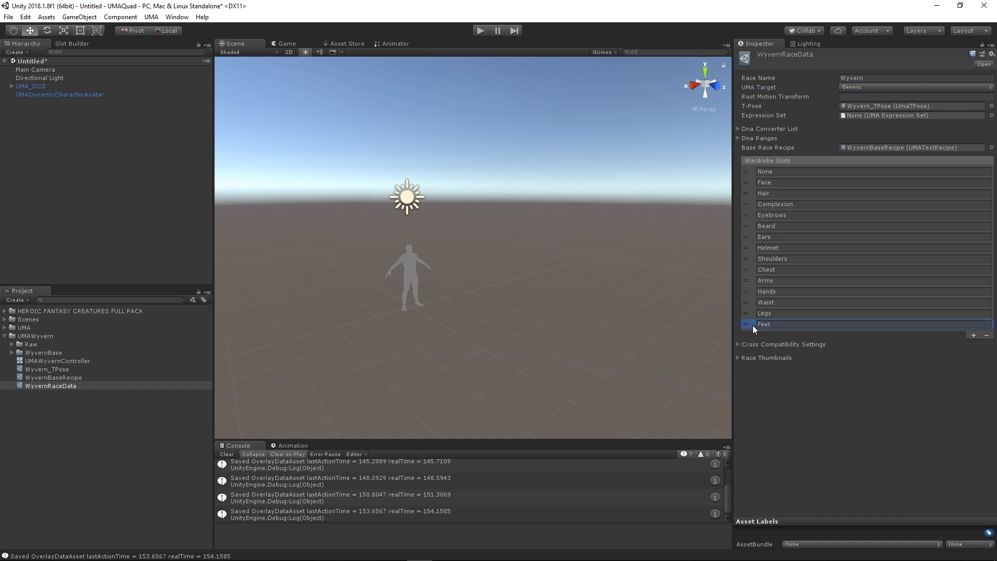
click(987, 335)
click(987, 313)
click(987, 314)
click(987, 303)
click(987, 293)
click(986, 281)
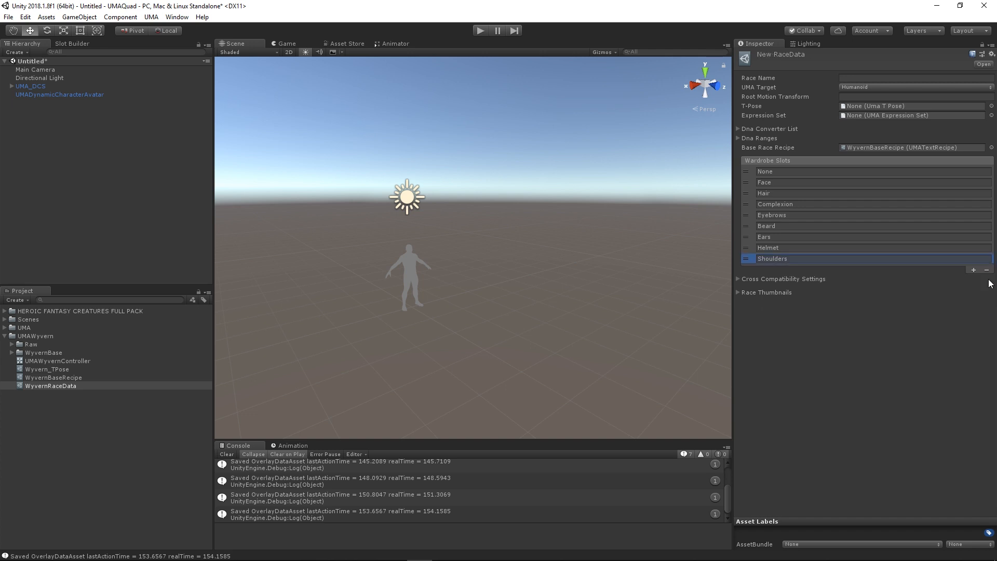
click(986, 270)
click(987, 260)
click(987, 249)
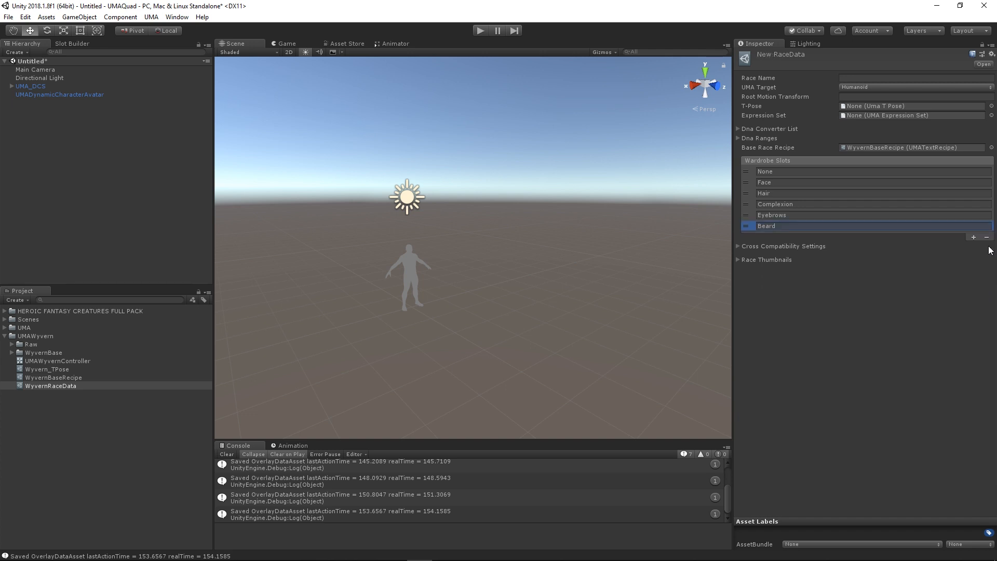
click(987, 237)
click(987, 227)
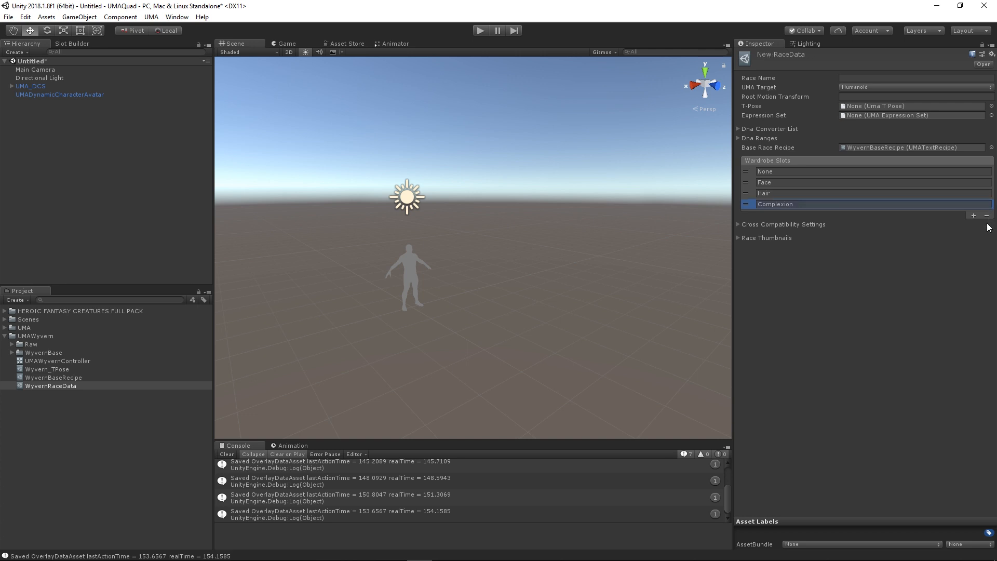
click(987, 216)
click(986, 205)
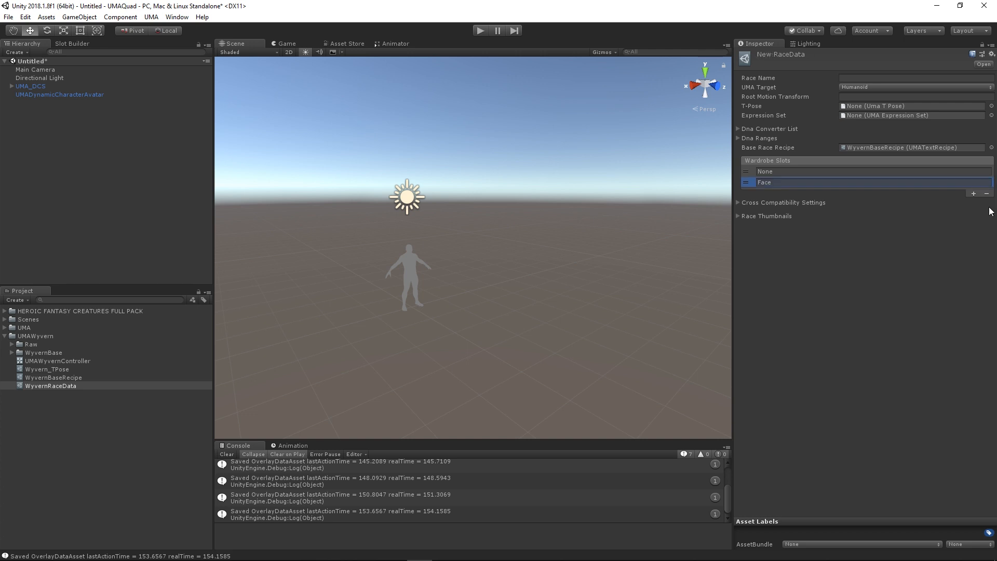
click(986, 194)
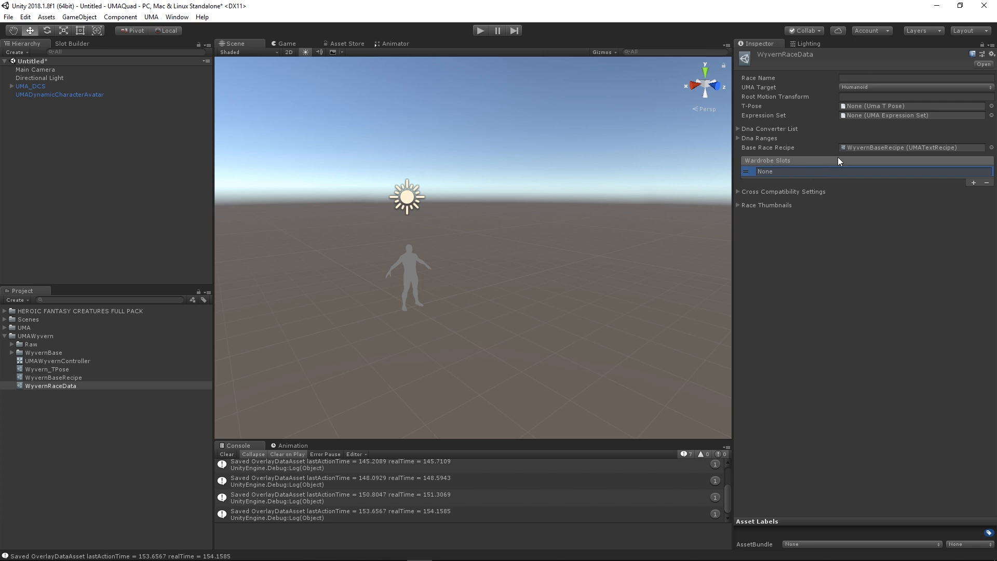
Fill in WyvernRaceData with race name Wyvern, UMA target Generic and T-Pose Wyvern_TPose, and reselect the asset to check its settings.
click(863, 77)
text(Wyvern)
click(865, 87)
click(861, 110)
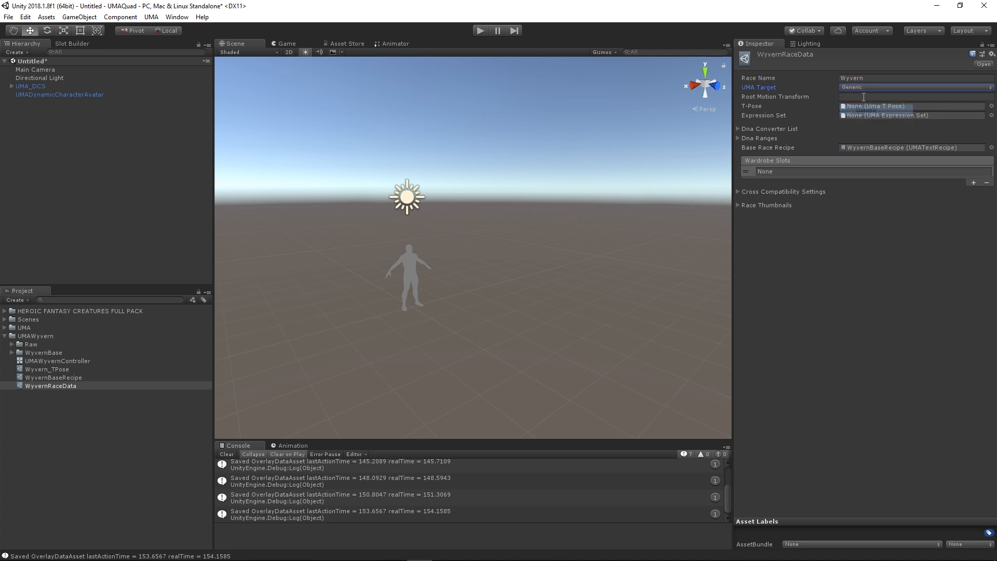
drag(48, 369, 928, 105)
click(878, 148)
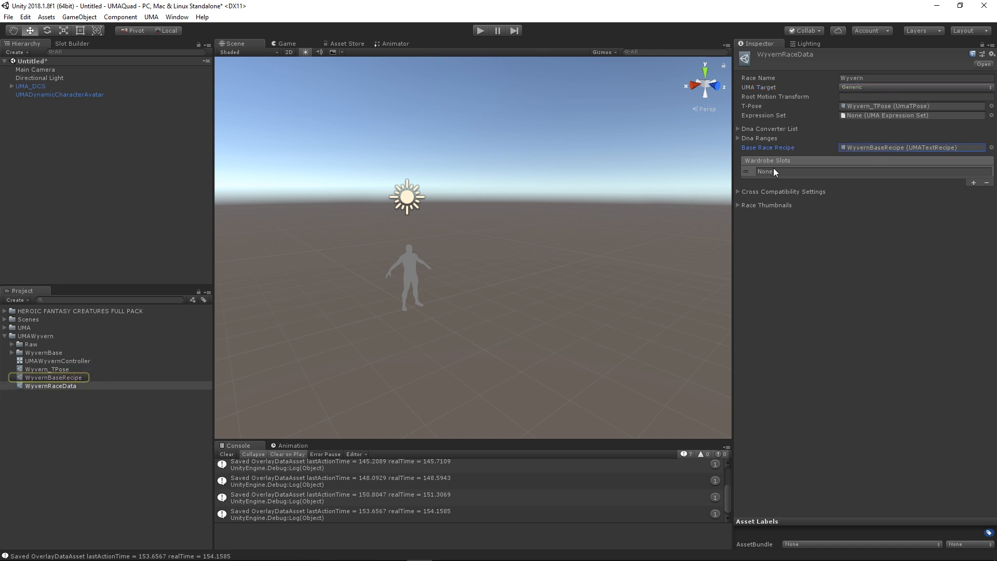
click(68, 378)
click(70, 387)
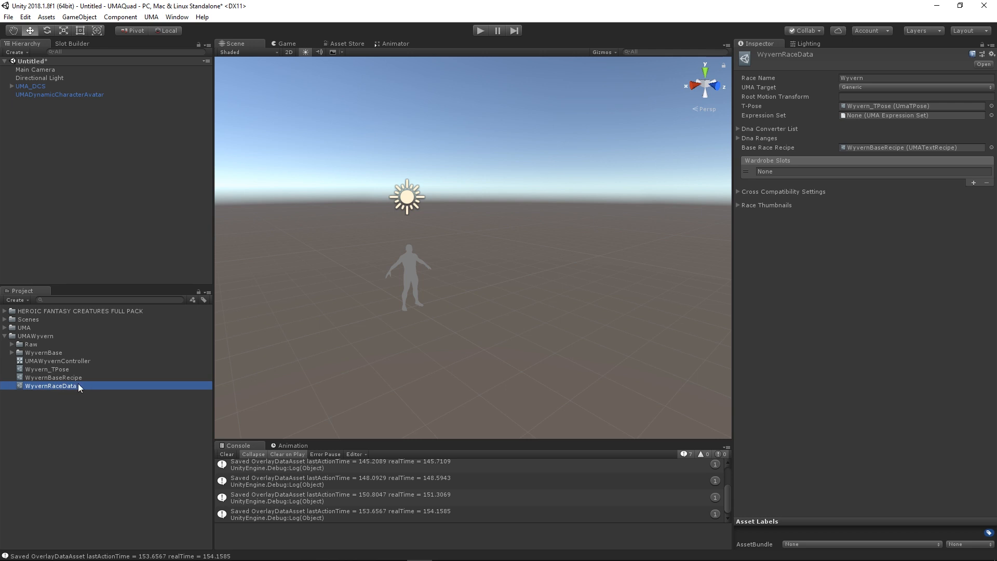
Add WyvernRaceData and WyvernBaseRecipe to the UMA Global Library and close the library window.
click(152, 19)
click(204, 99)
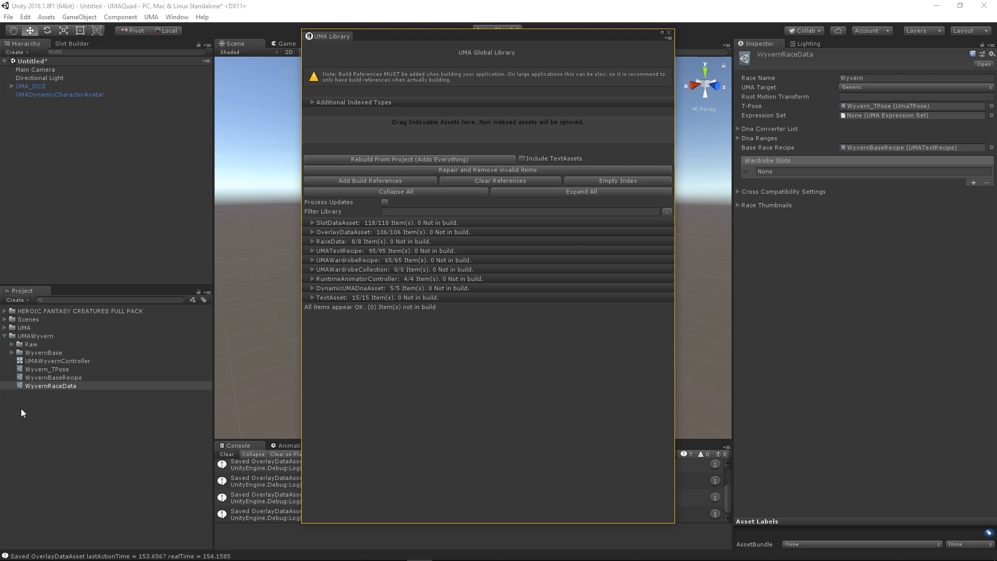
drag(33, 388, 468, 133)
drag(49, 377, 462, 128)
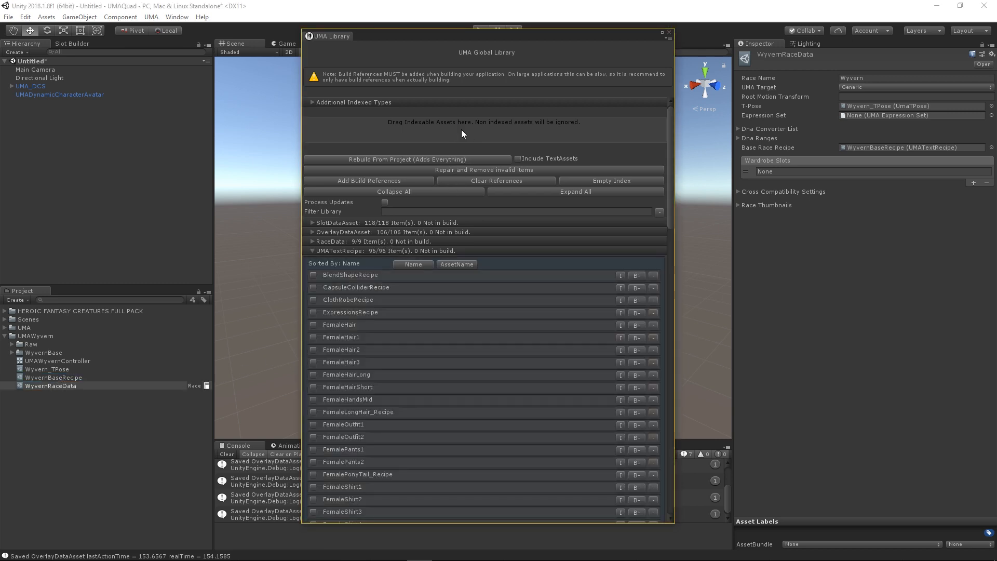
click(312, 251)
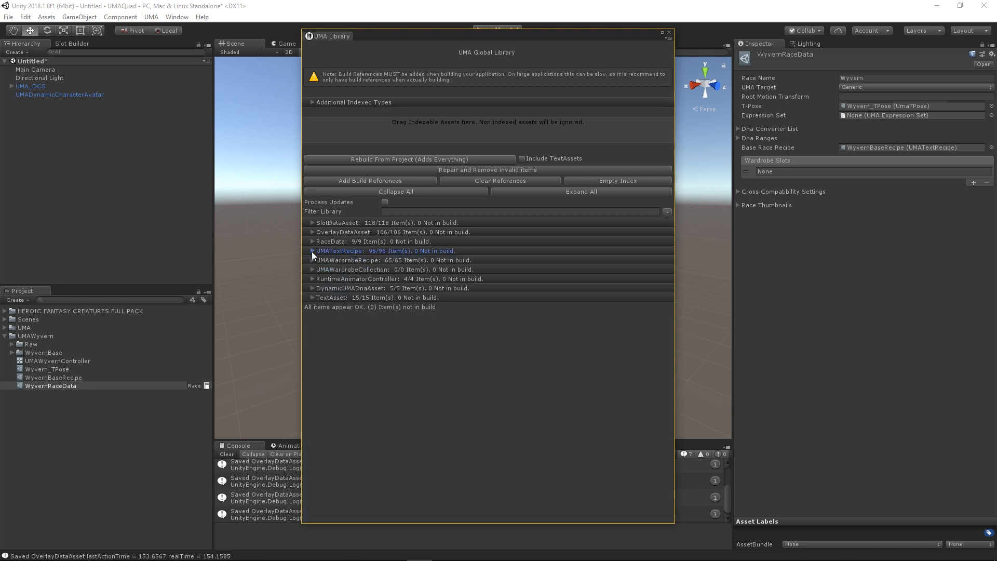
click(670, 33)
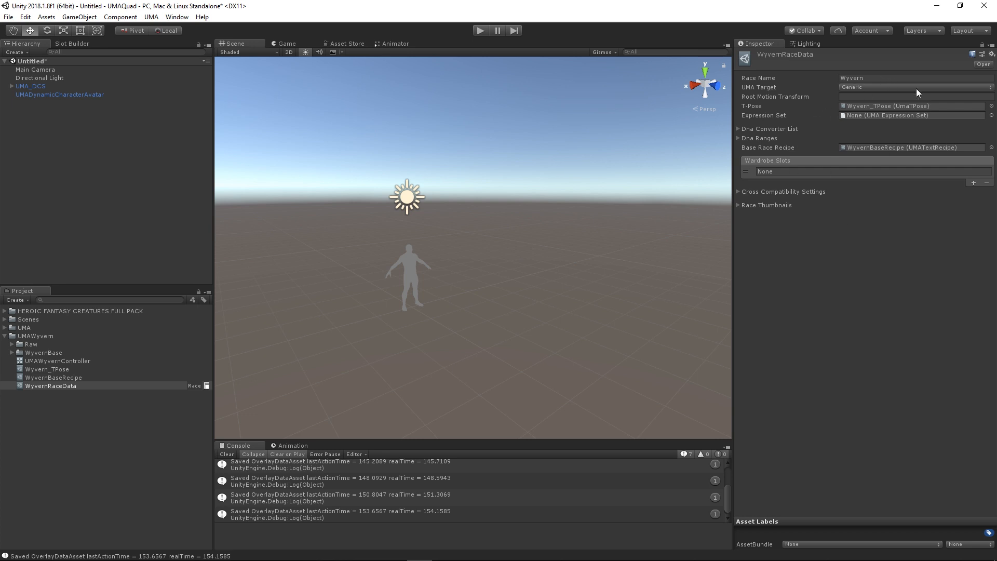
Set WyvernRaceData as the race data in the slot settings of WyvernBaseRecipe.
click(37, 379)
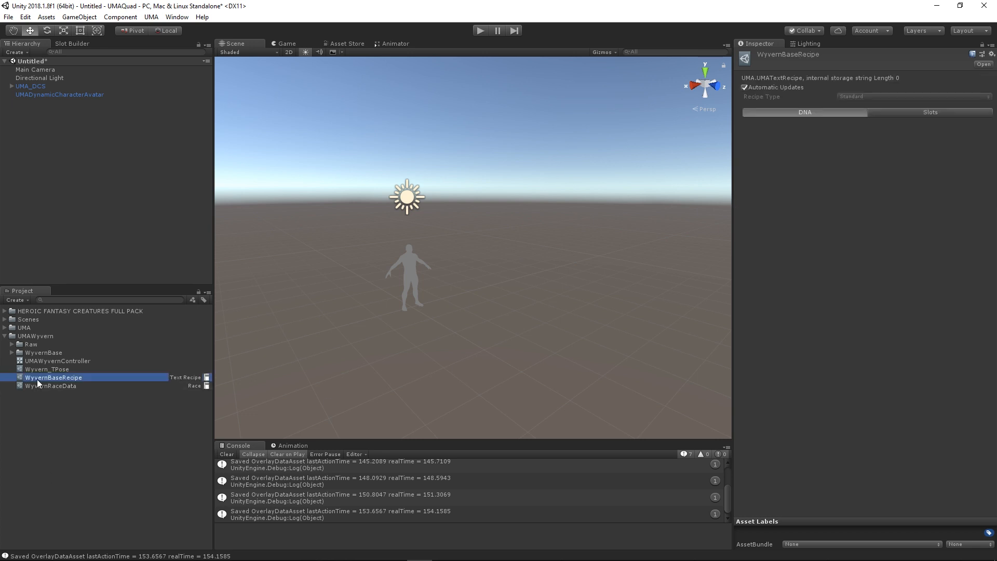
click(917, 113)
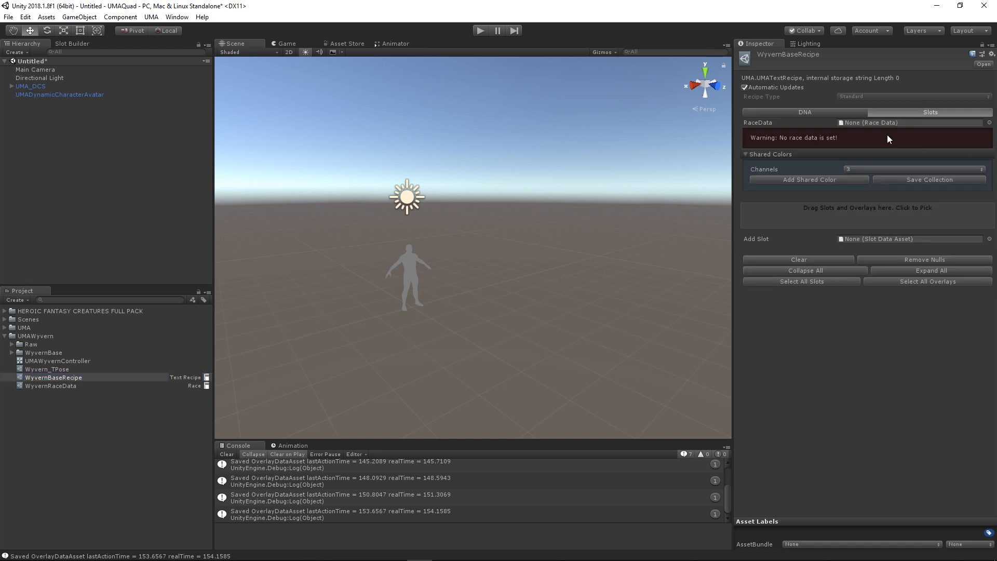
click(990, 123)
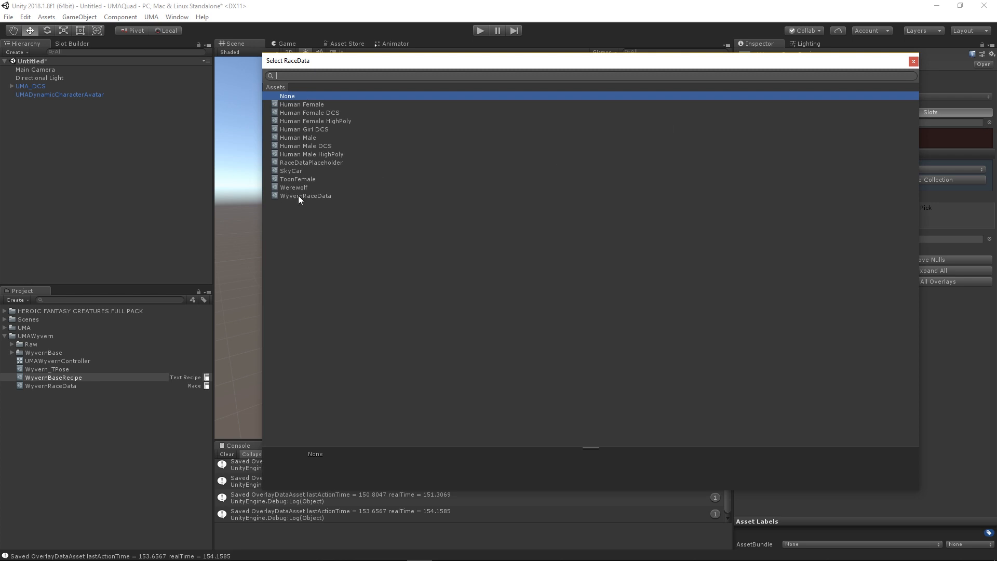
click(298, 195)
double_click(298, 196)
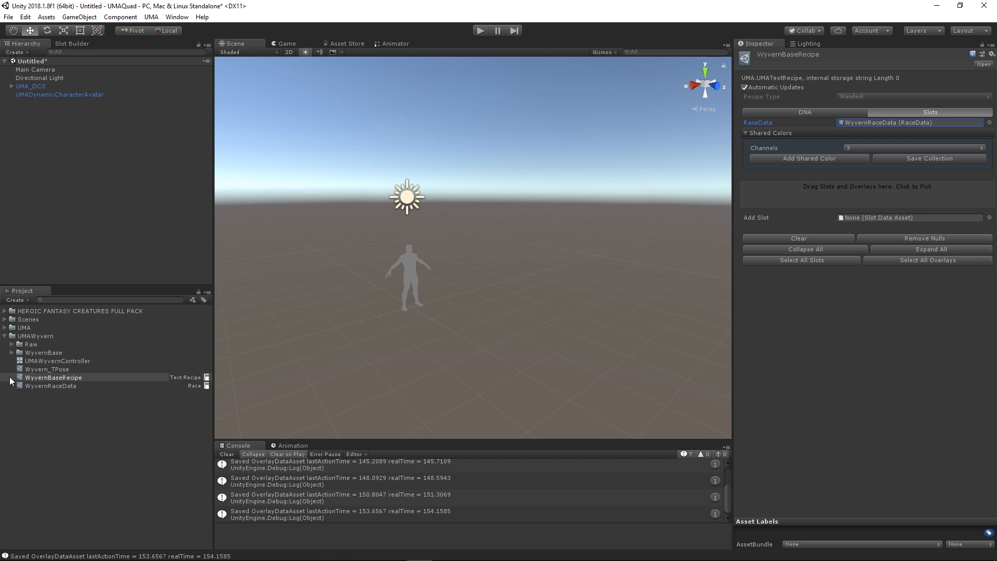
Add WyvernBase_Slot with WyvernBase_Overlay to WyvernBaseRecipe, and collapse the WyvernBase folder.
click(9, 353)
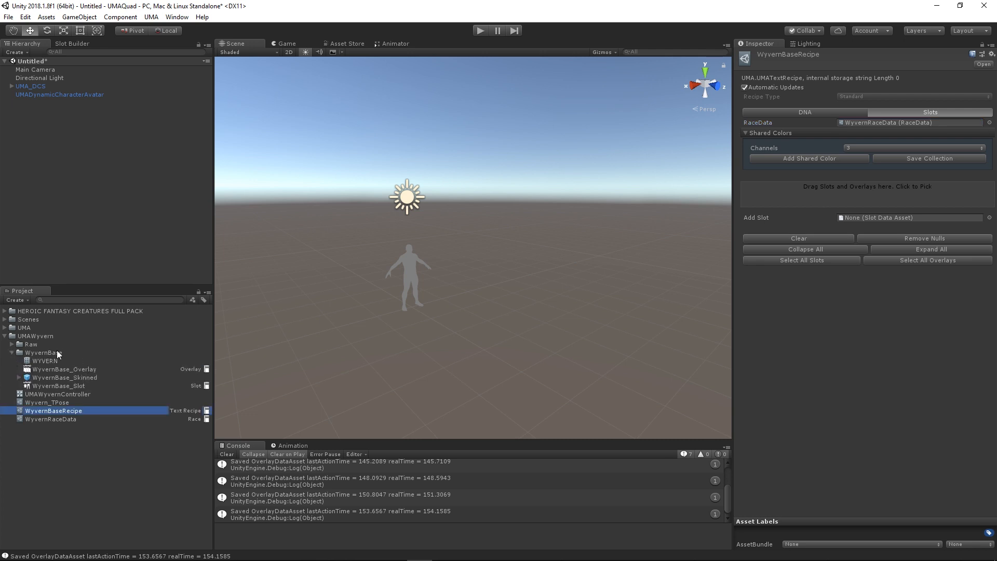
drag(58, 385, 798, 189)
drag(80, 369, 885, 285)
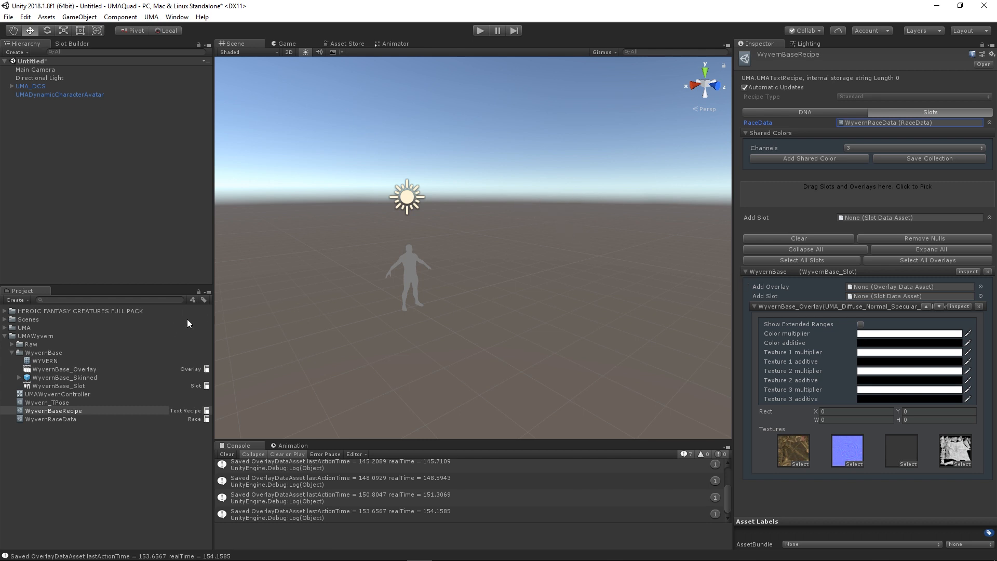
click(12, 353)
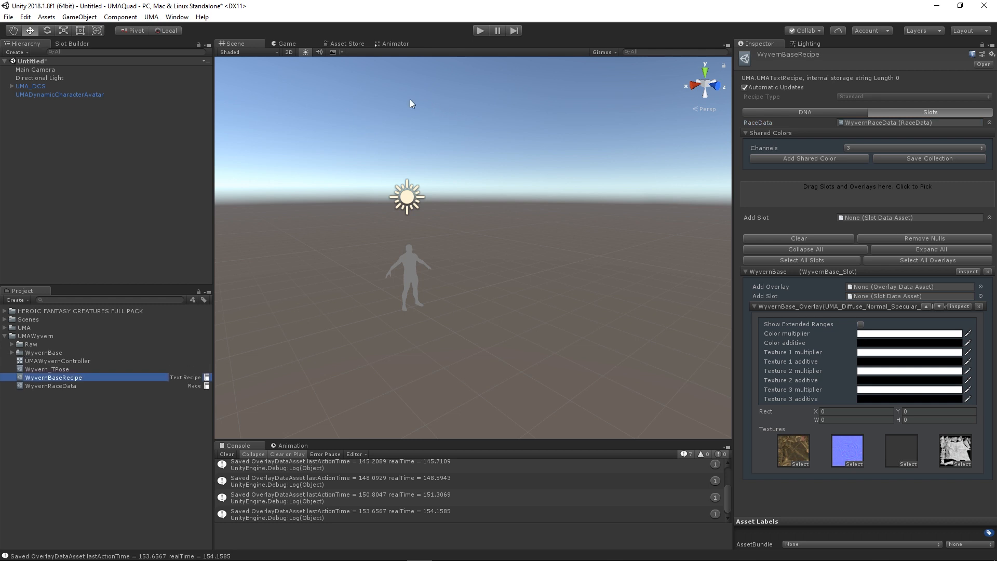
Clear the default animation controller of UMADynamicCharacterAvatar and test the scene briefly in play mode.
click(44, 95)
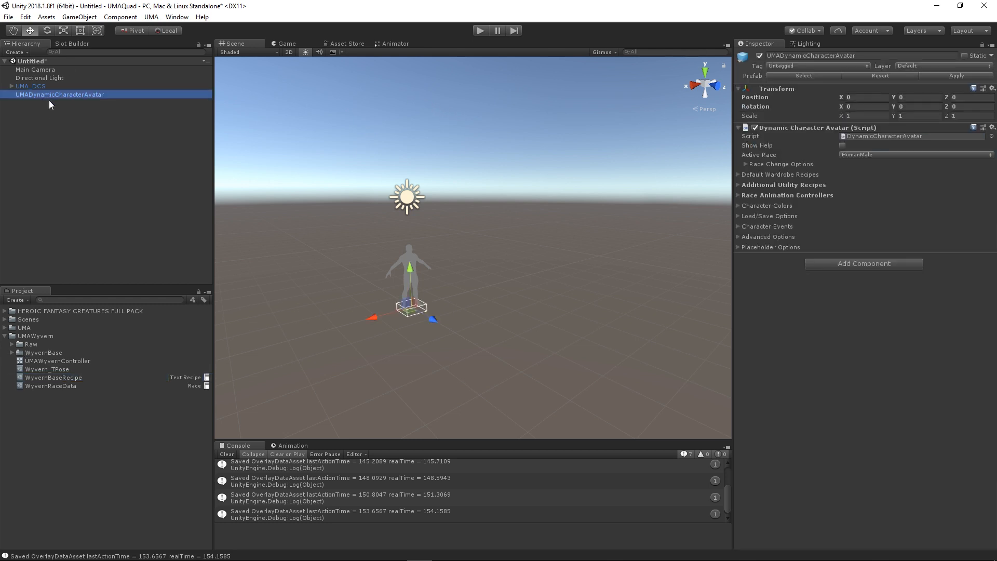
click(737, 195)
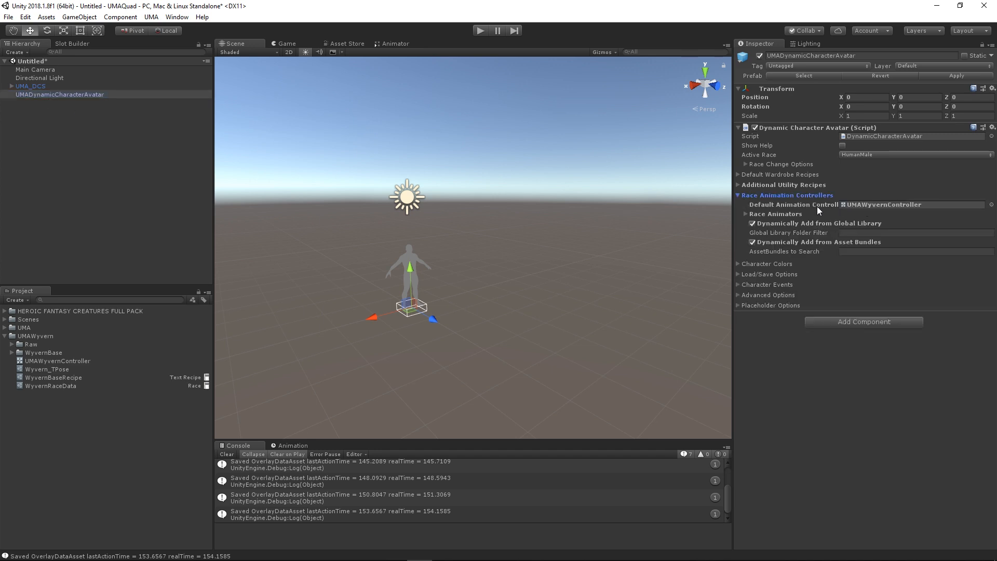
click(937, 206)
key(Delete)
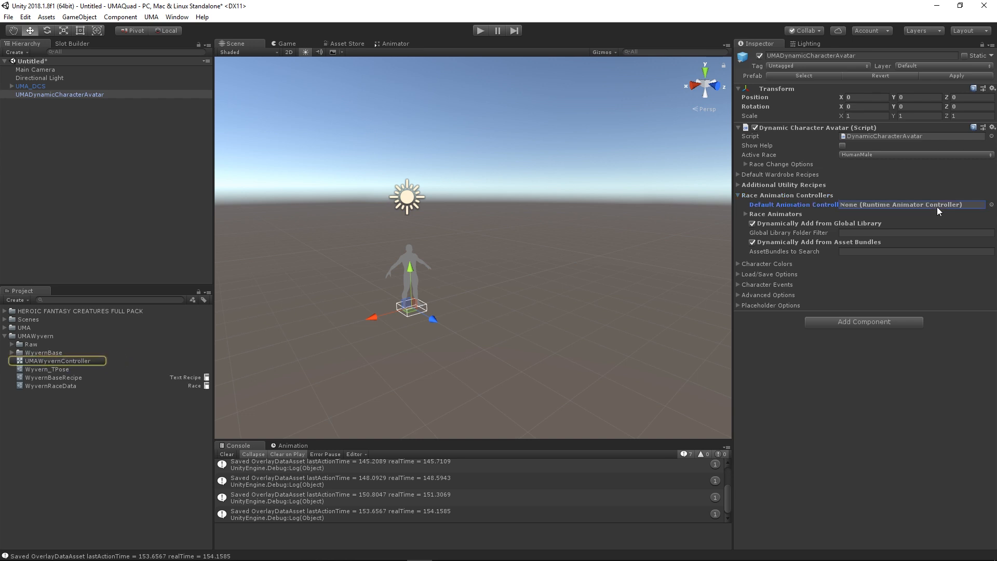
click(483, 31)
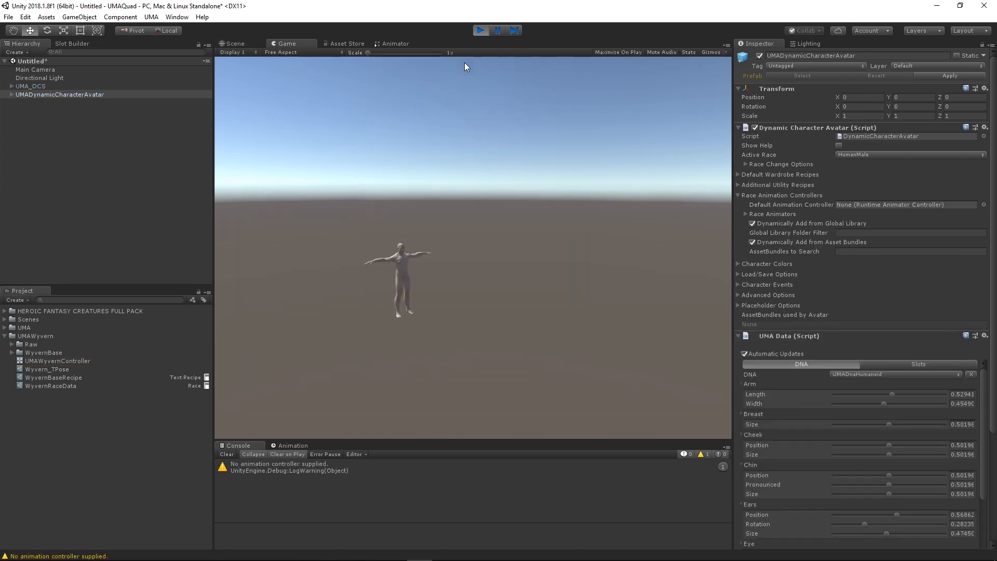
click(481, 31)
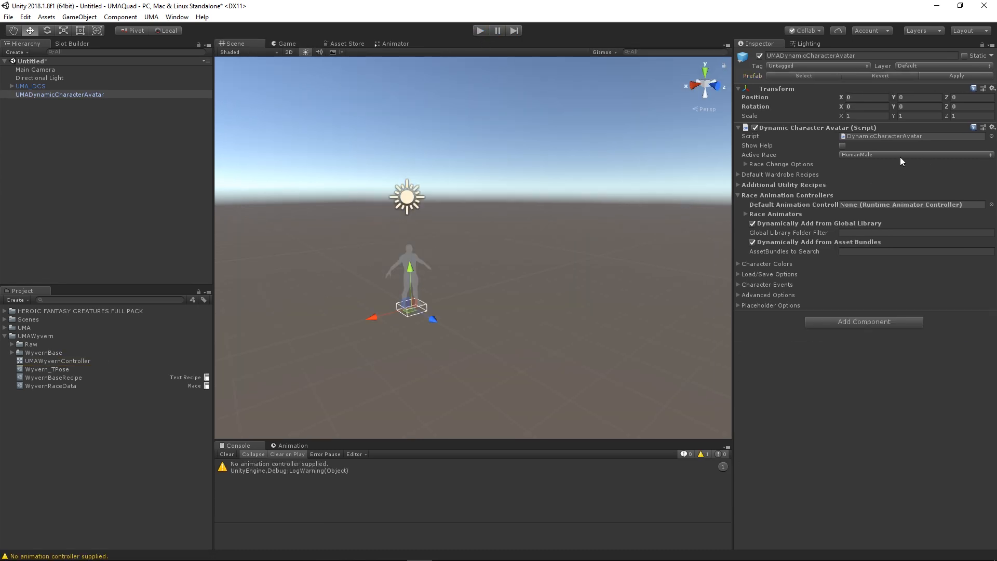
Set the avatar's active race to Wyvern, play the scene to inspect the generated character in the Scene view, and stop playback.
click(899, 157)
click(871, 269)
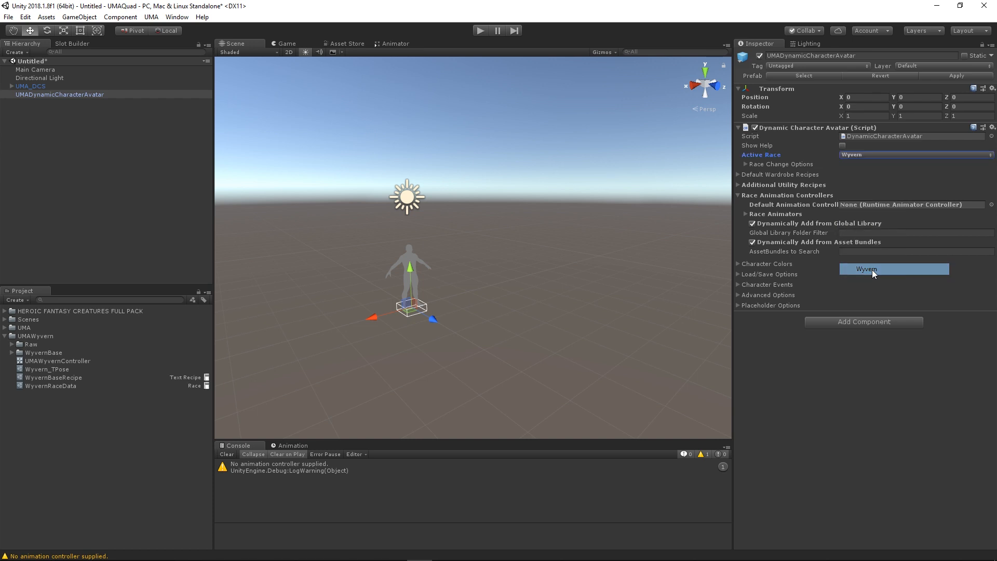
click(479, 30)
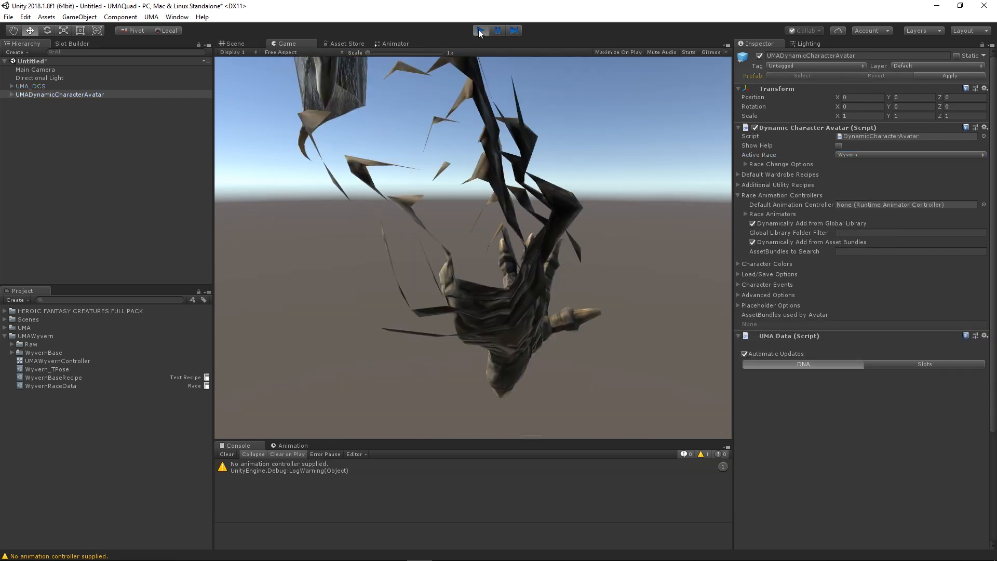
click(235, 42)
alt+drag(411, 185, 389, 191)
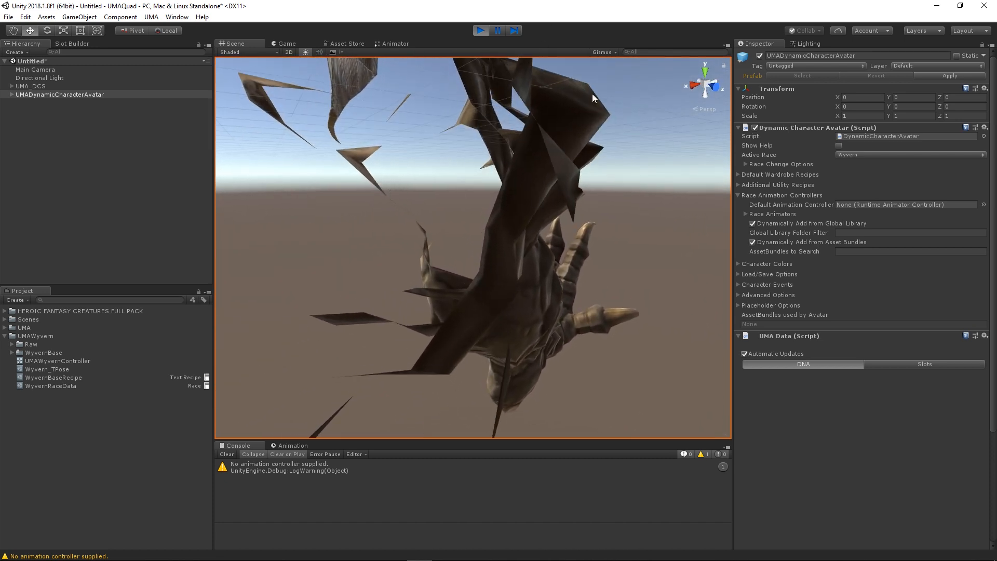
click(480, 30)
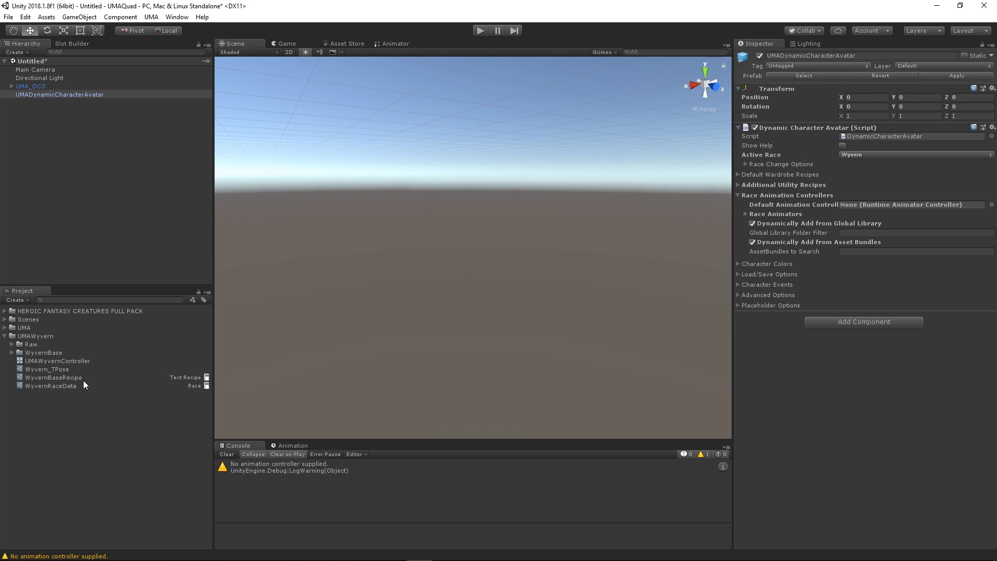
Assign UMAWyvernController as the avatar's default animation controller and play the scene.
drag(42, 363, 907, 205)
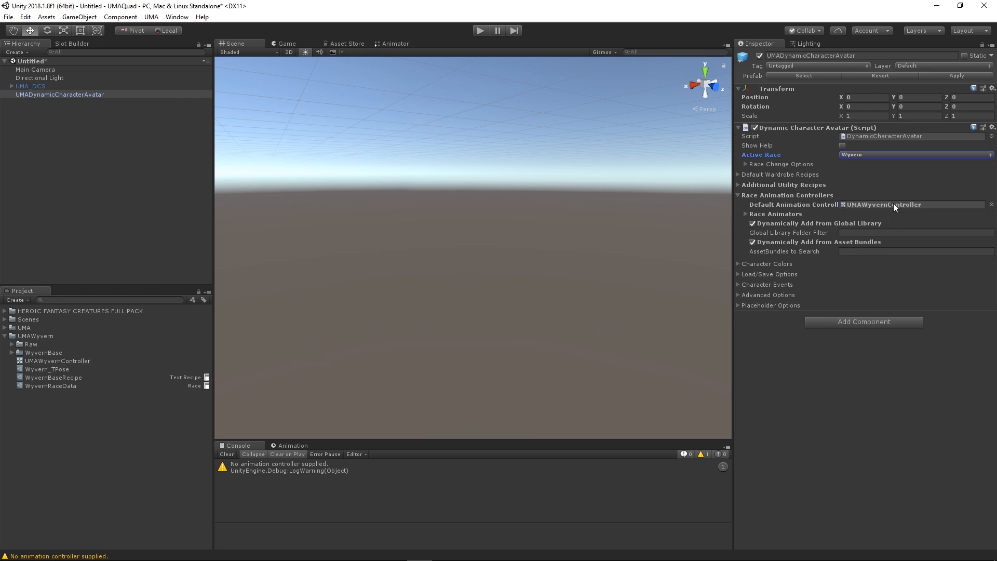
click(481, 31)
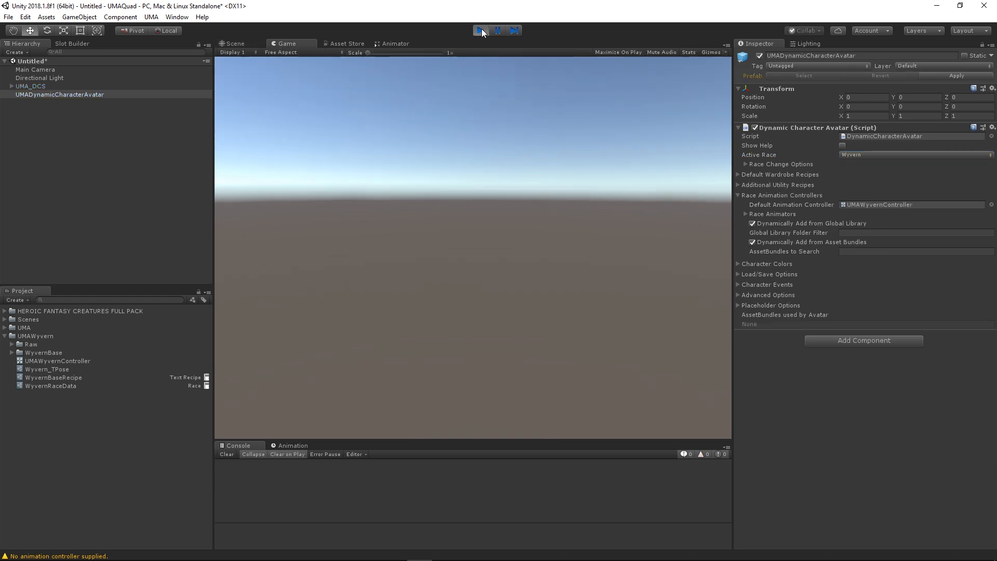